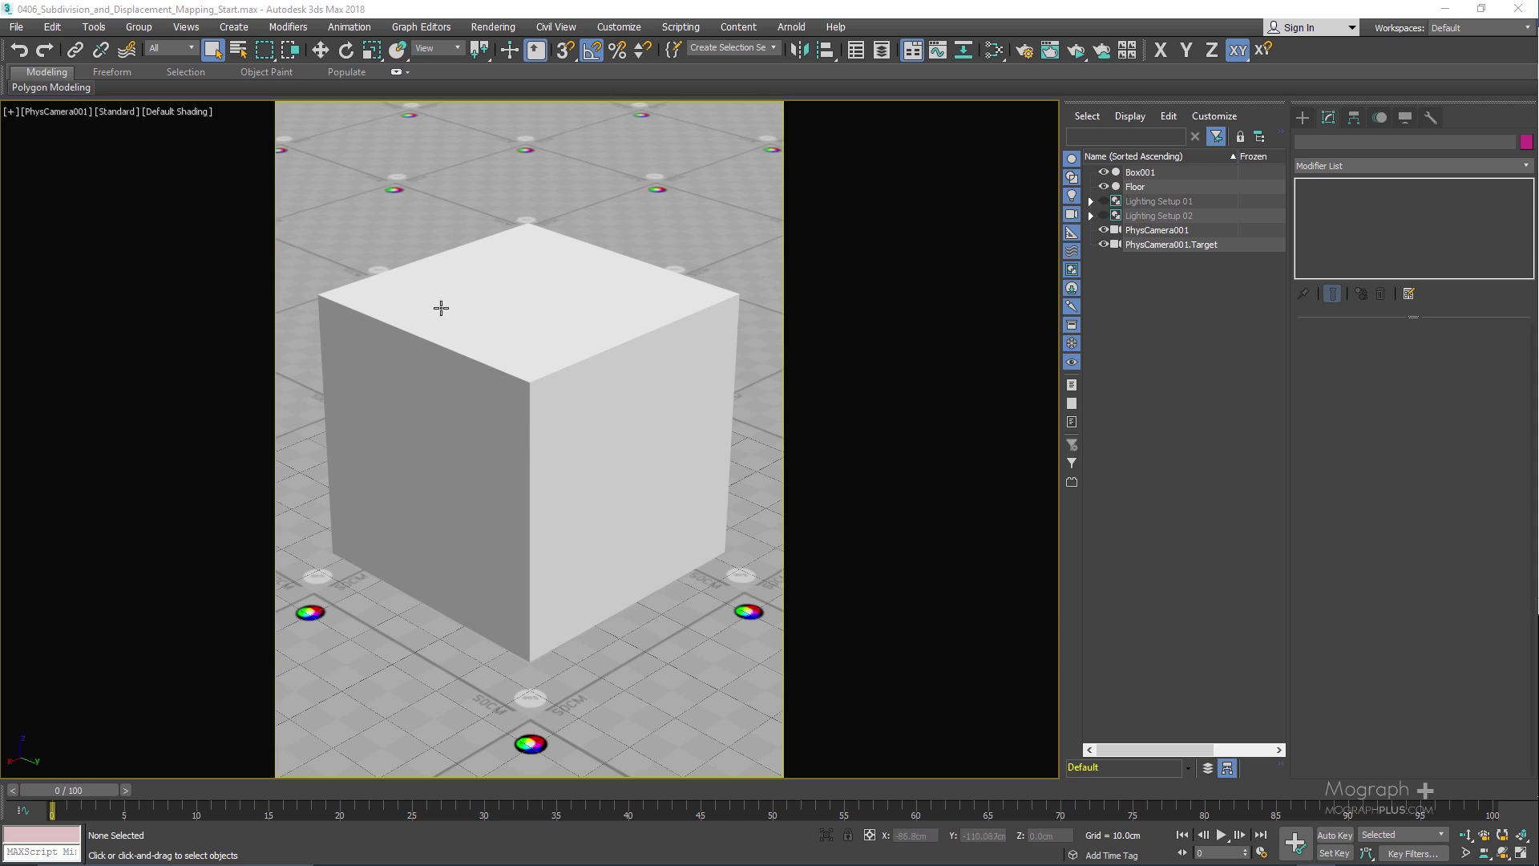
Step: Select the cube and add an Arnold Properties modifier to it
right_click(571, 340)
left_click(505, 312)
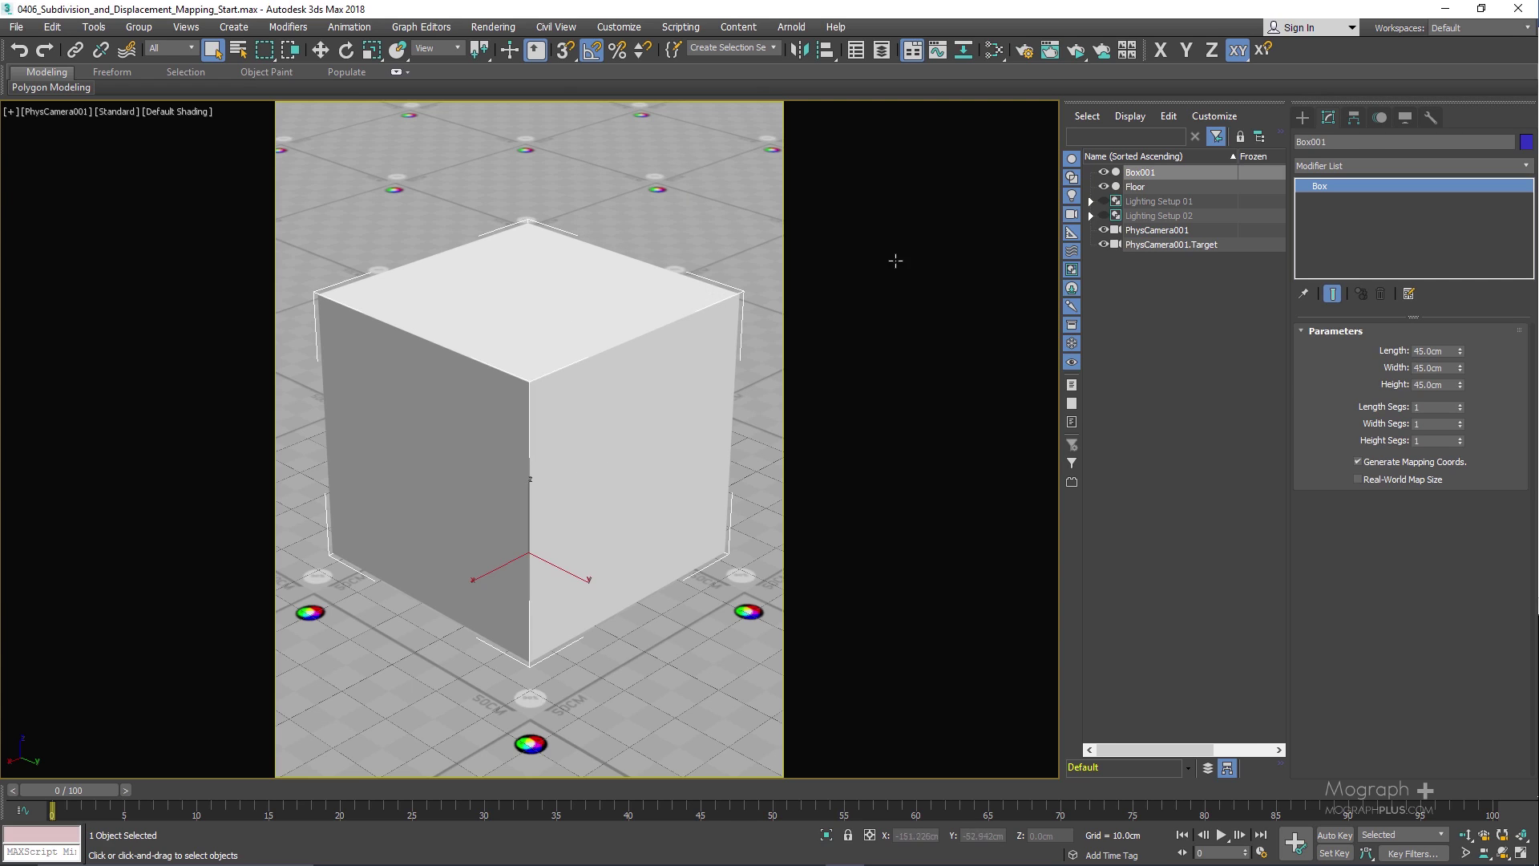
left_click(1344, 163)
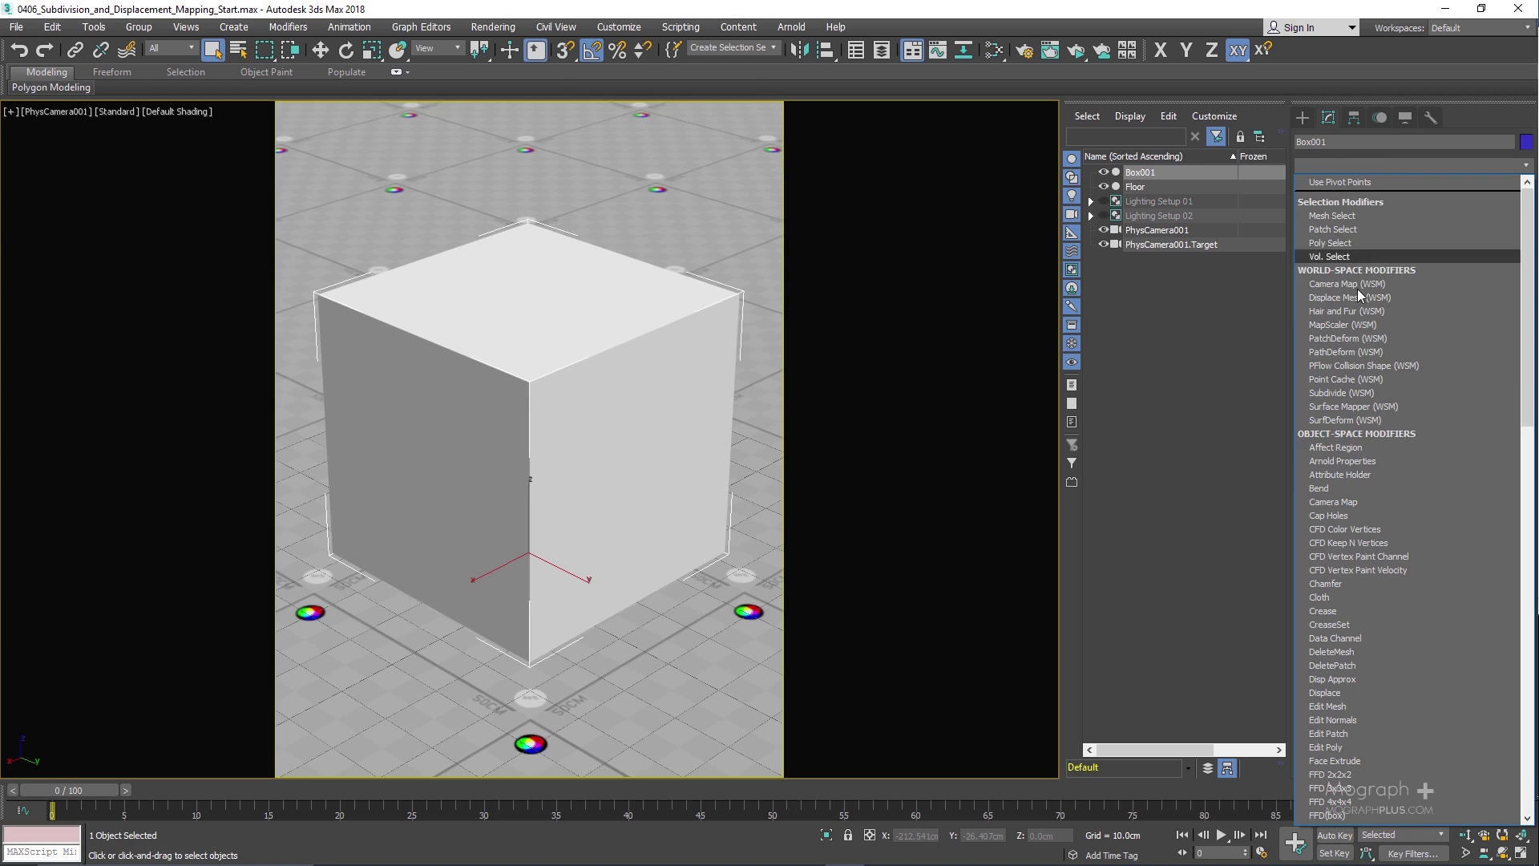
left_click(1390, 463)
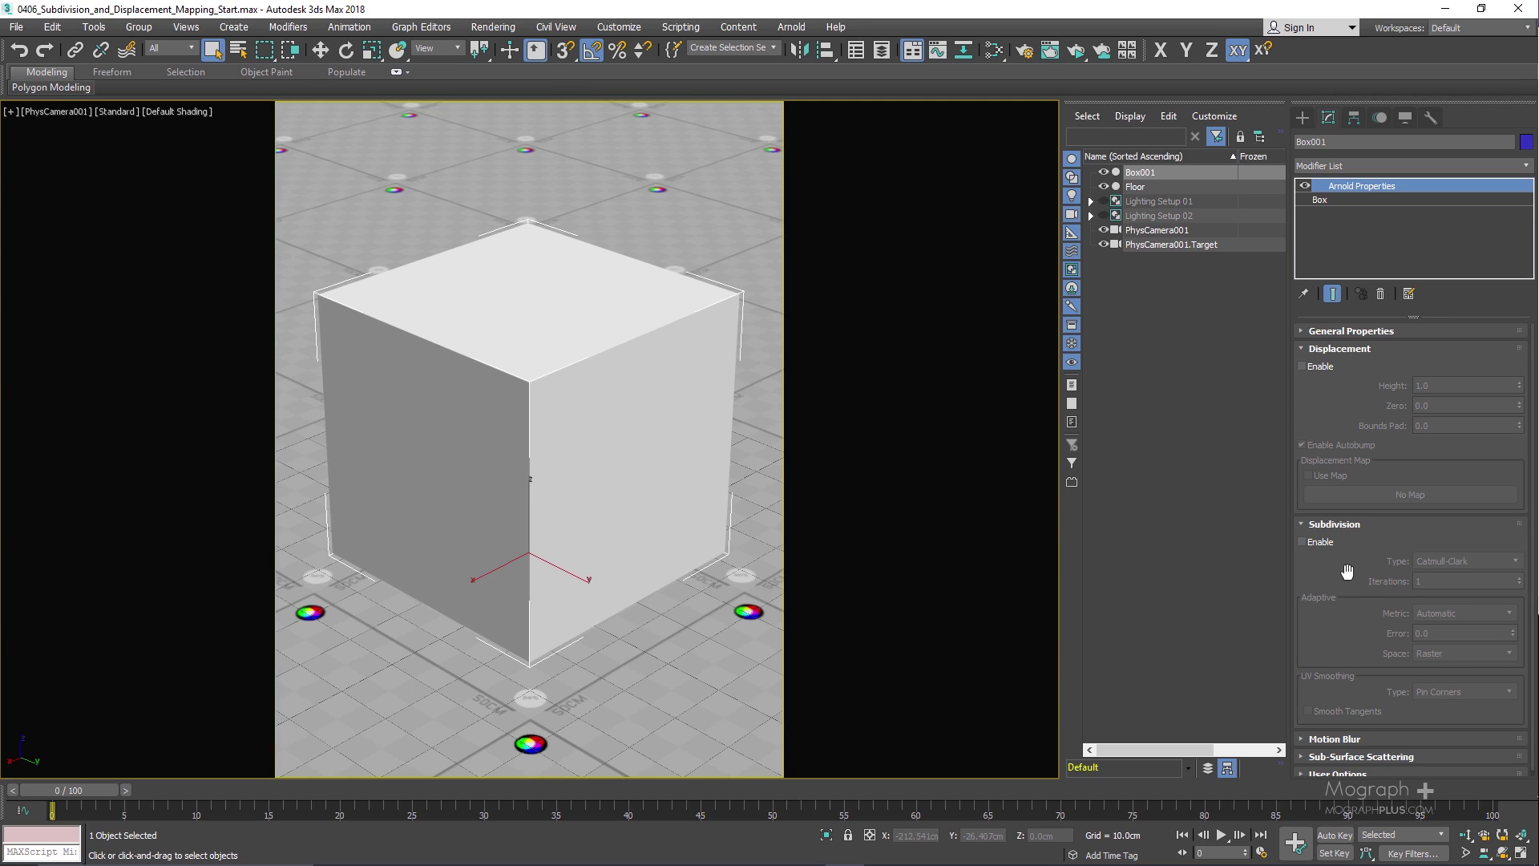
scroll(1345, 570, "down", 1)
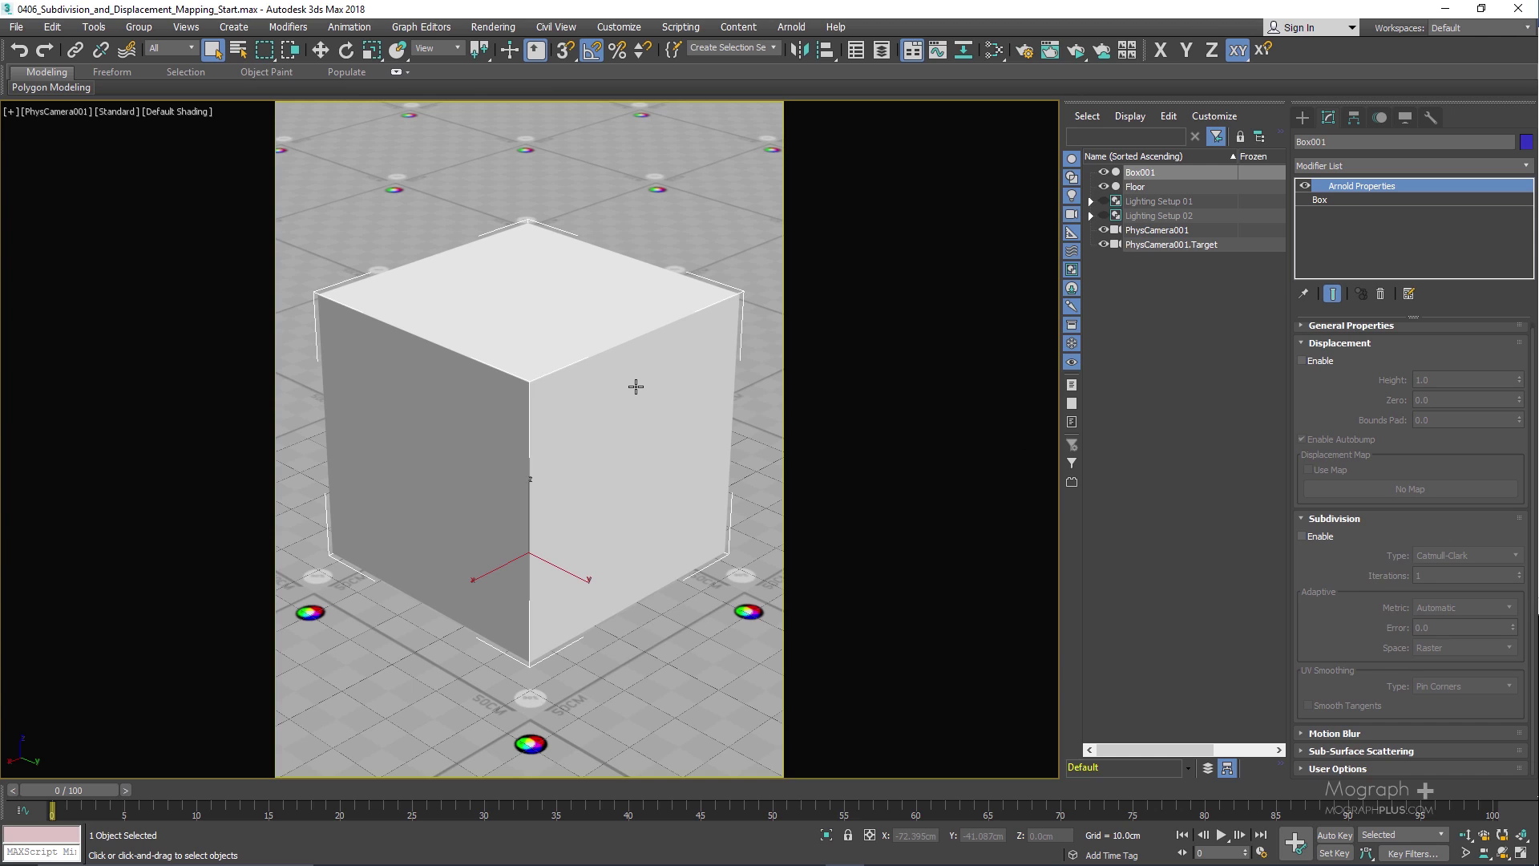
Step: Create an Arnold Wireframe utility map in the Slate Material Editor and connect it to the base_color input of Material #46
key("m")
mouse_move(731, 155)
left_mouse_down()
mouse_move(620, 204)
mouse_move(649, 247)
mouse_move(706, 245)
mouse_move(761, 154)
left_mouse_up()
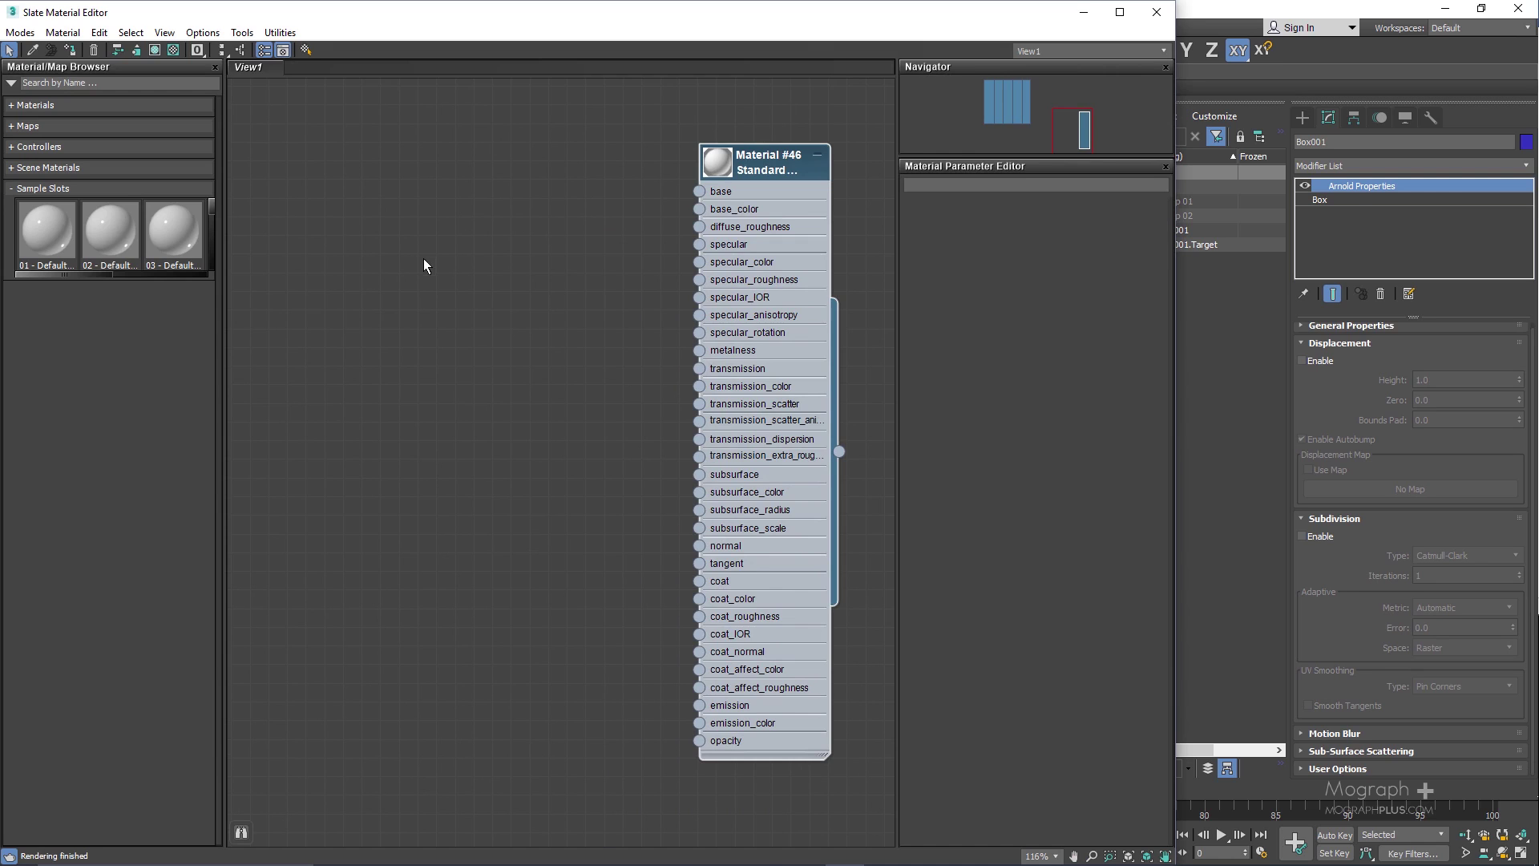
right_click(392, 276)
mouse_move(446, 302)
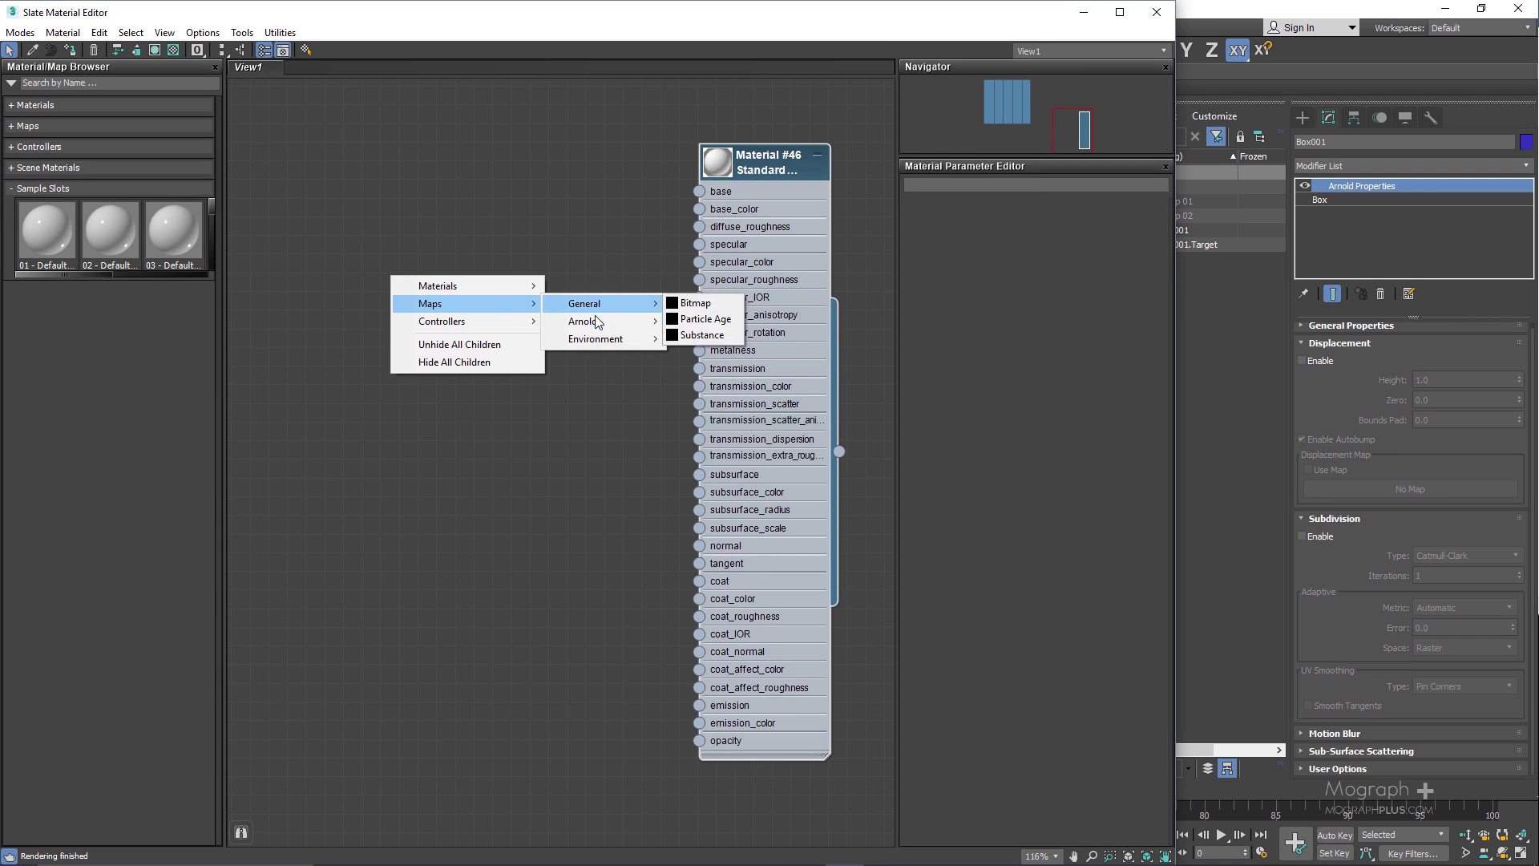
mouse_move(594, 321)
mouse_move(737, 425)
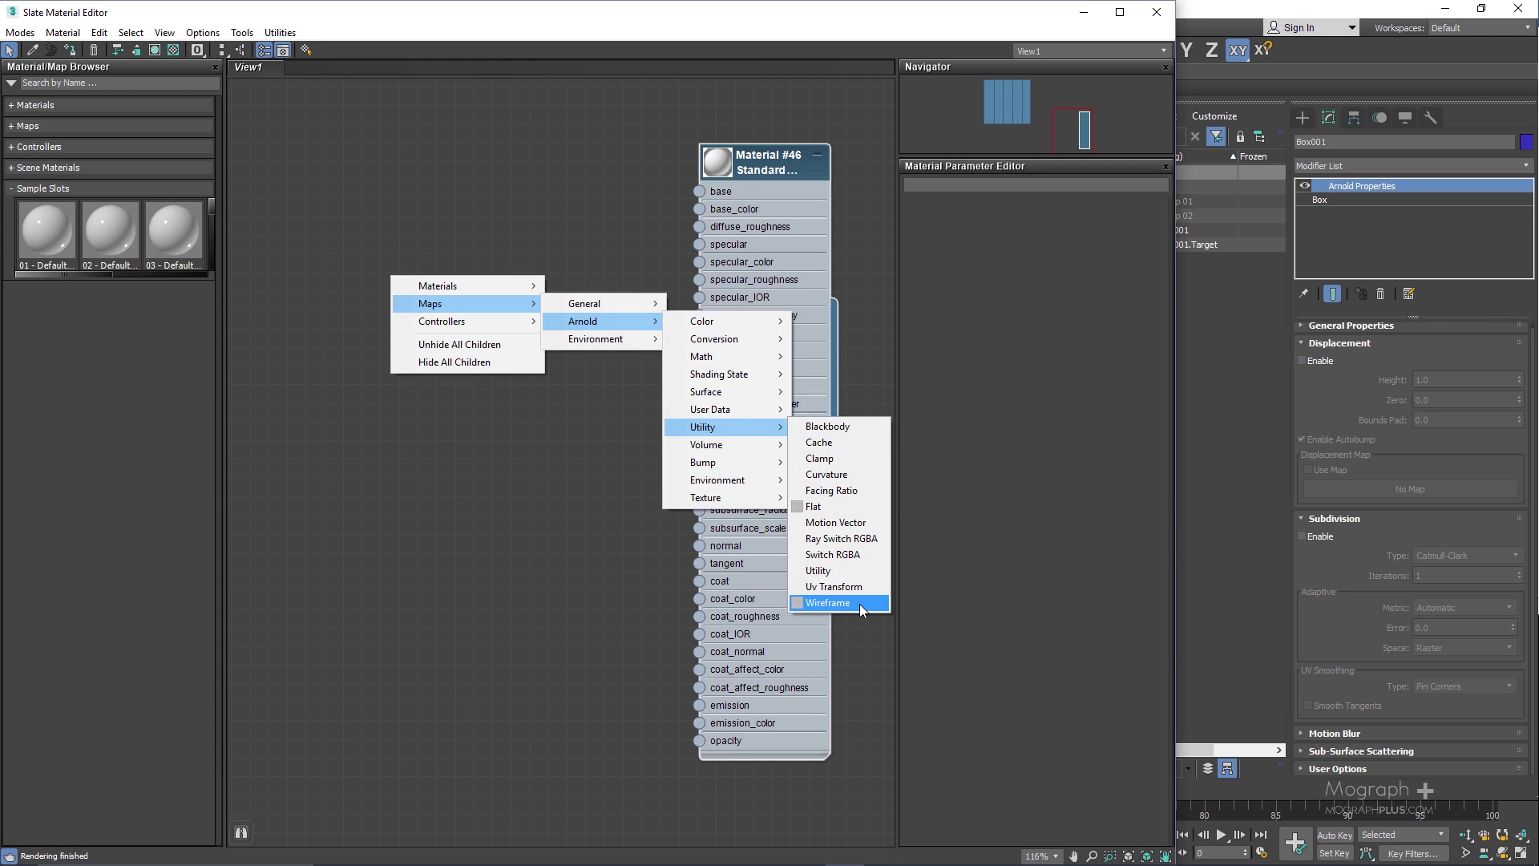
left_click(838, 603)
left_click_drag(393, 272, 436, 291)
left_click_drag(559, 343, 697, 209)
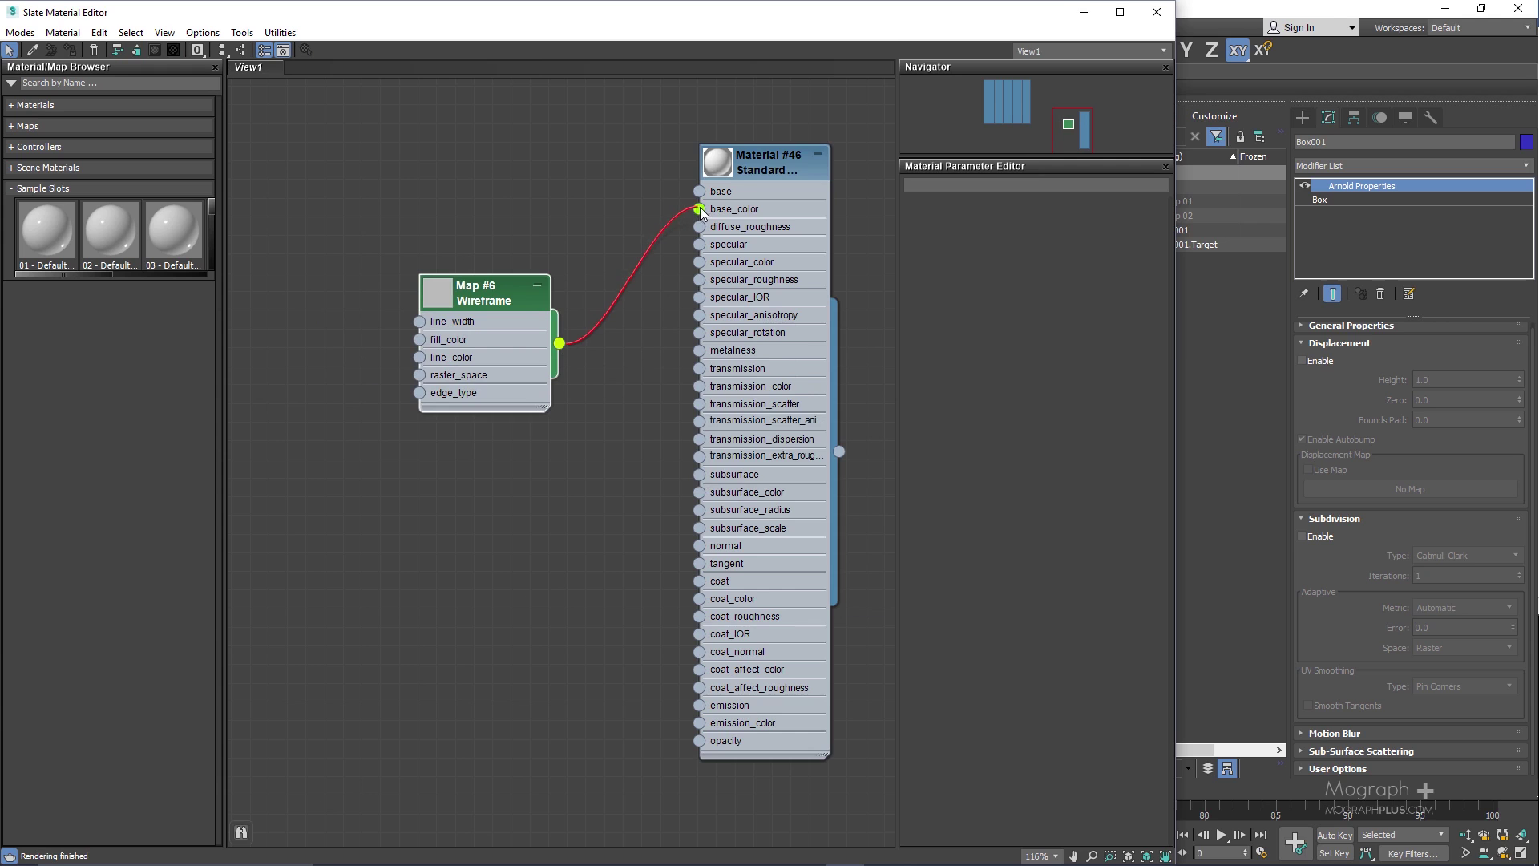
Step: Start an ActiveShade render, close the material editor and move the render window clear of the modifier settings
left_click_drag(898, 12, 570, 74)
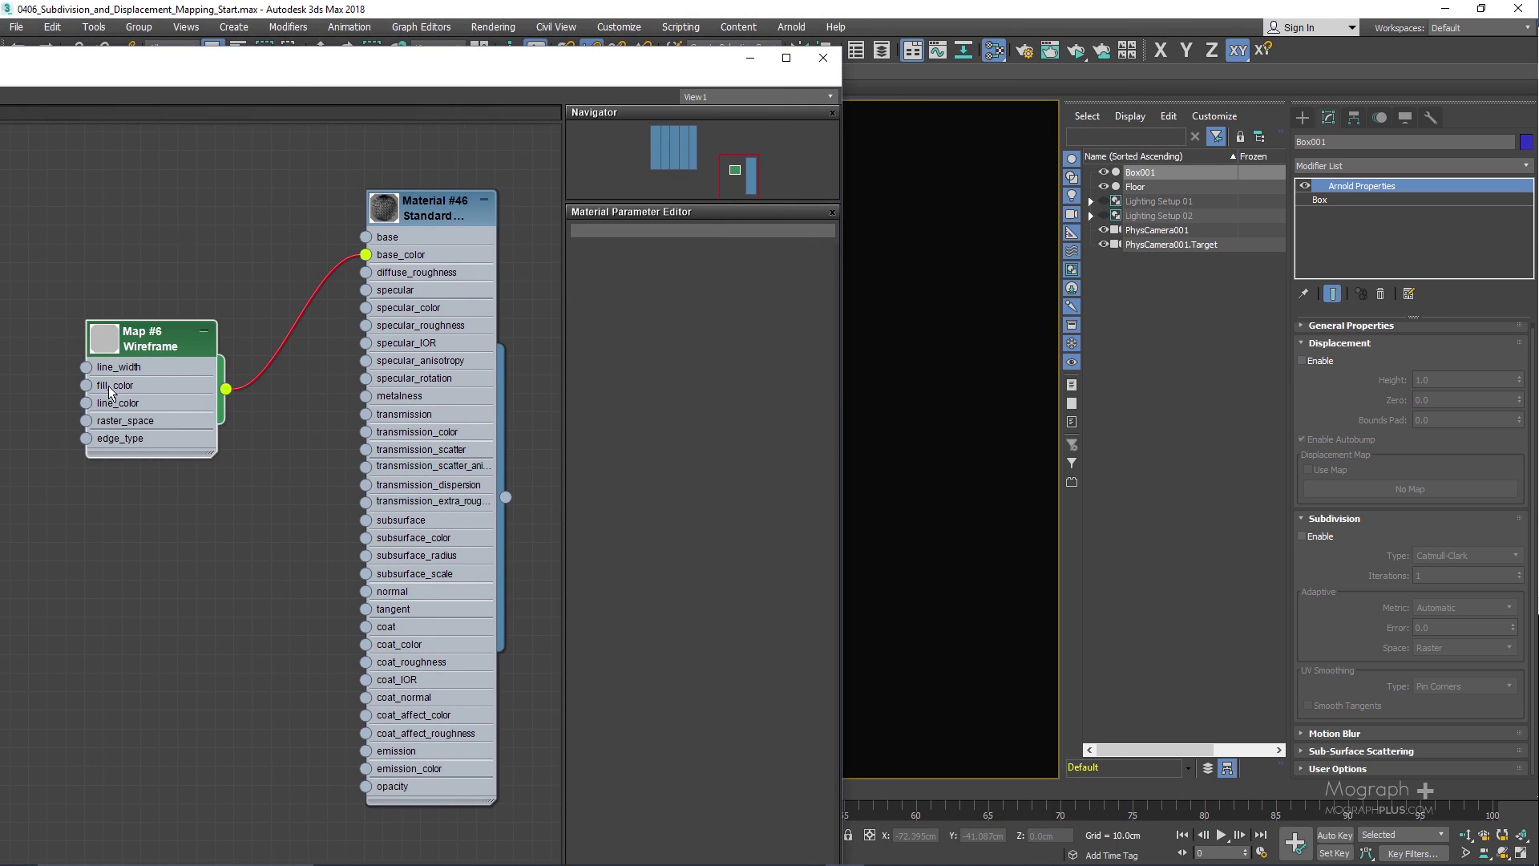
left_click(1078, 52)
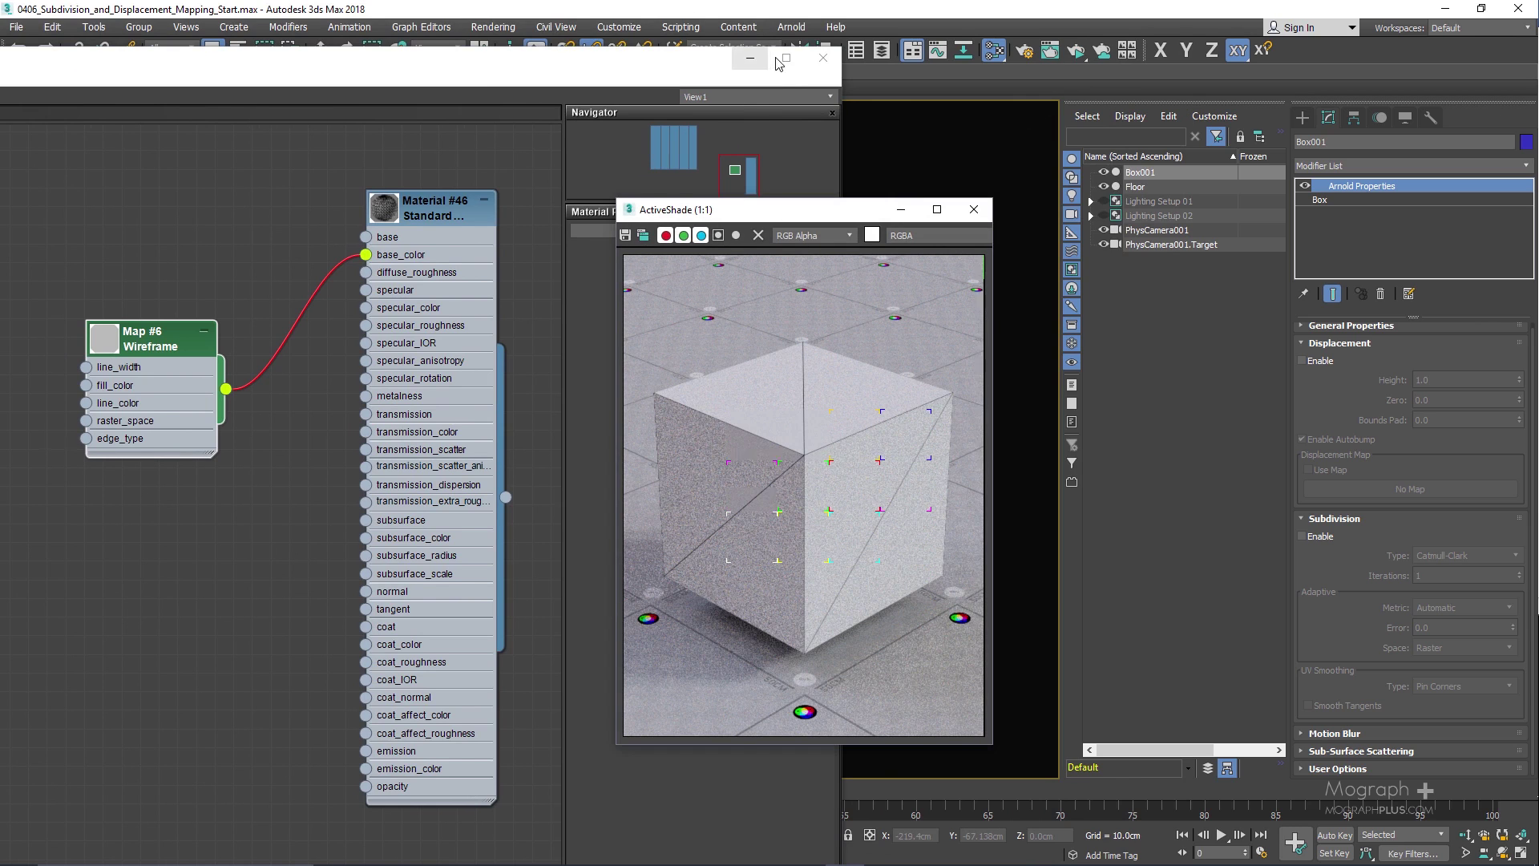
left_click(819, 63)
left_click_drag(785, 220, 639, 161)
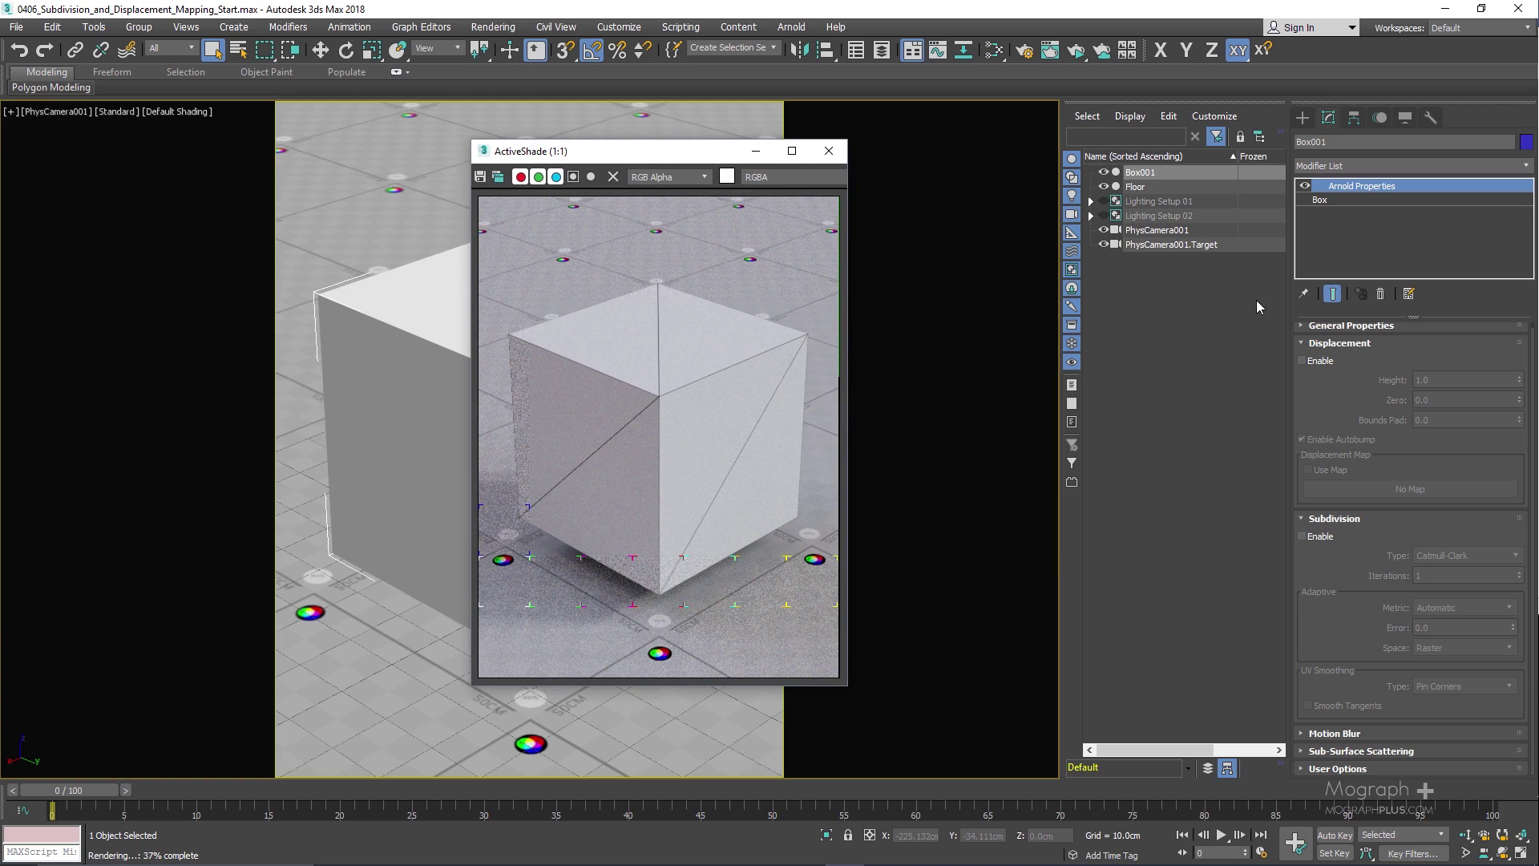
Step: Enable subdivision on the box, try 0 iterations and set the iterations to 2
left_click(1317, 539)
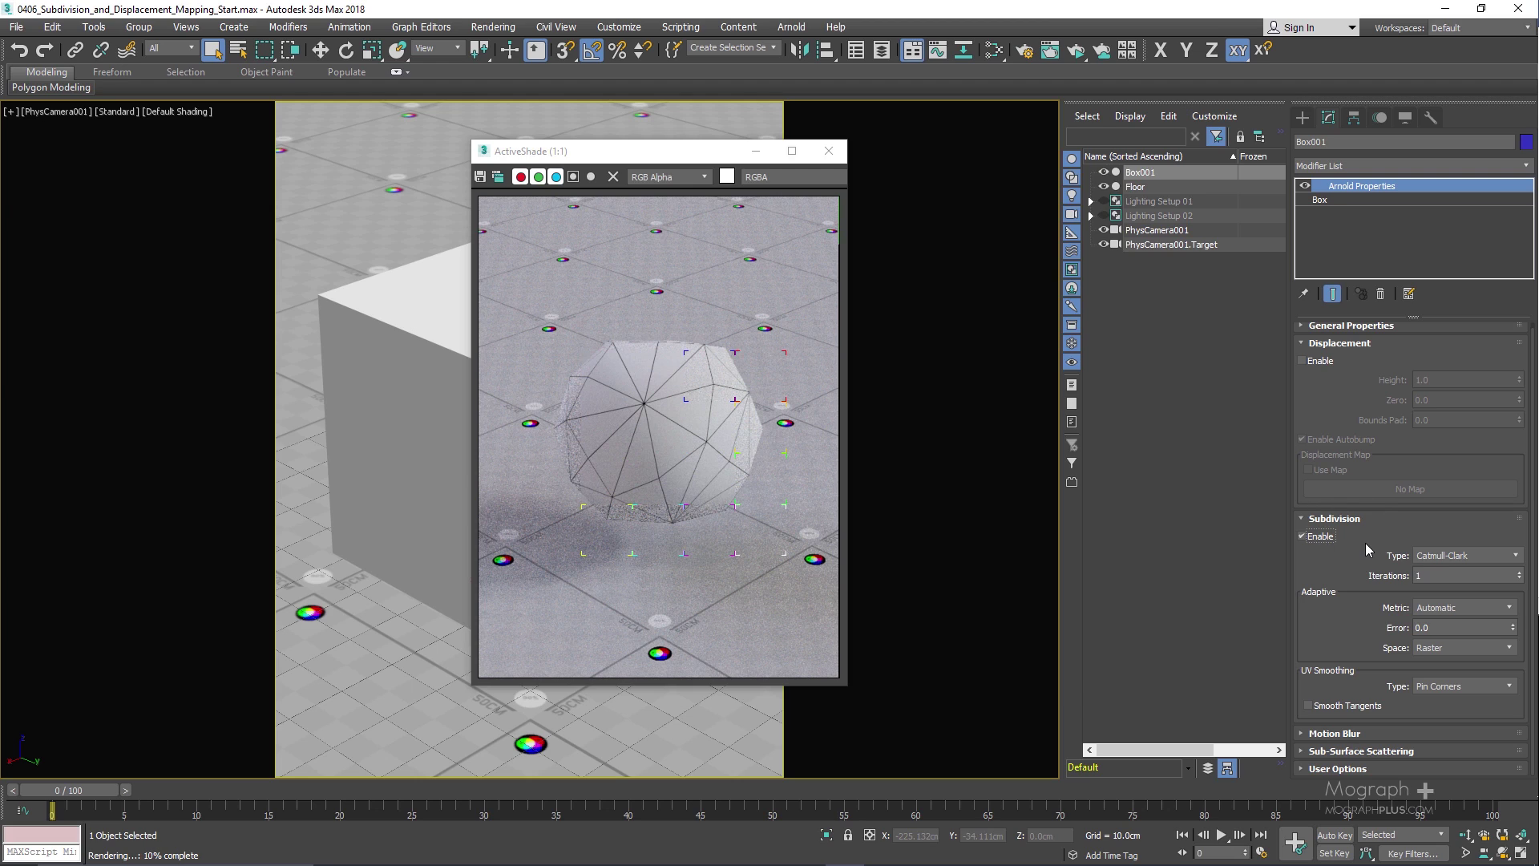
double_click(1446, 576)
type("0")
key("Return")
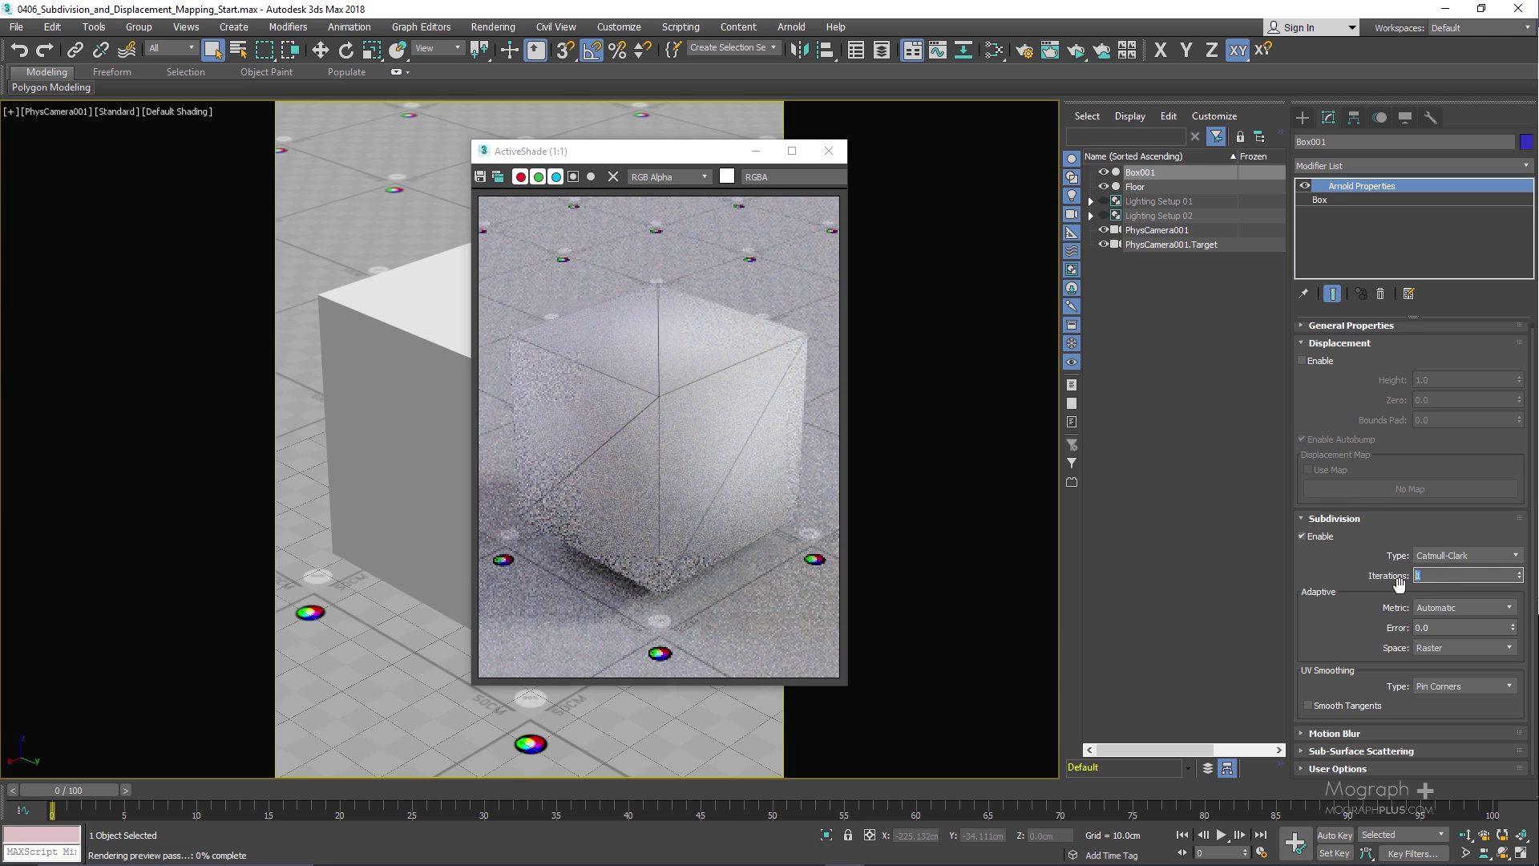
type("2")
key("Return")
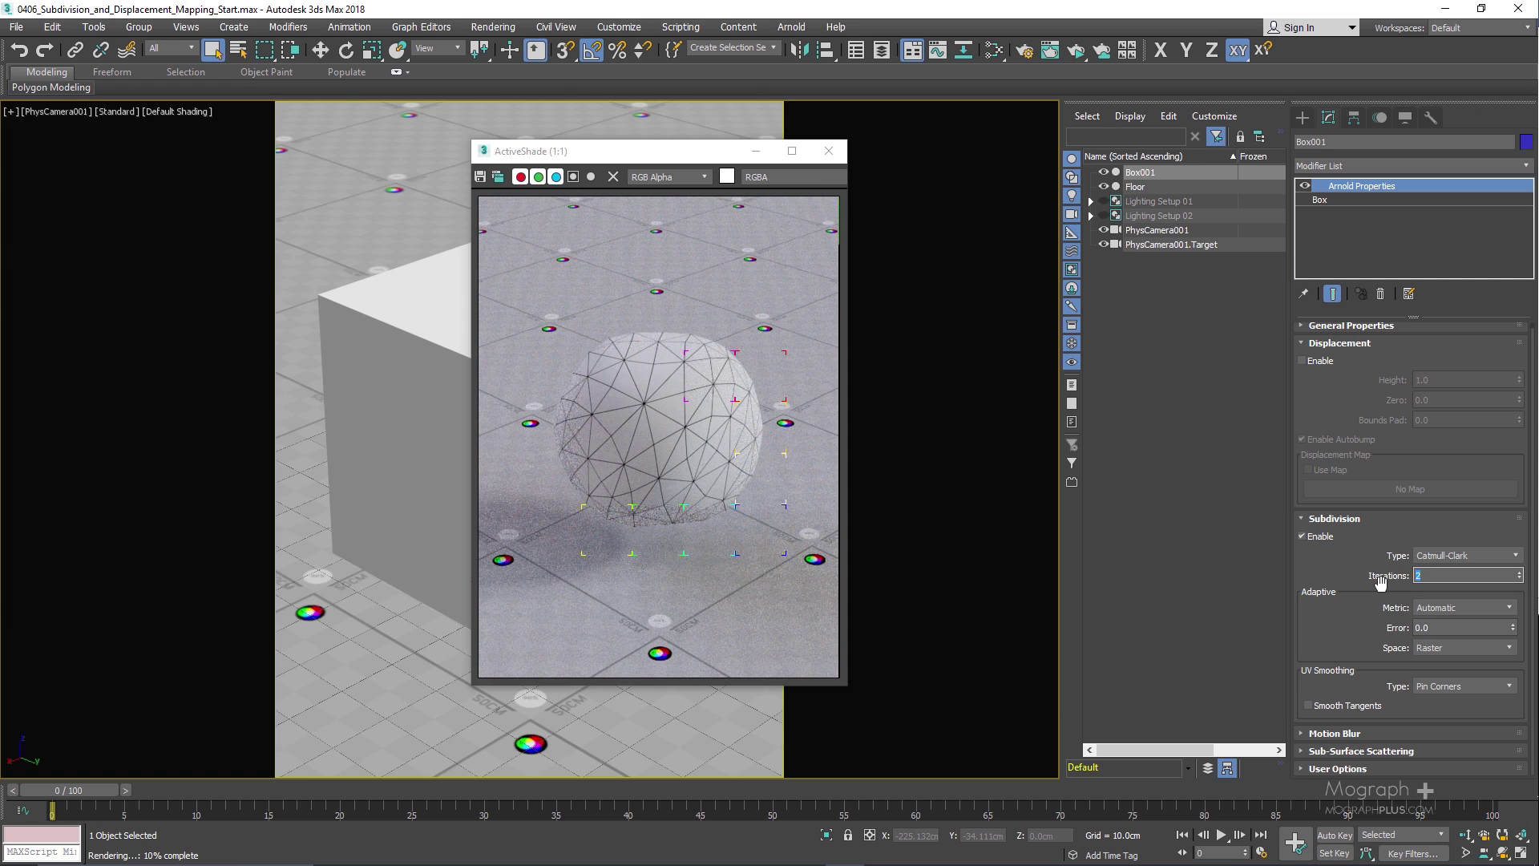
Step: Try the None subdivision type on the box, followed by the Linear type
left_click(1473, 556)
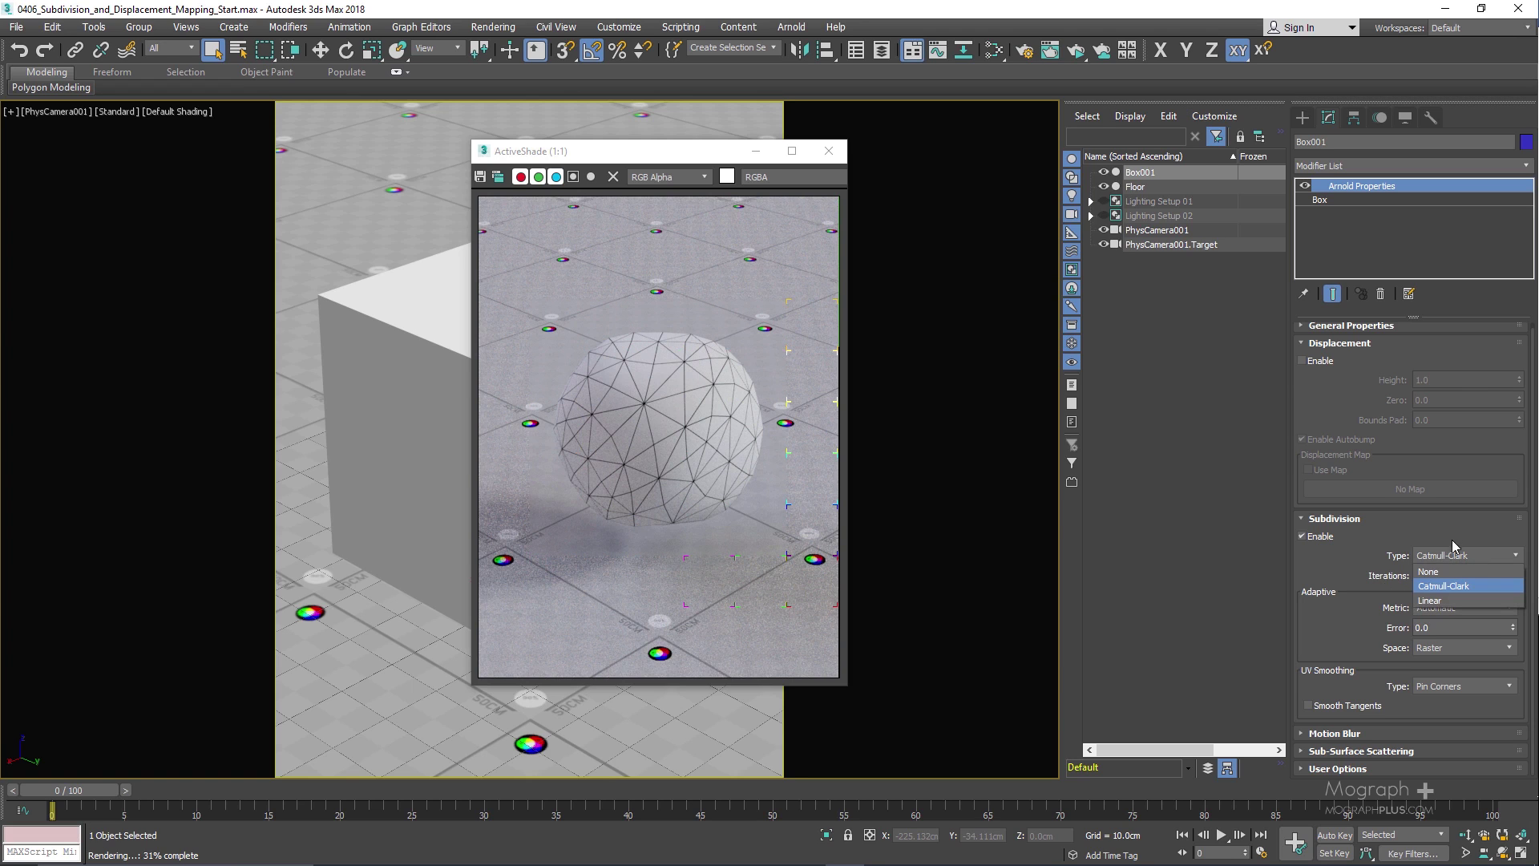
left_click(1453, 571)
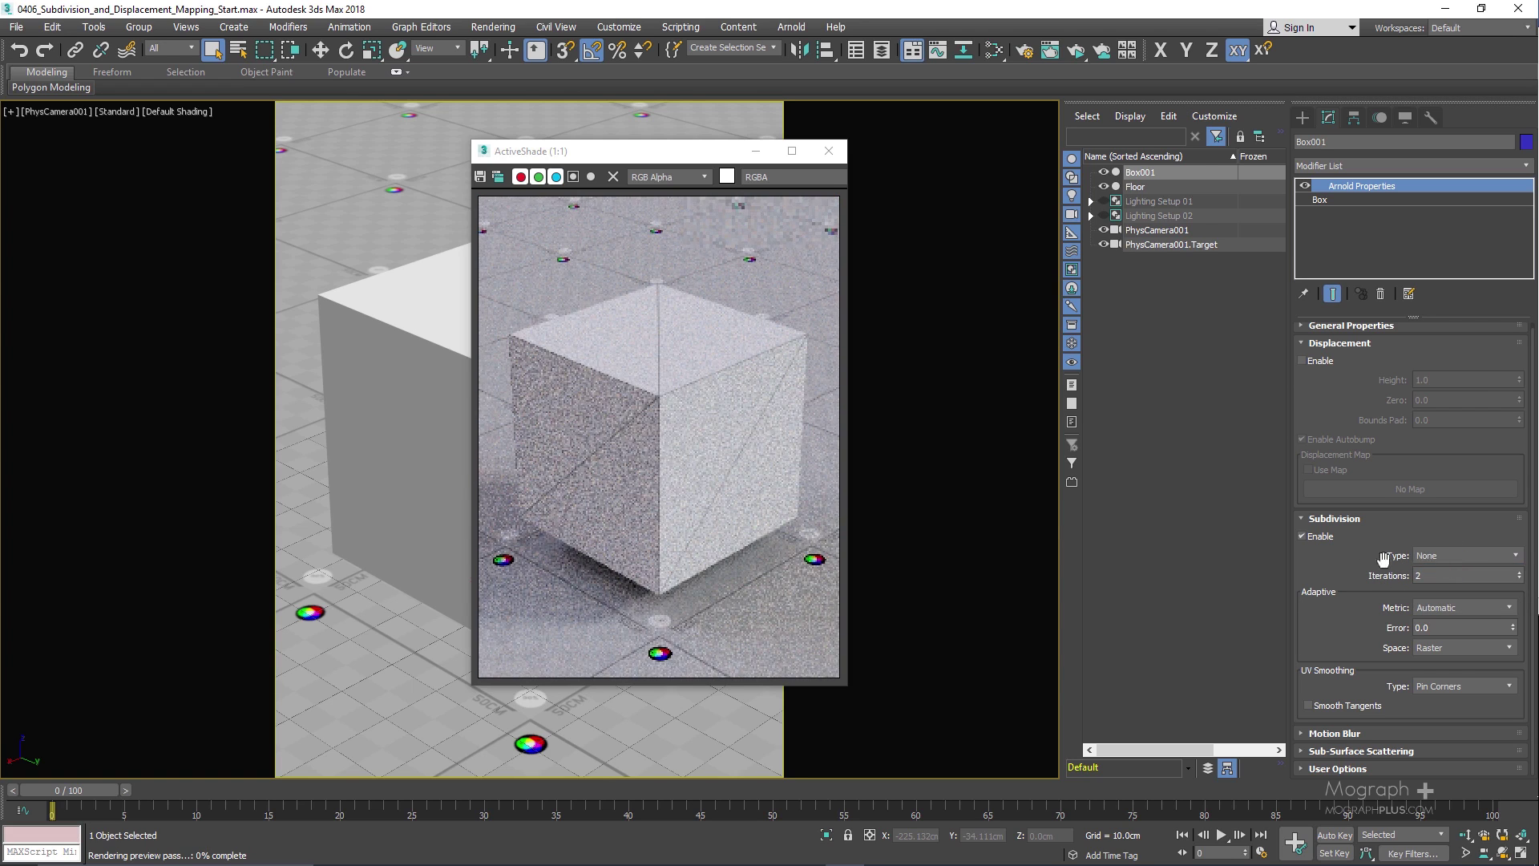
left_click(1453, 555)
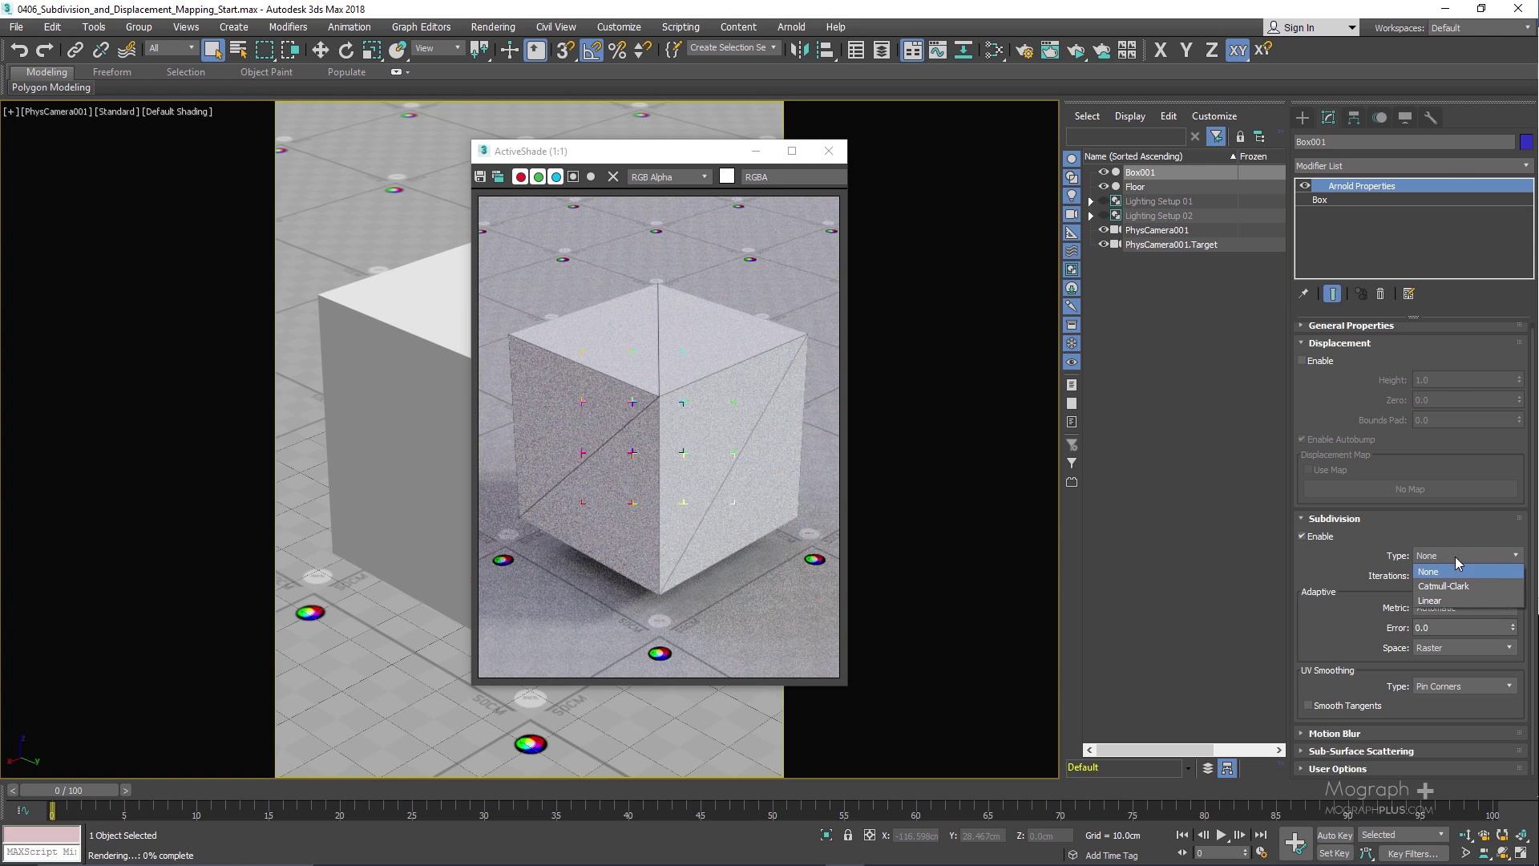
left_click(1452, 600)
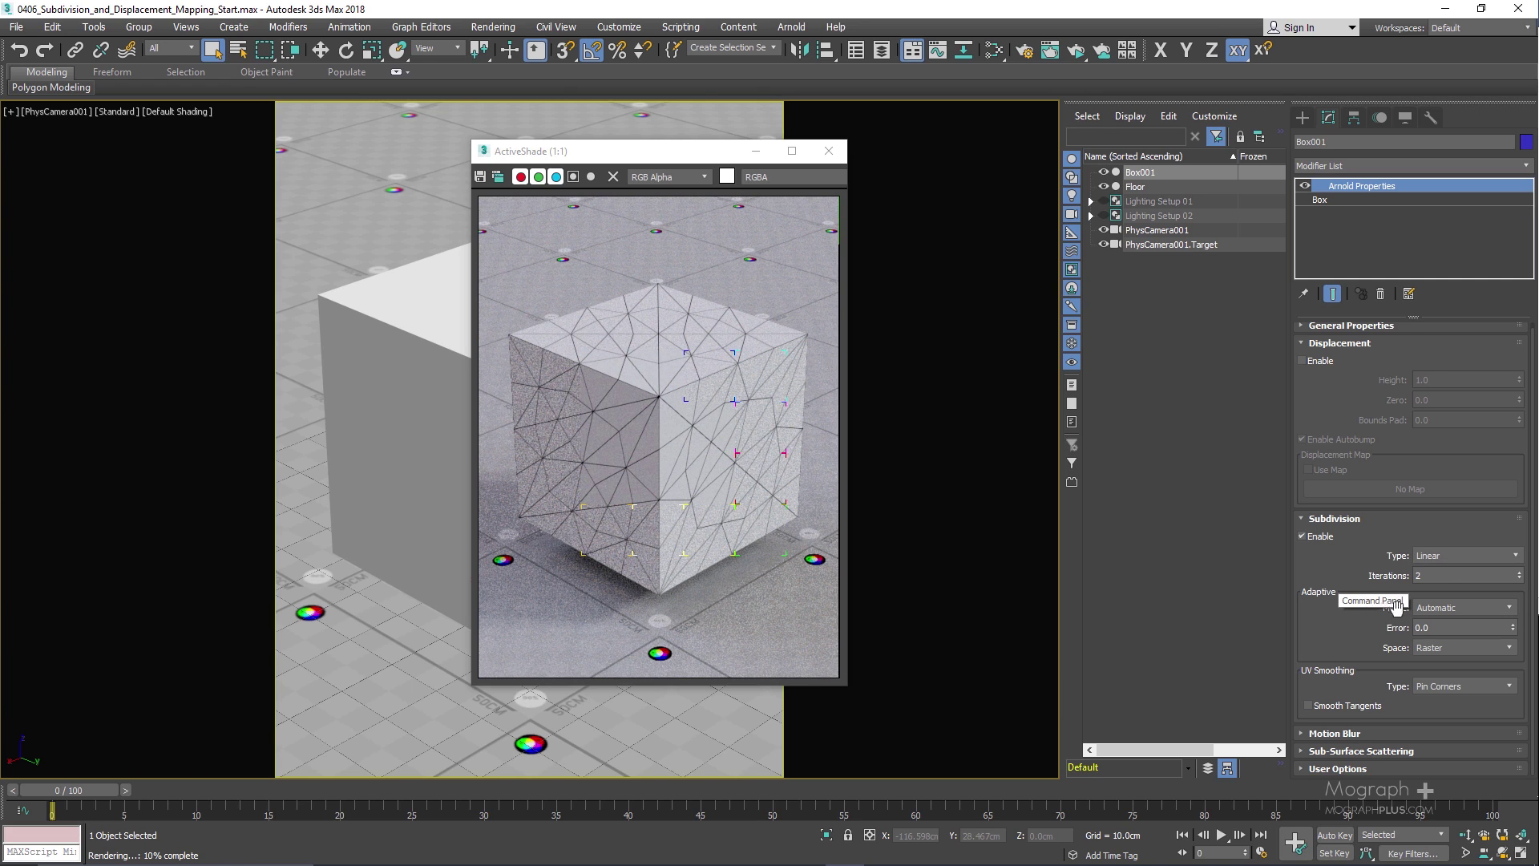
Step: Try Linear subdivision with iteration counts of 5, 2 and 3
double_click(1446, 577)
type("5")
key("Return")
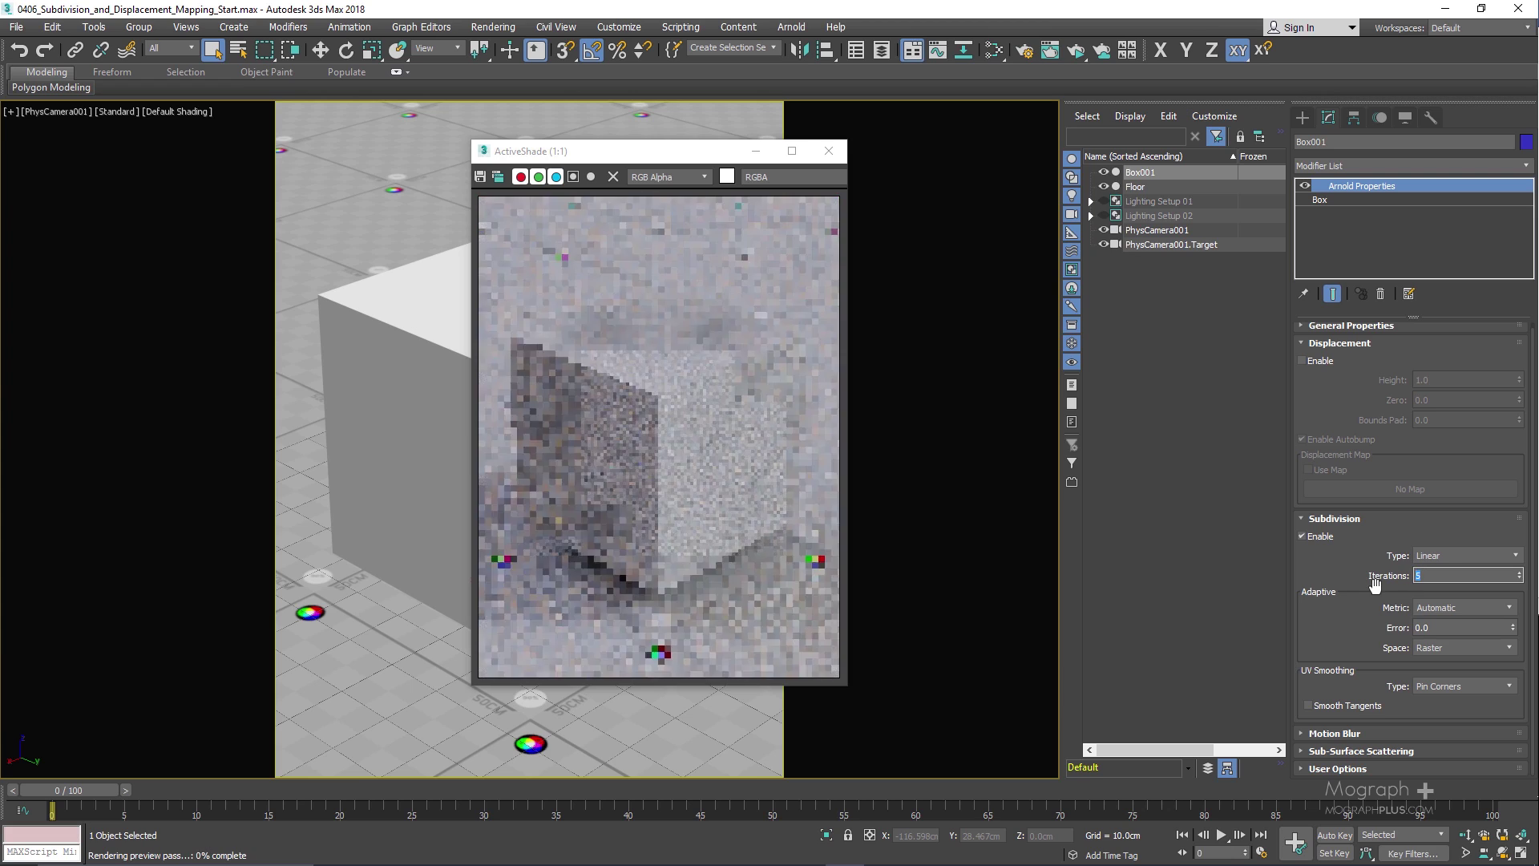
type("0")
key("Return")
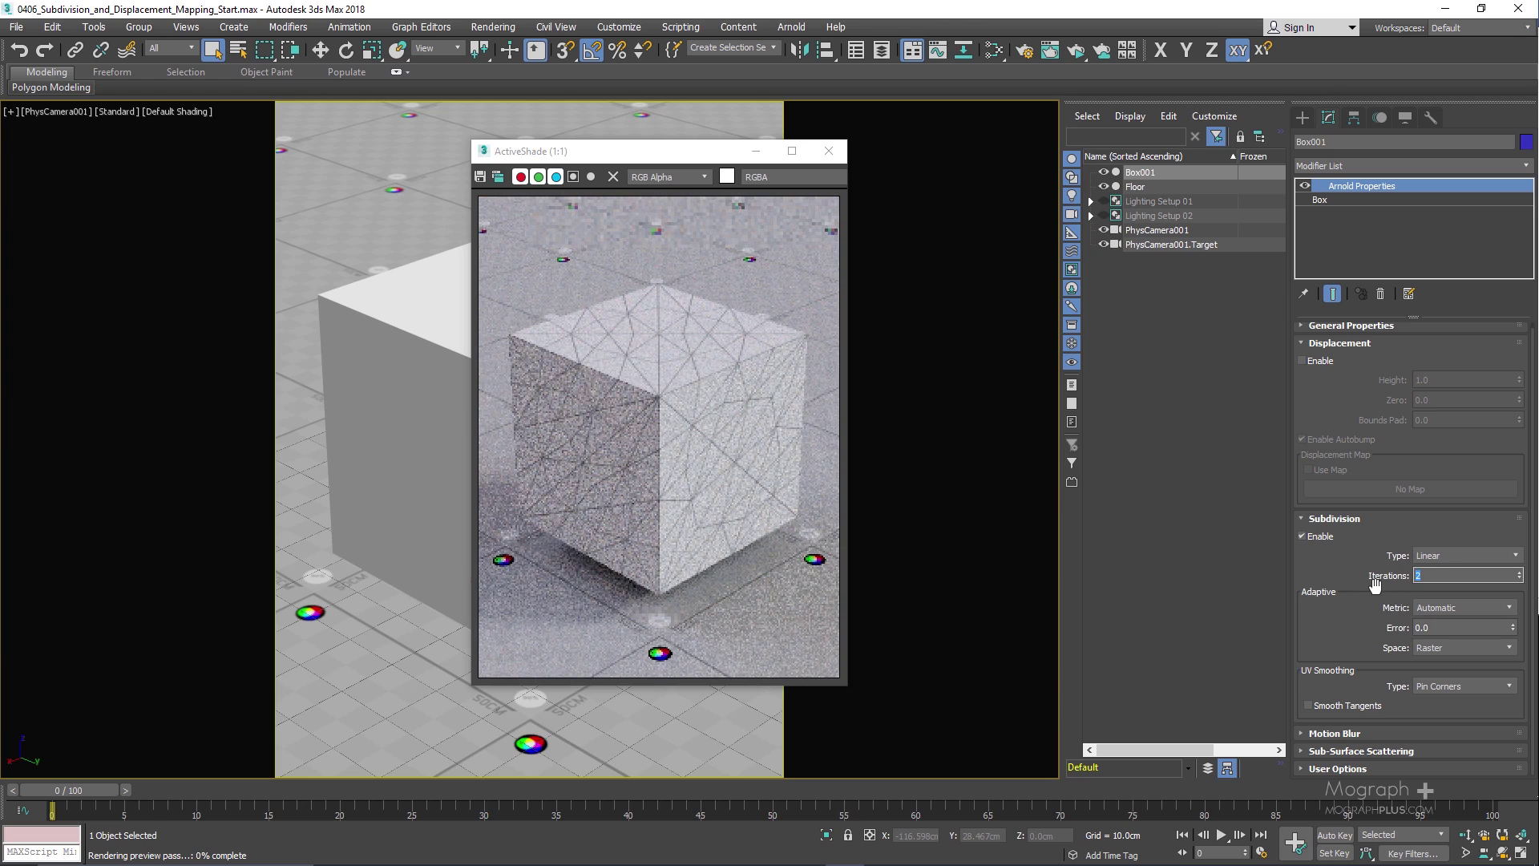
type("3")
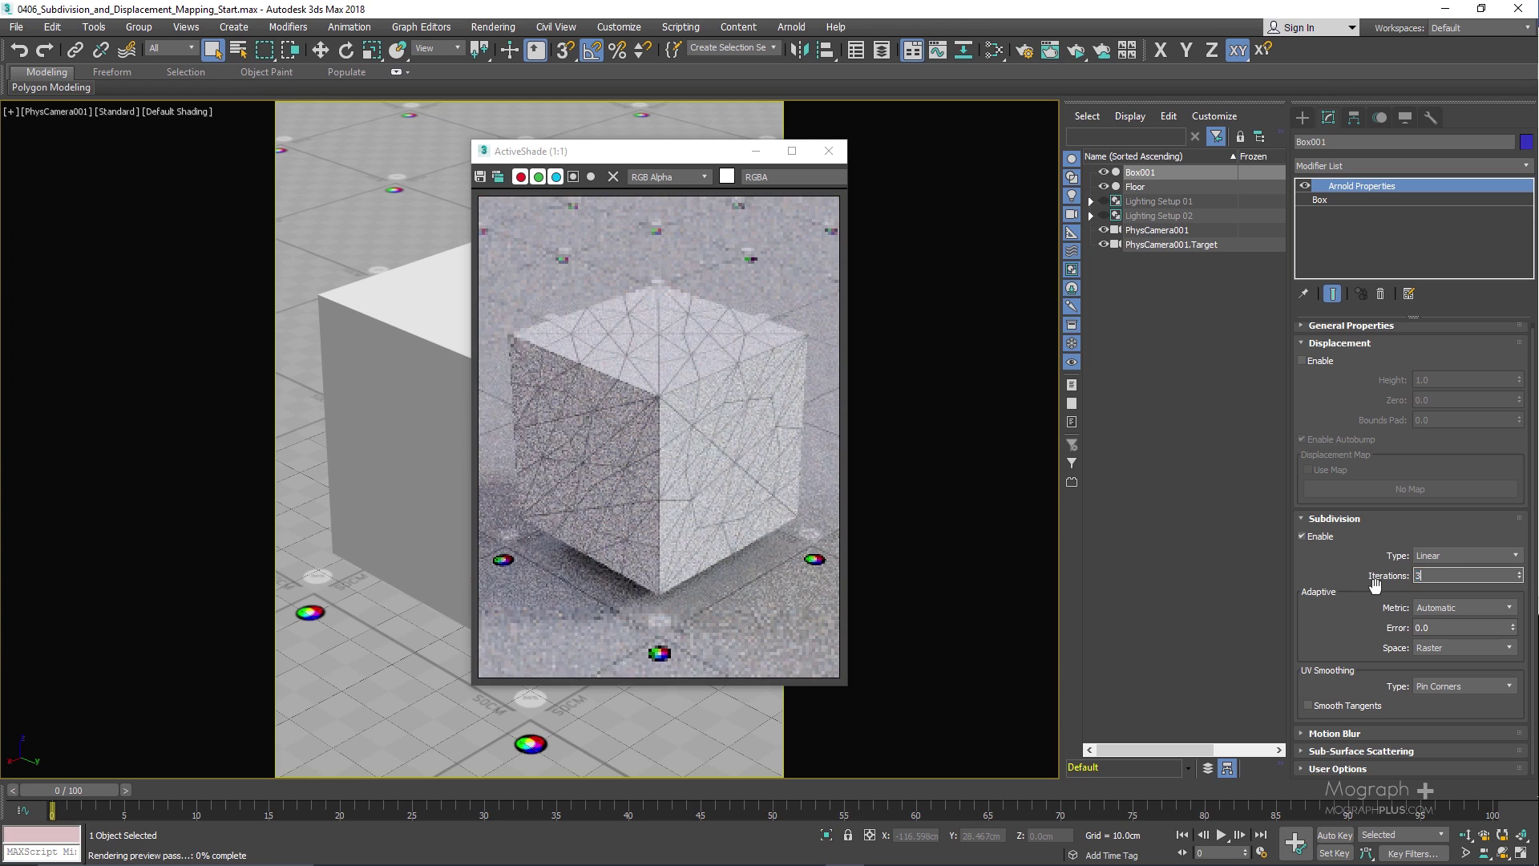
key("Return")
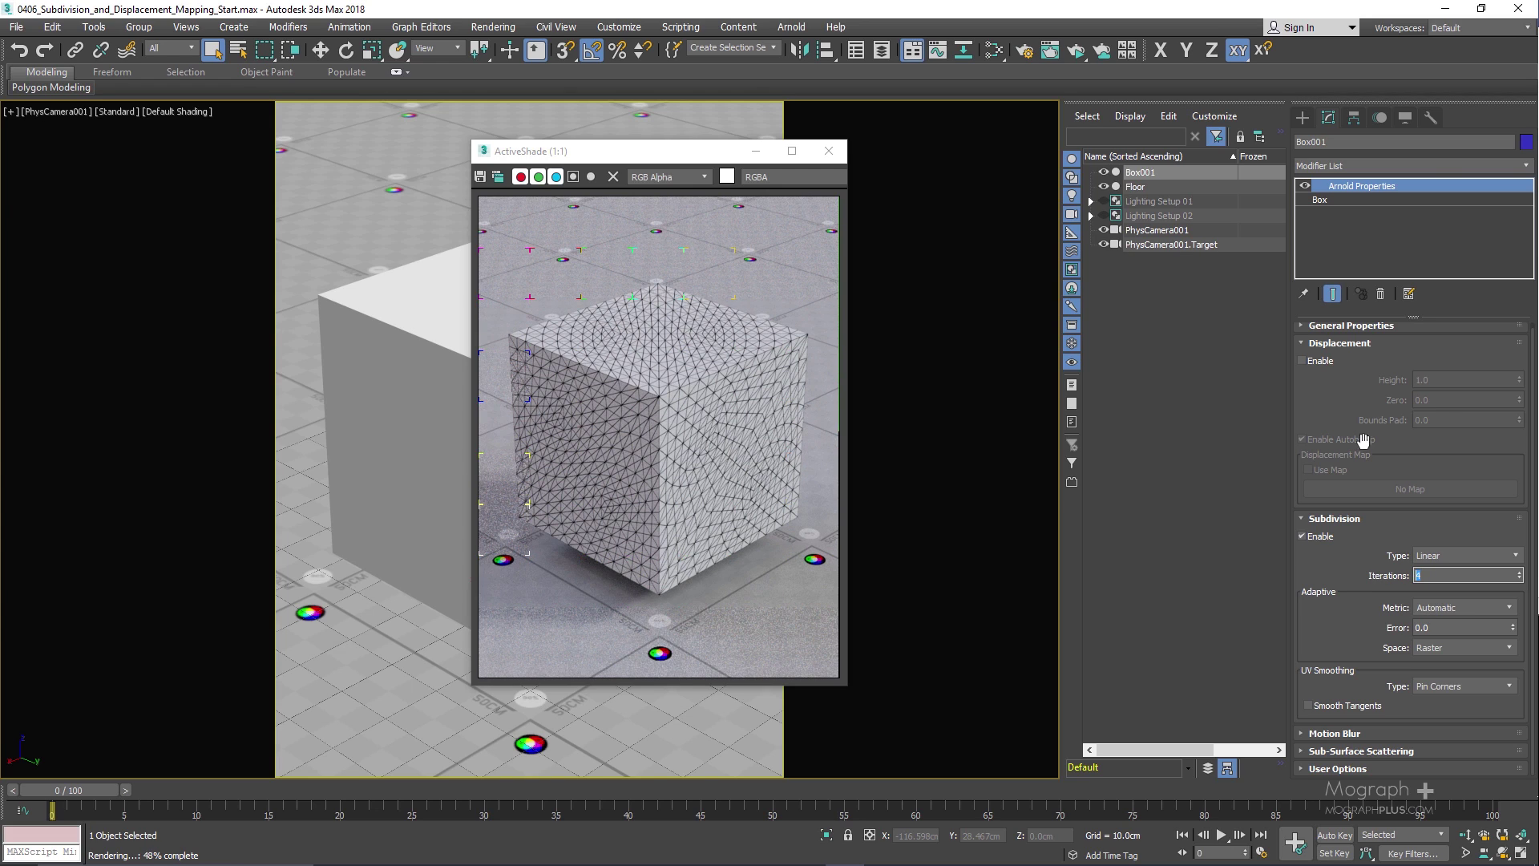
Step: Raise the Linear subdivision iterations from 0 through 1 and 2 up to 3
type("0")
key("Return")
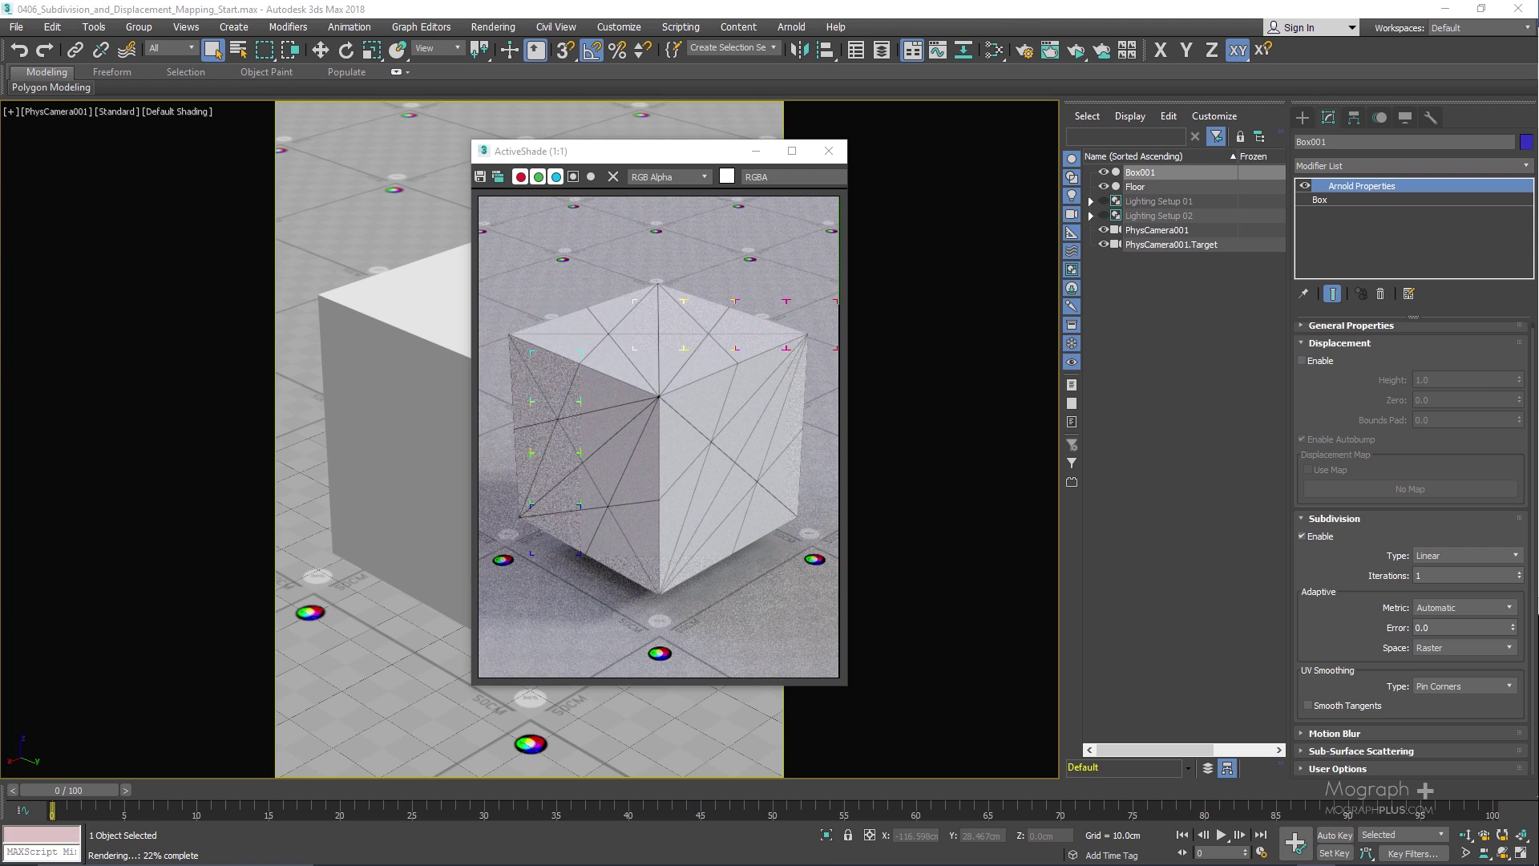
left_click(1419, 575)
type("2")
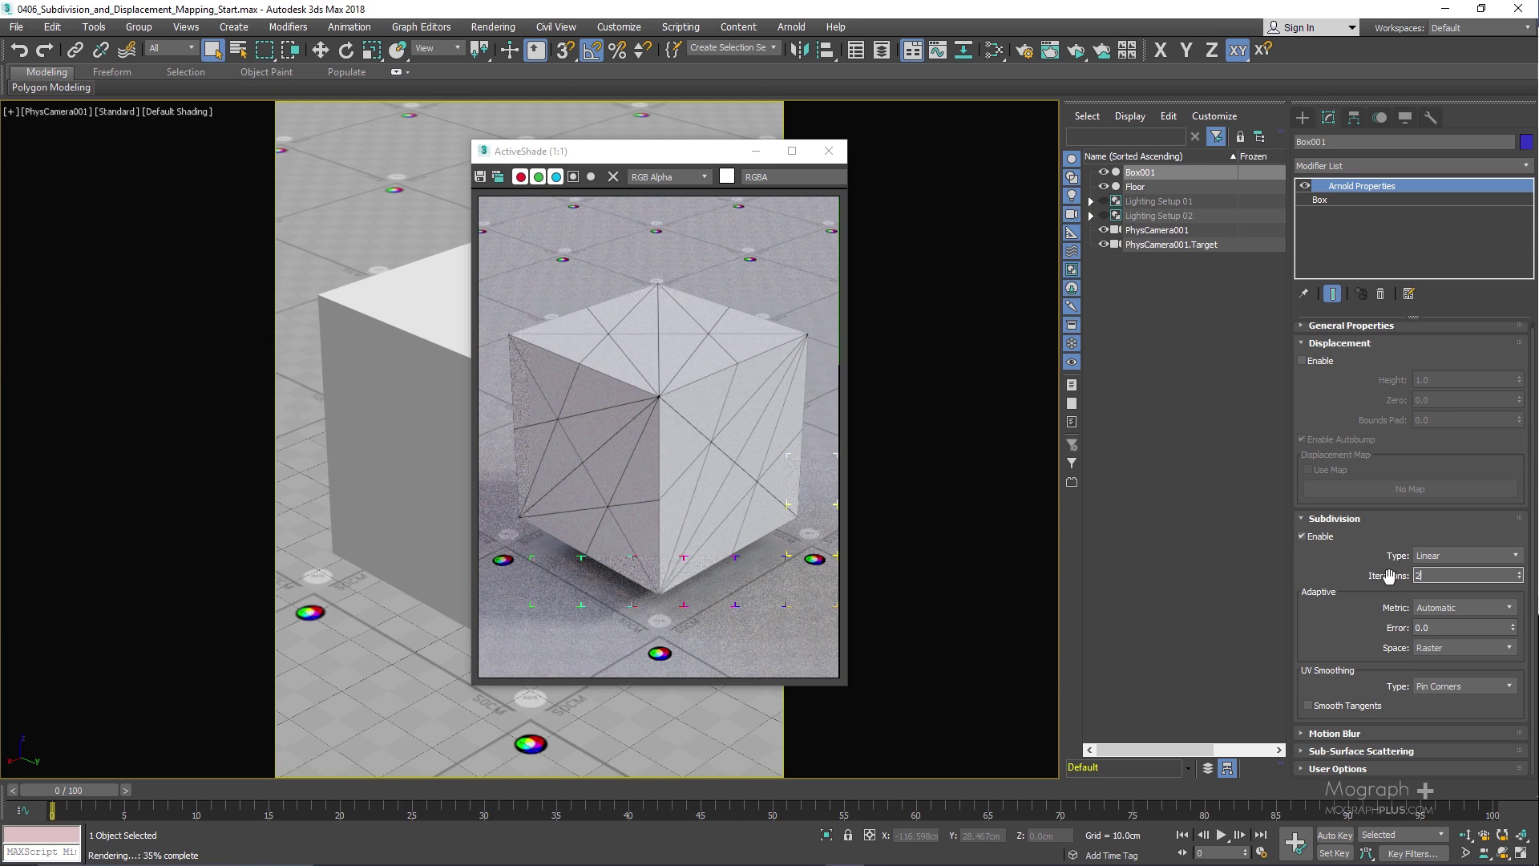
key("Return")
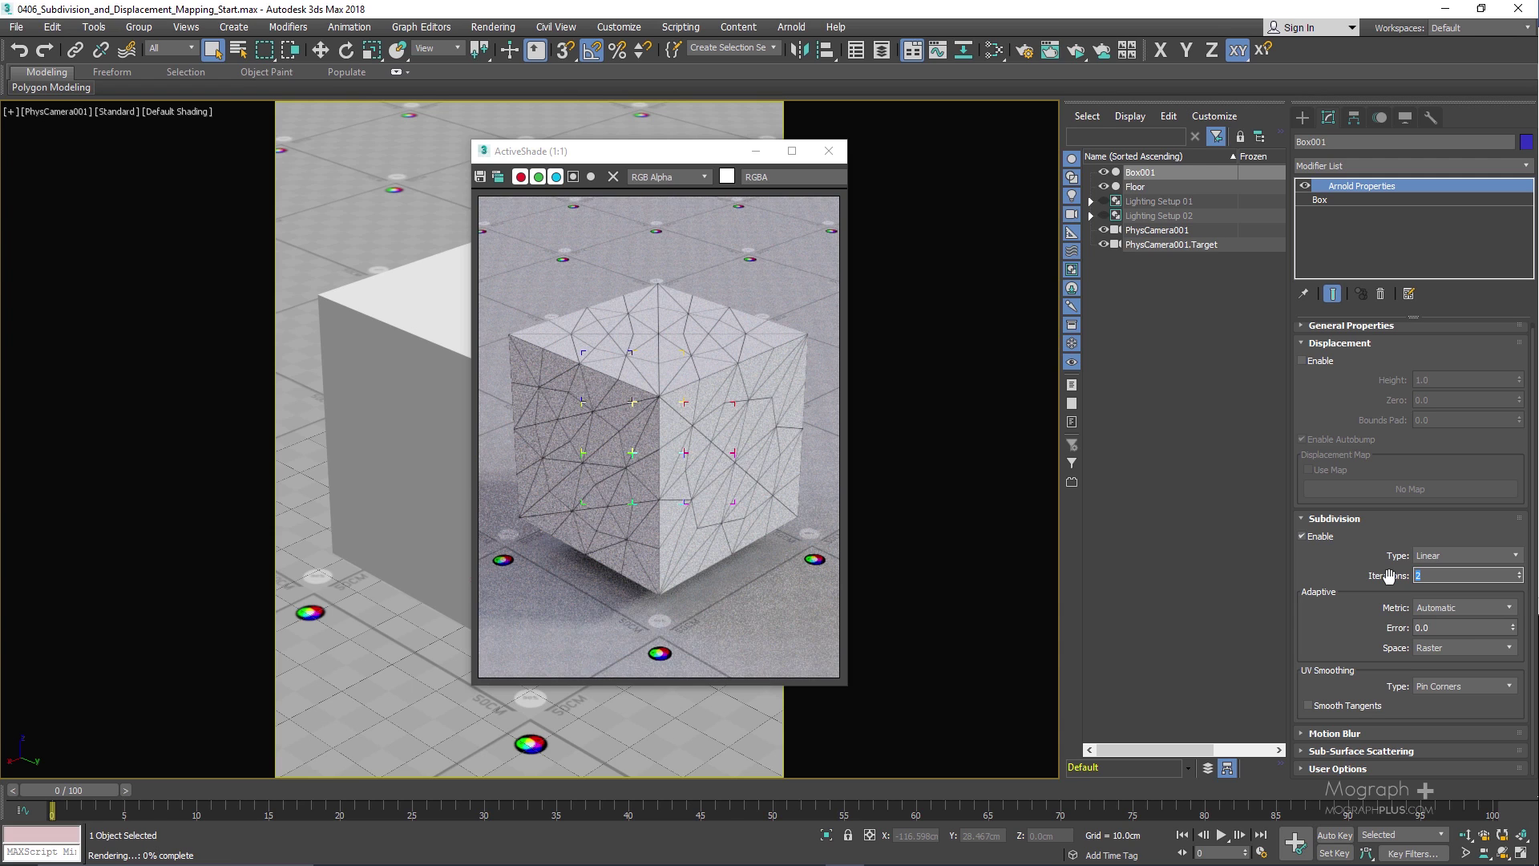
key("Return")
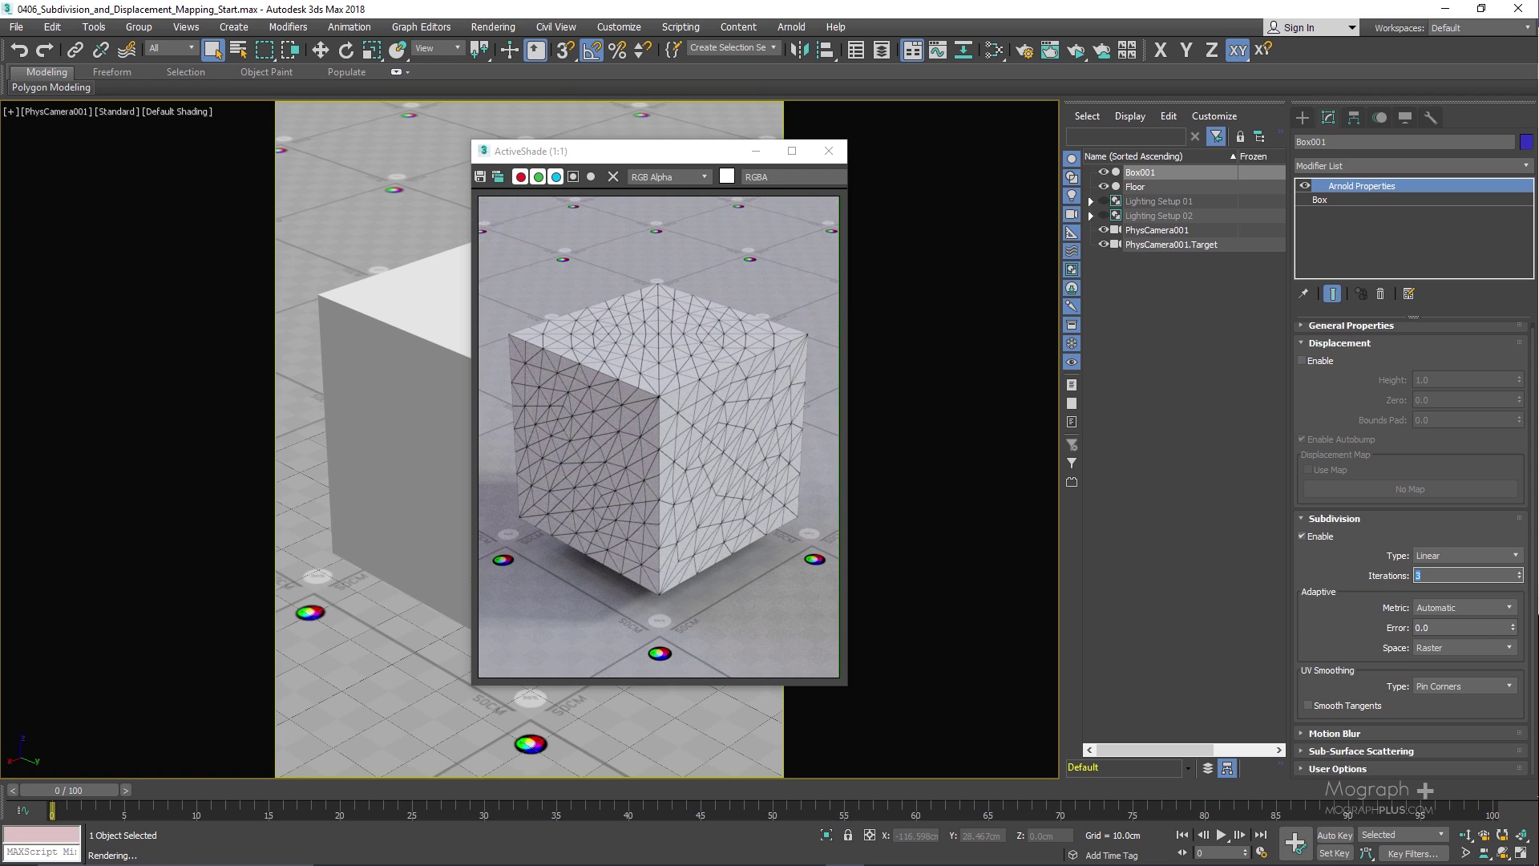
Step: Compare the Catmull-Clark and Linear subdivision types on the box and leave the type at Catmull-Clark
left_click(1492, 556)
left_click(1491, 587)
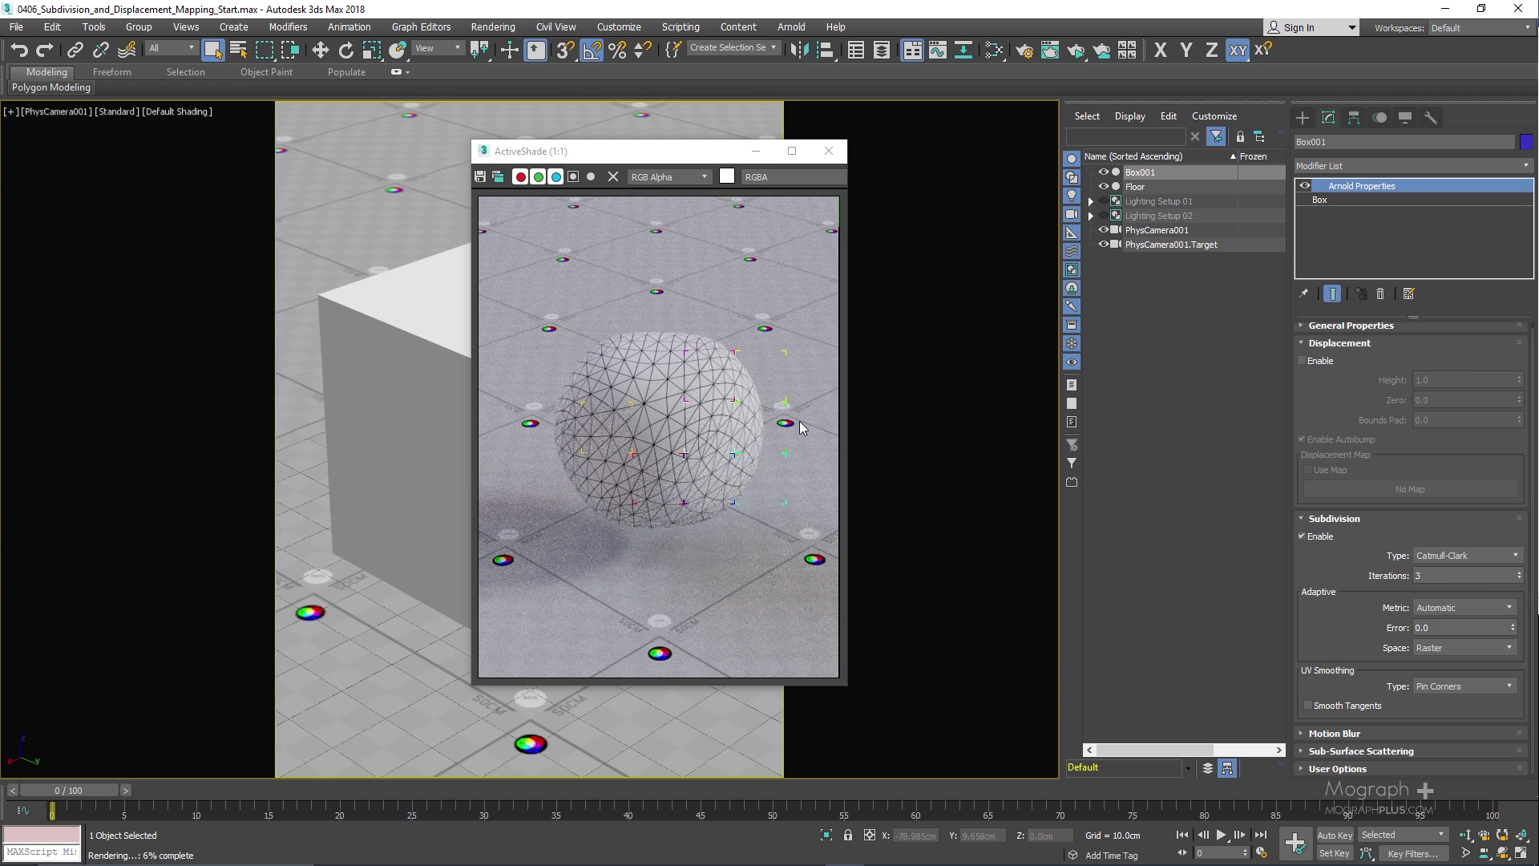
left_click(1437, 557)
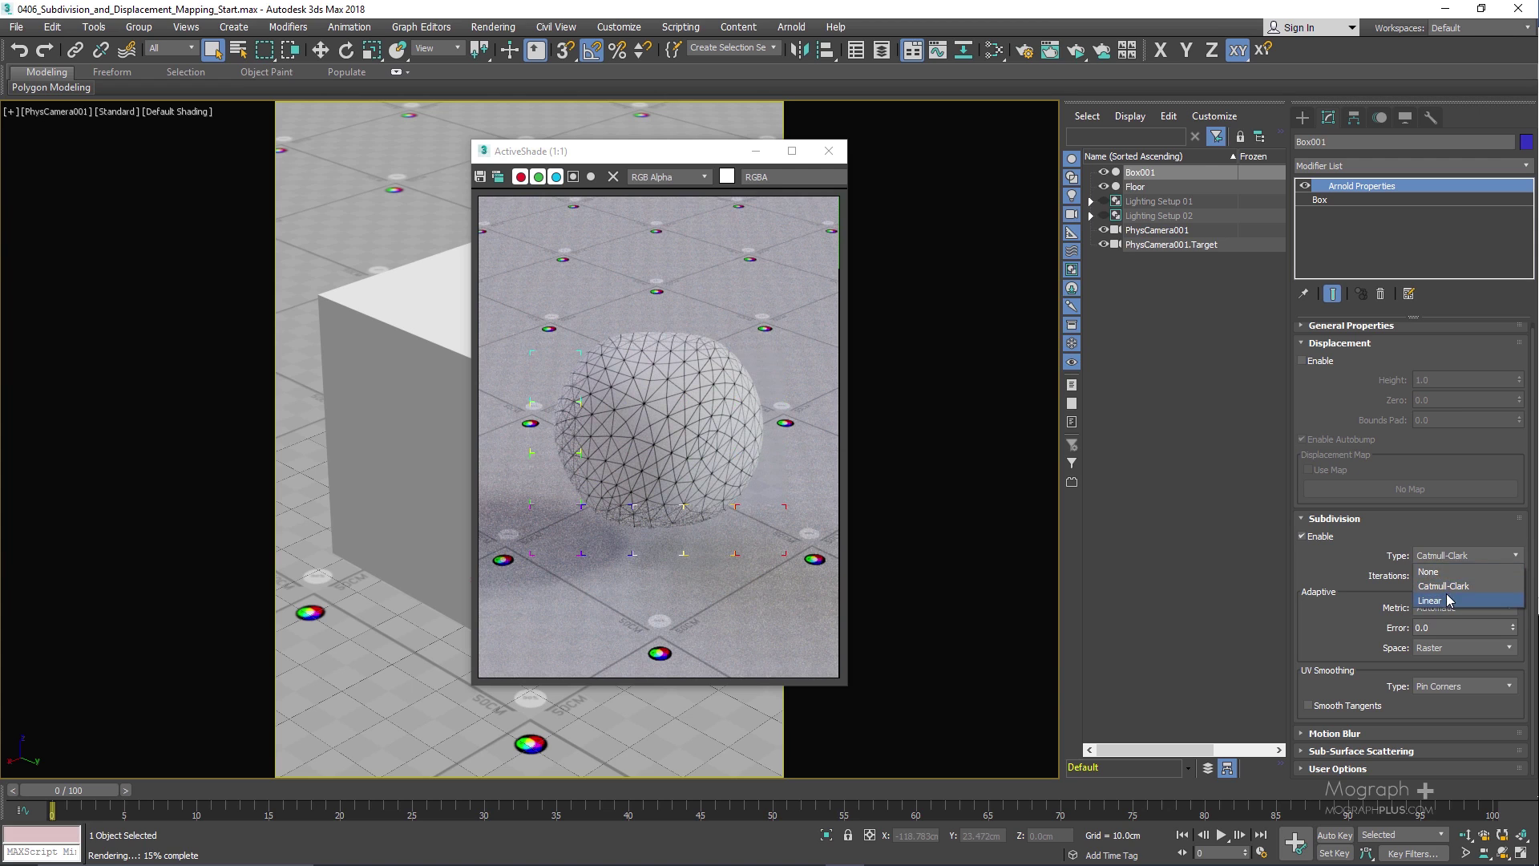
left_click(1447, 600)
left_click(1451, 555)
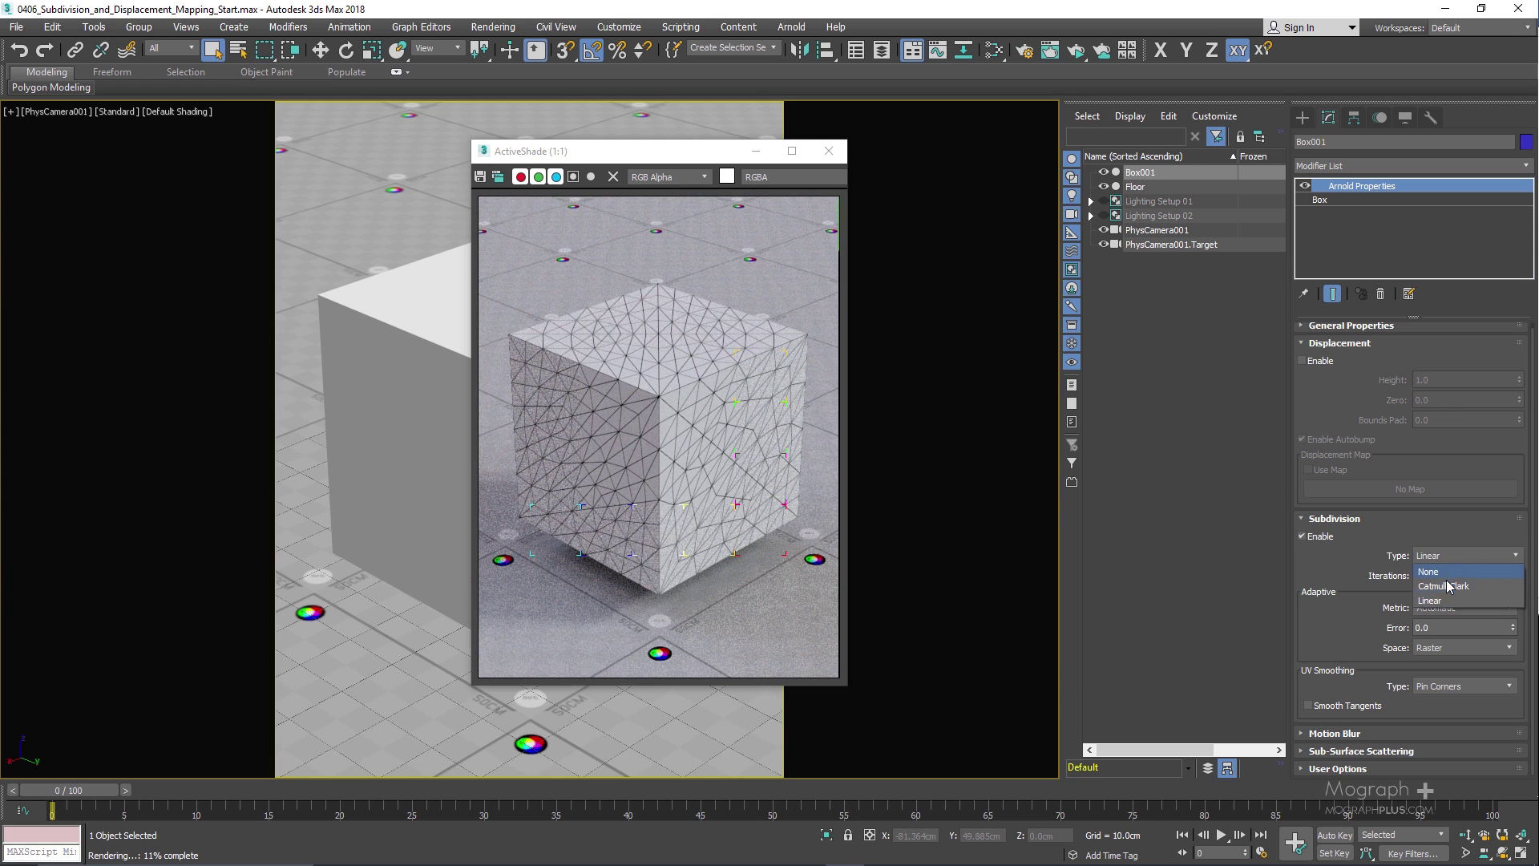
left_click(1447, 585)
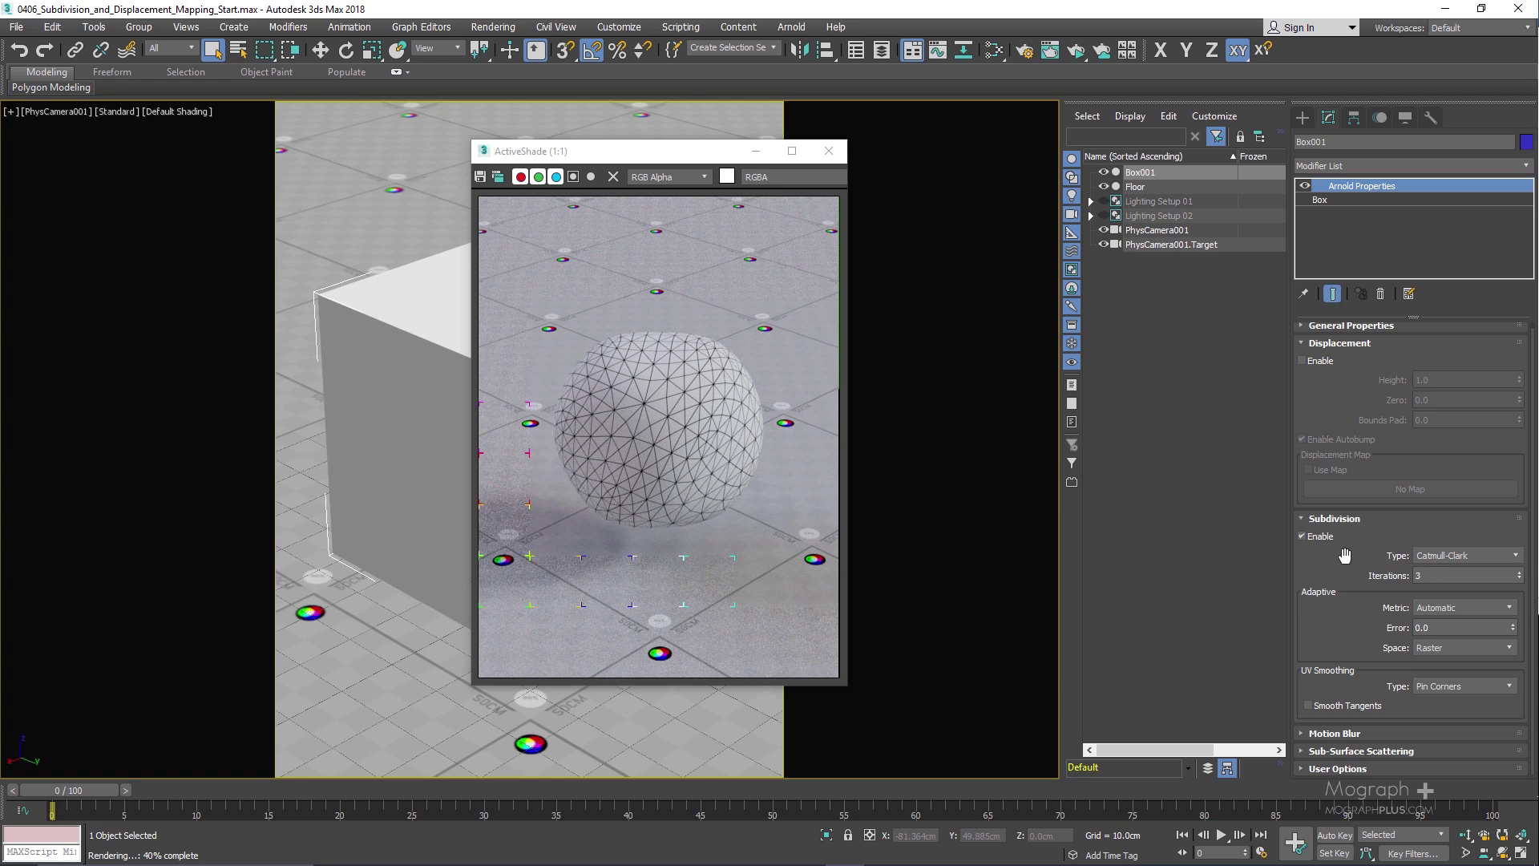
Step: Try 0, 1 and 2 iterations with Catmull-Clark subdivision and set the final iteration count to 4
left_click(1434, 576)
key("BackSpace")
type("0")
key("Return")
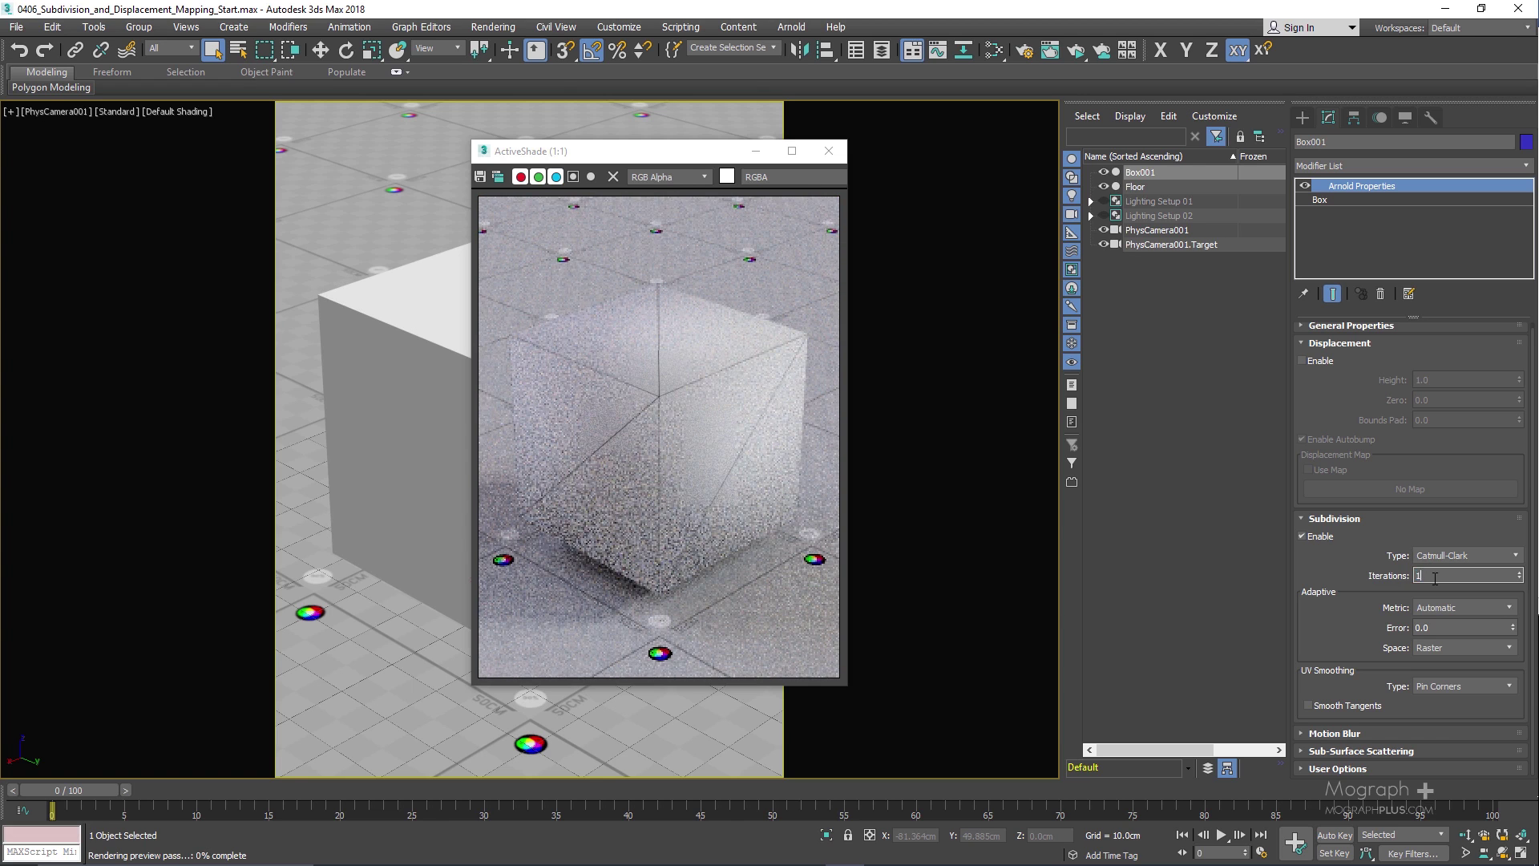
type("2")
key("Return")
type("4")
key("Return")
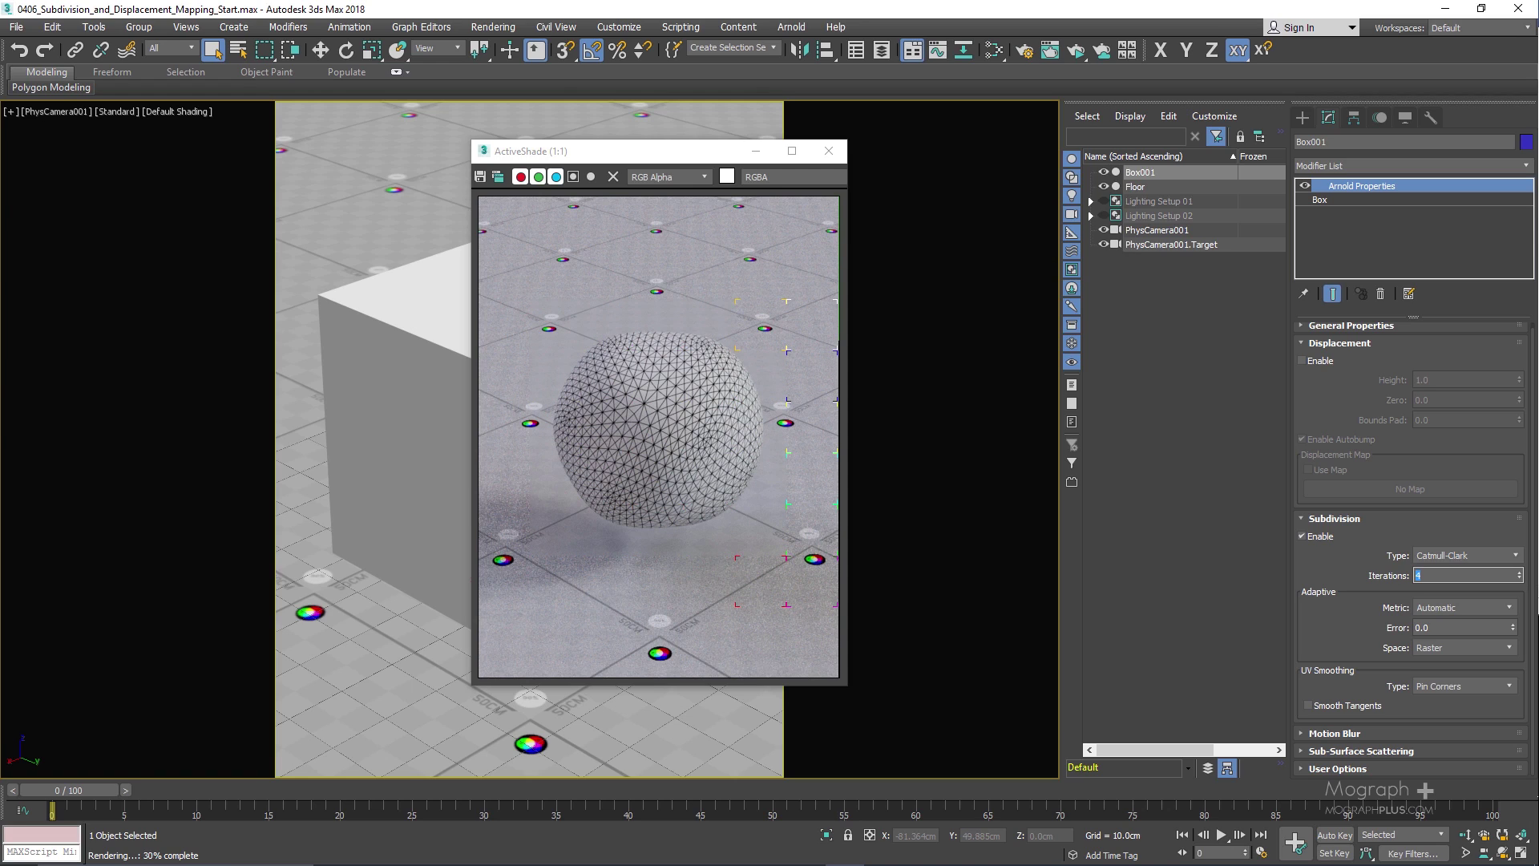
key("Return")
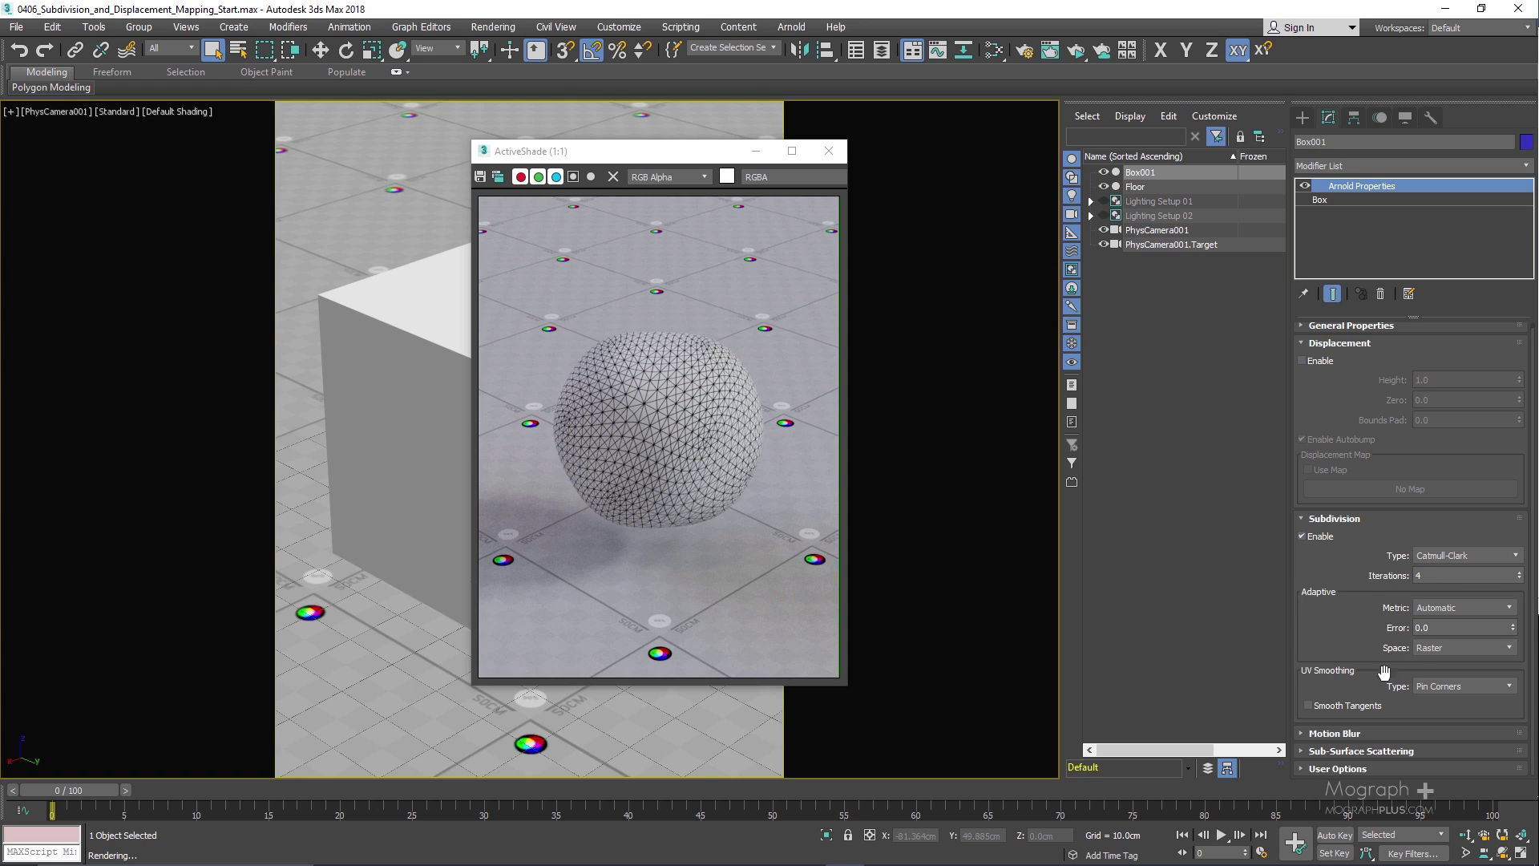
Step: Examine the available UV smoothing types without changing the current one
left_click(1432, 687)
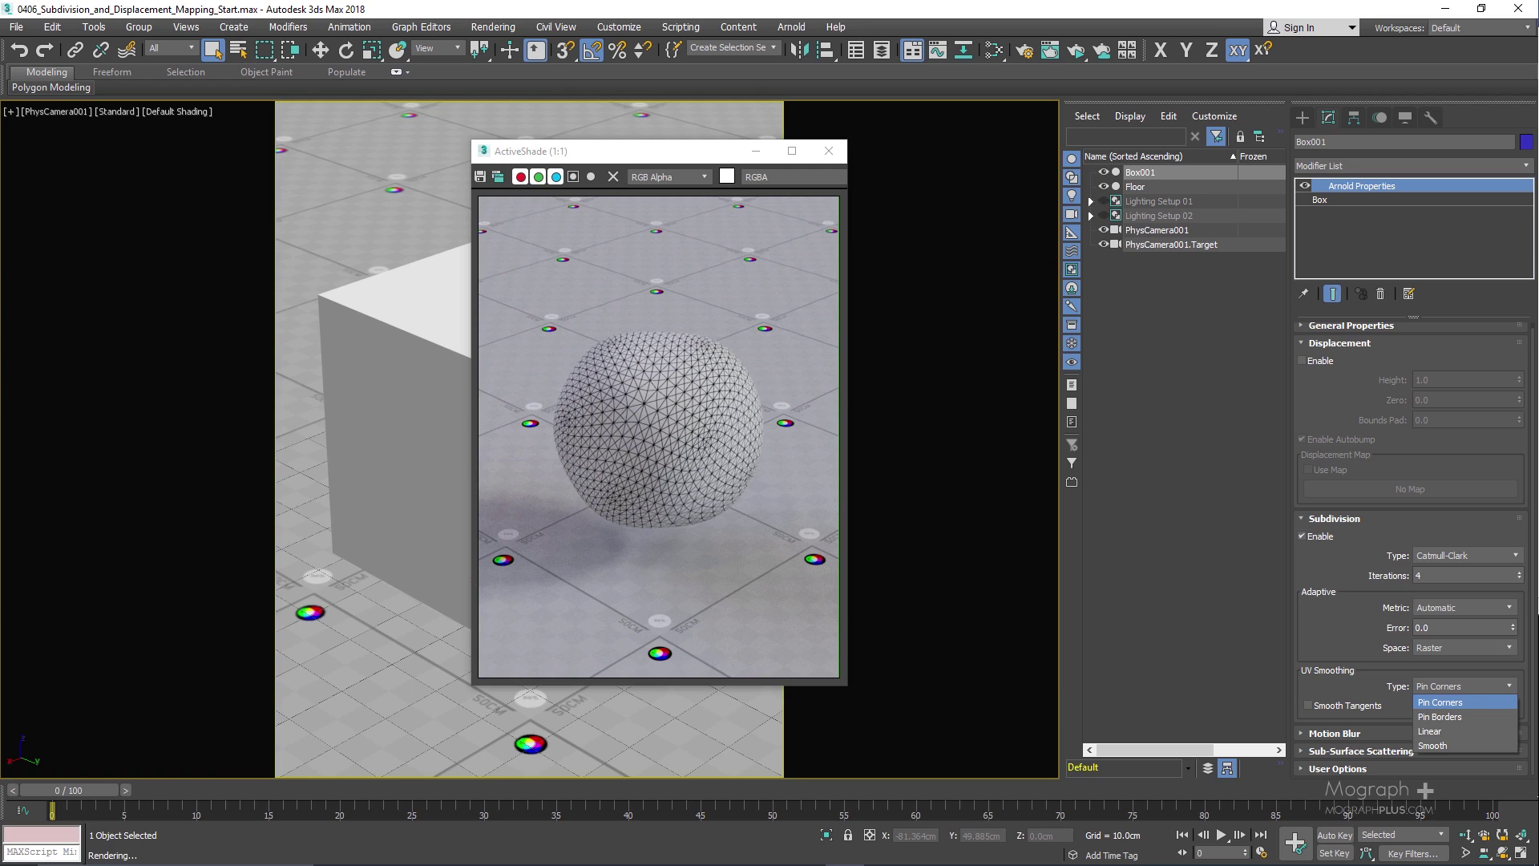
left_click(694, 508)
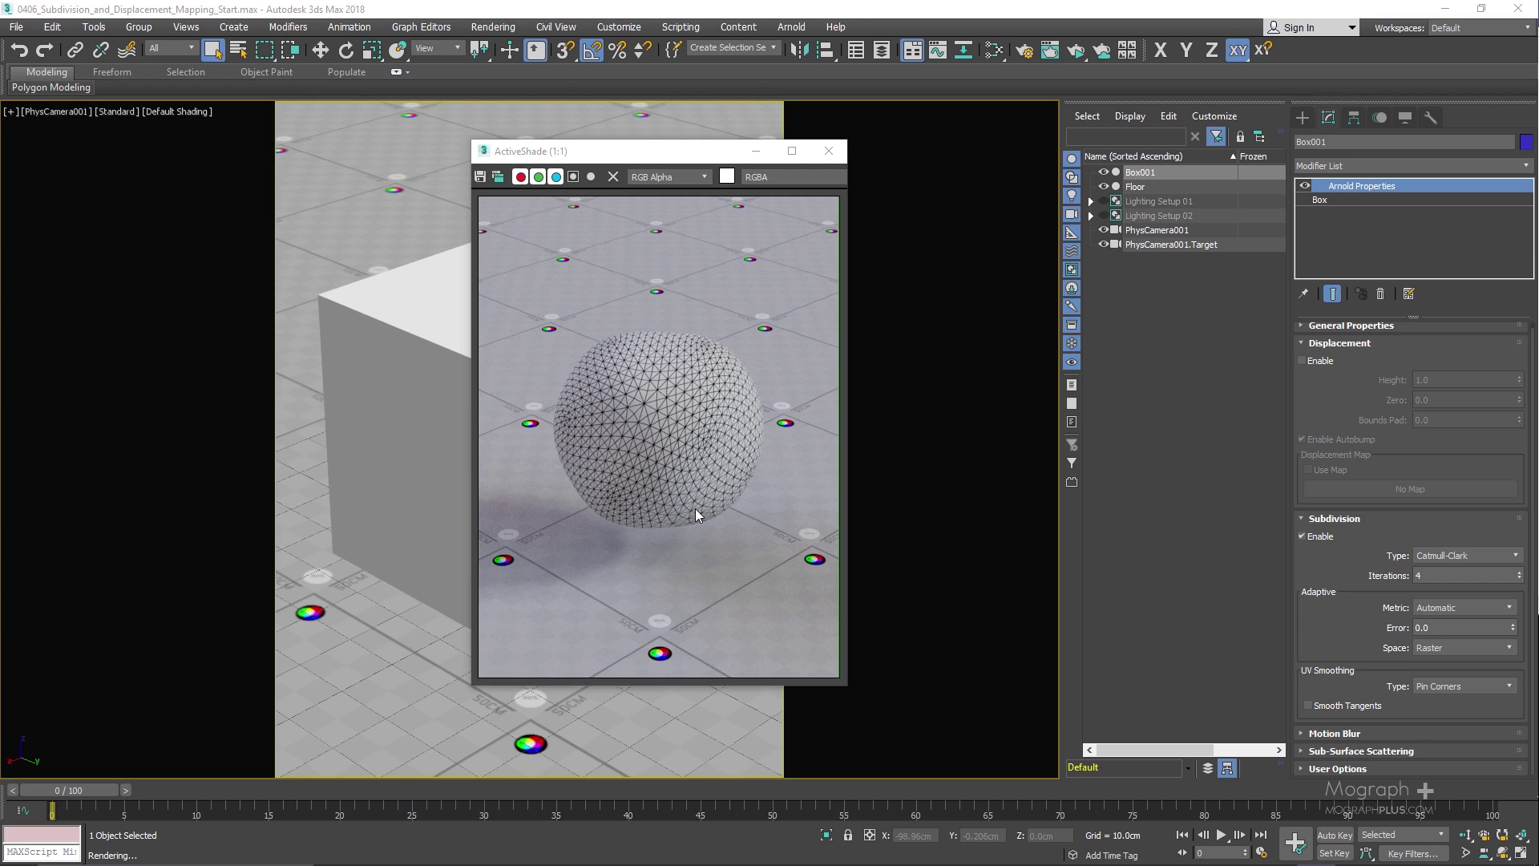
Step: Enable displacement in the box's Arnold Properties and set its subdivision type to Linear
left_click_drag(644, 156, 707, 180)
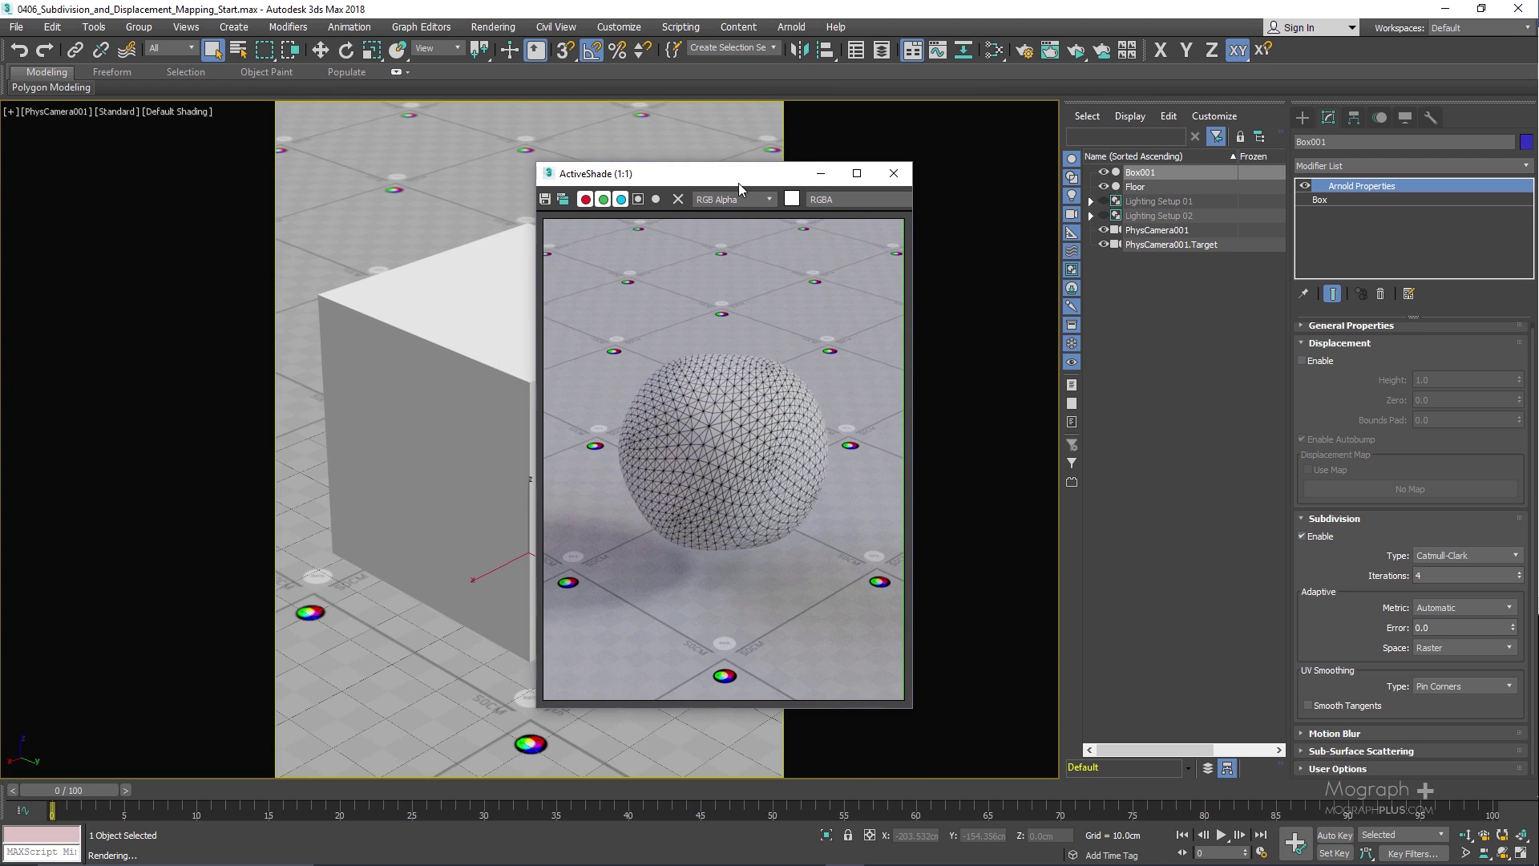
left_click(1316, 359)
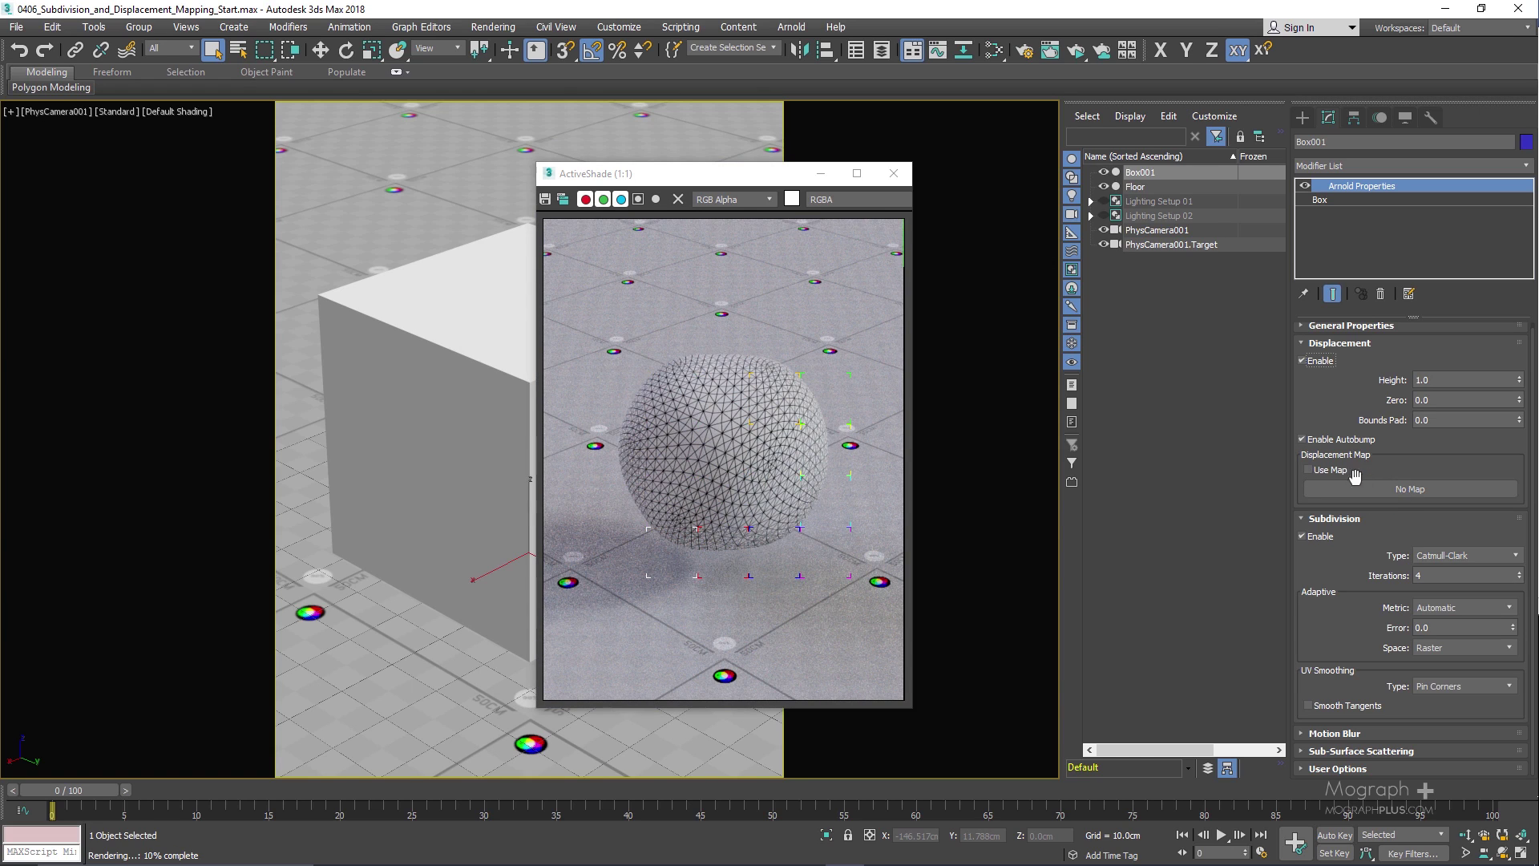
left_click(1462, 564)
left_click(1452, 602)
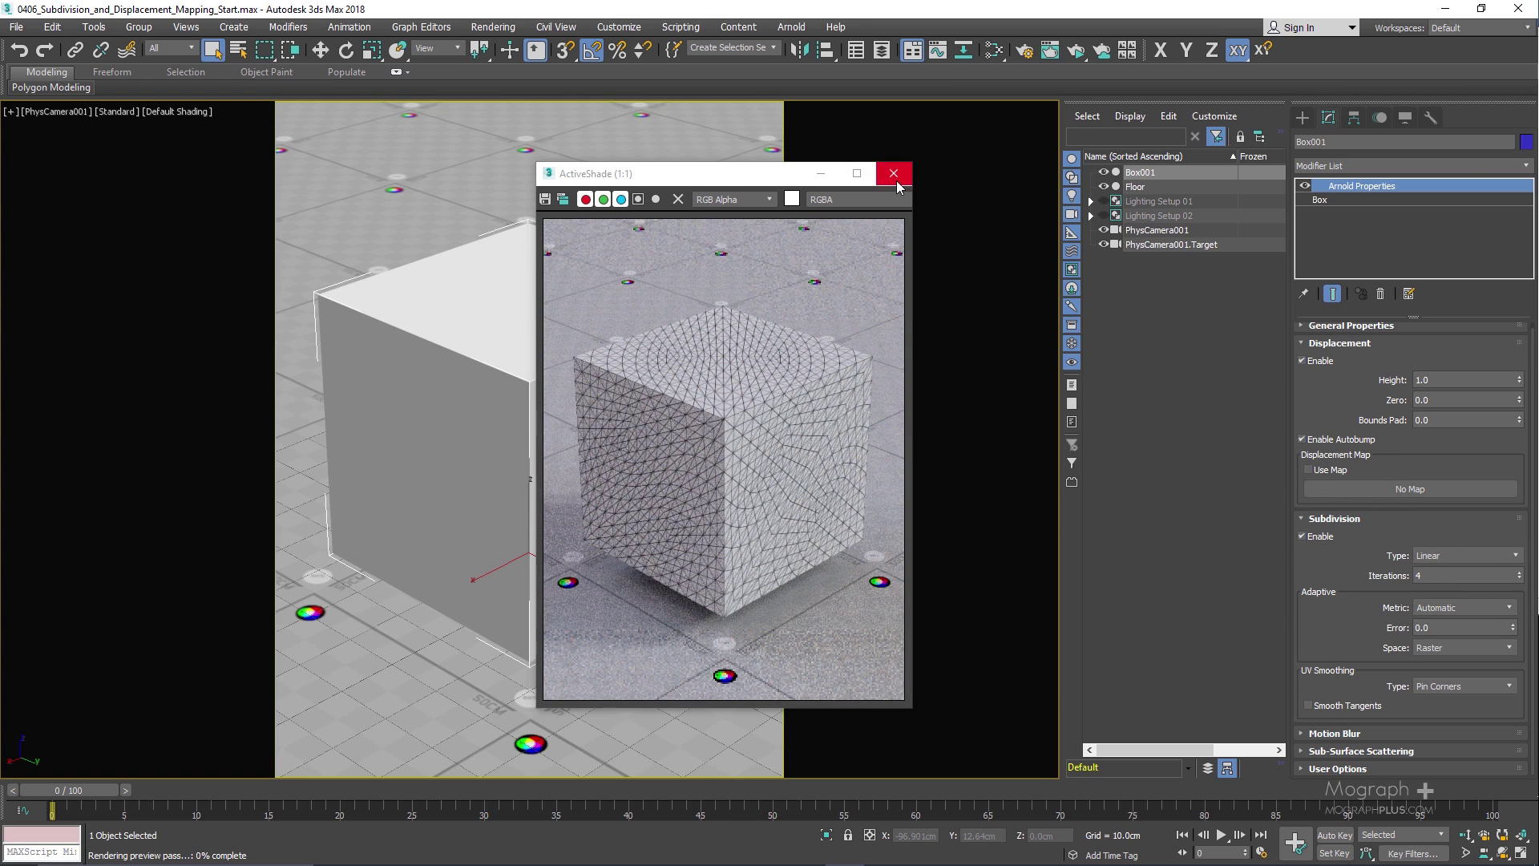
Step: Close the ActiveShade render and disconnect the Wireframe map from the box material's base_color in the material editor
left_click(892, 173)
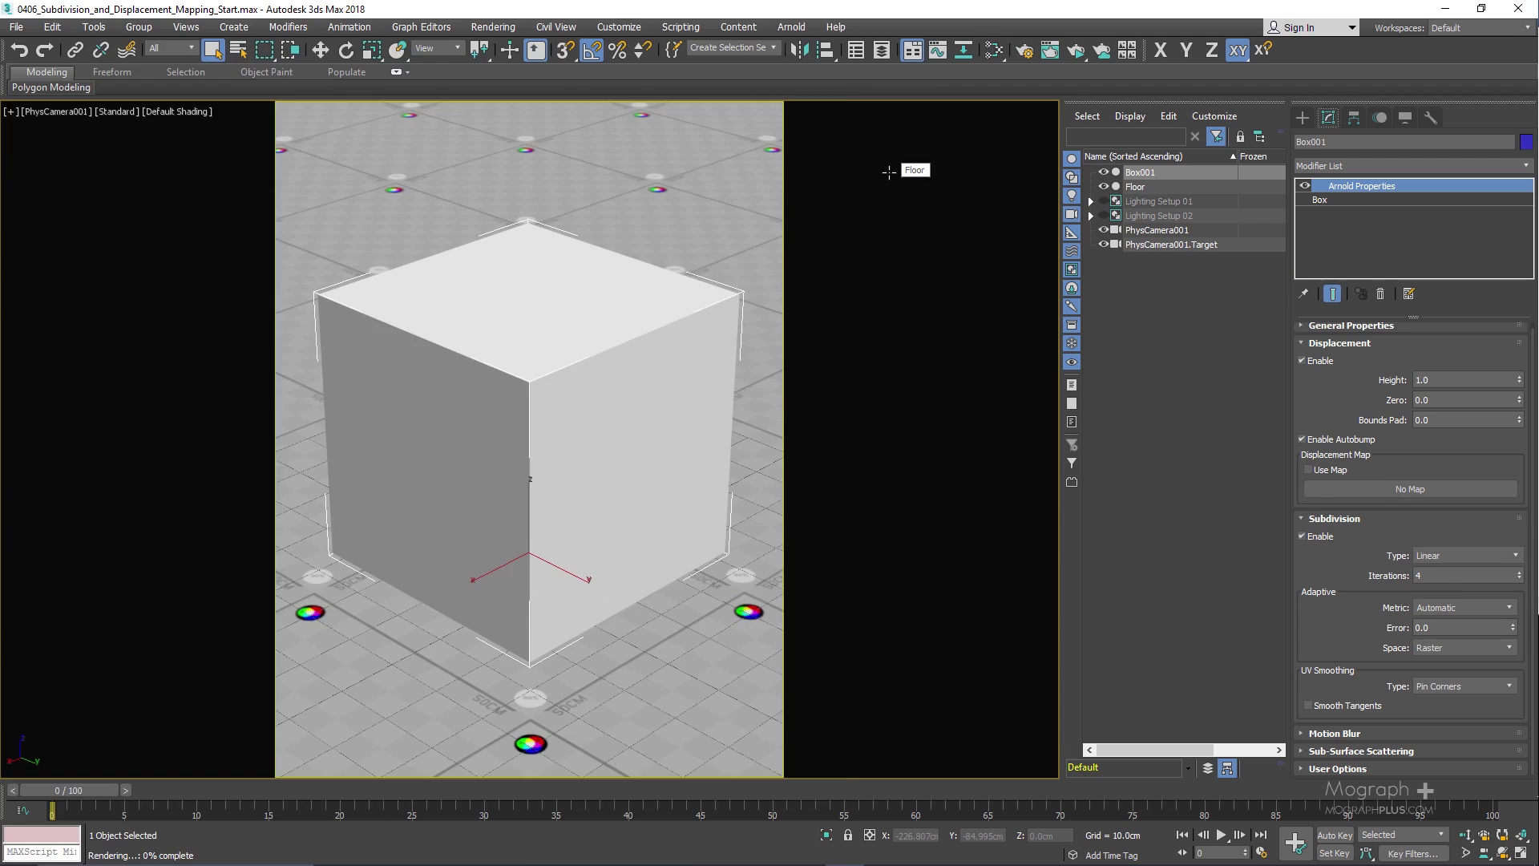
key("m")
middle_click_drag(286, 203, 241, 144)
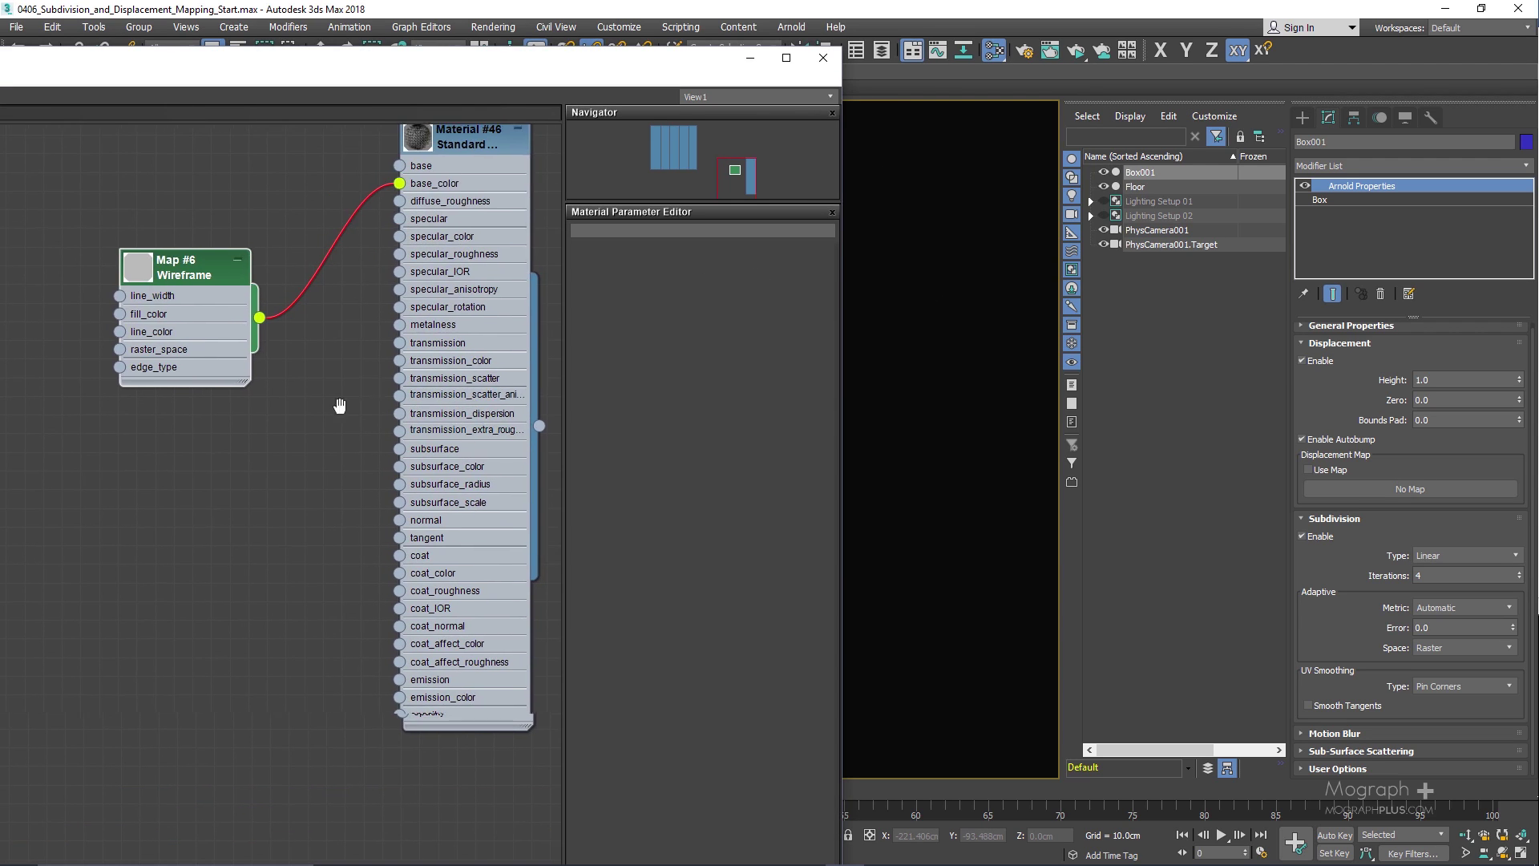
middle_click_drag(350, 395, 142, 444)
left_click_drag(141, 444, 118, 320)
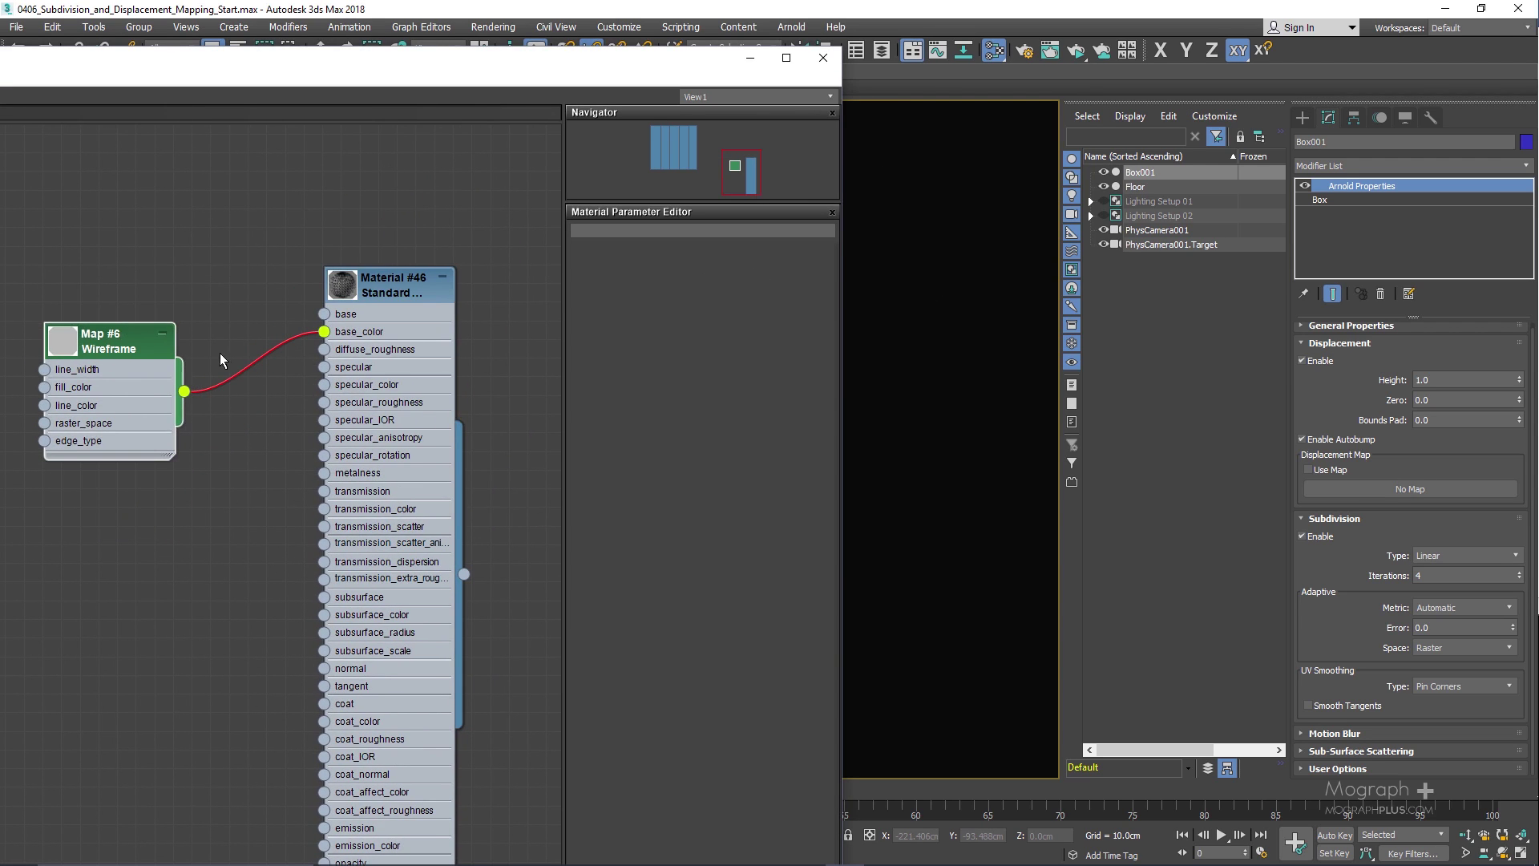
left_click(252, 362)
key("Delete")
Step: Add an Arnold Image texture map beside the Standard material and show its parameters
middle_click_drag(235, 324, 289, 224)
left_click_drag(144, 301, 131, 253)
middle_click_drag(239, 407, 4, 434)
right_click(353, 244)
mouse_move(445, 276)
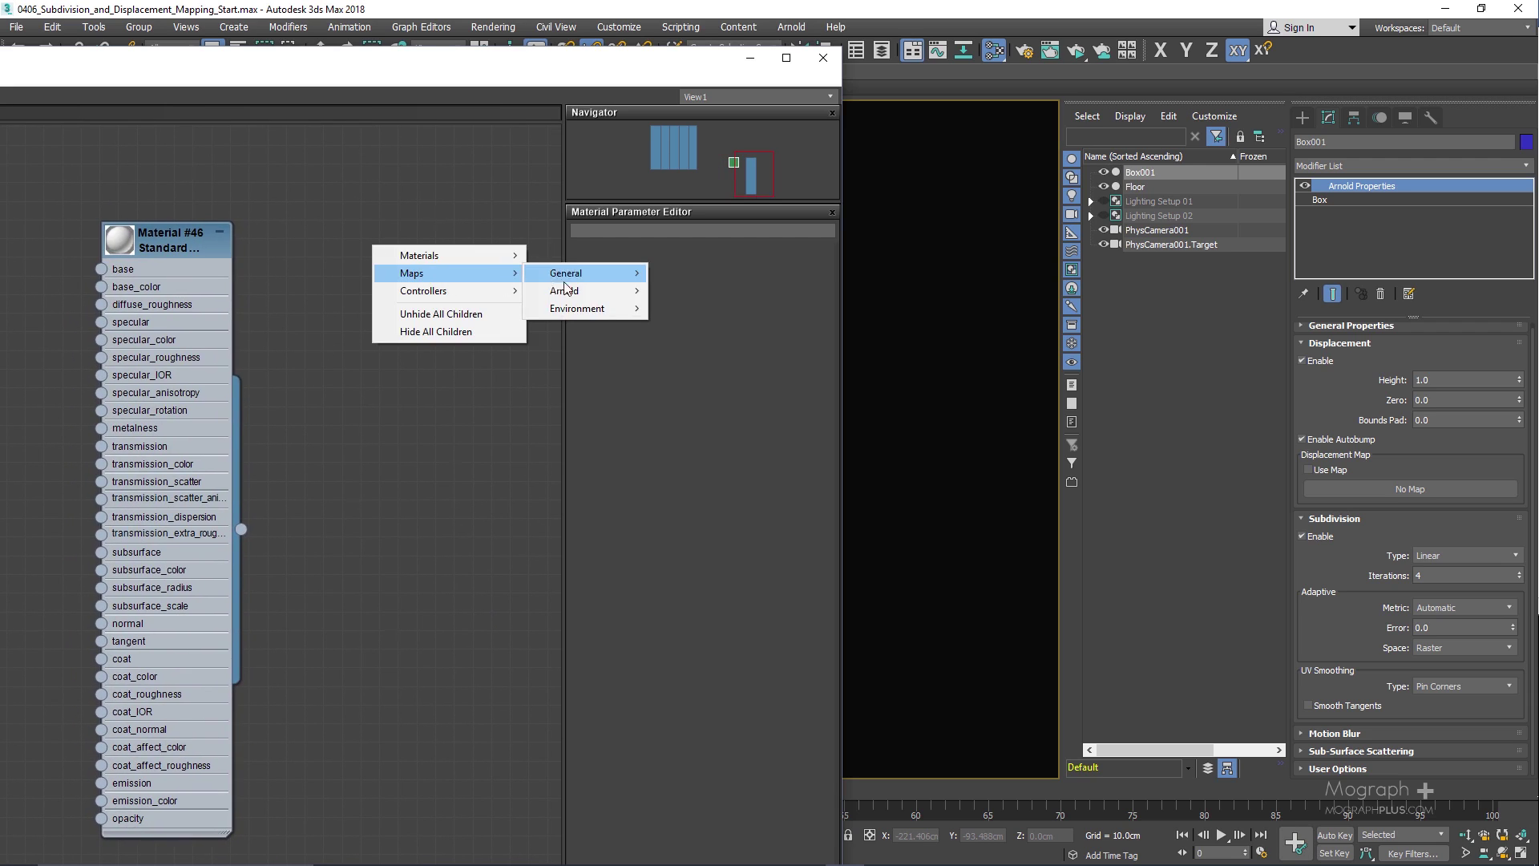
mouse_move(601, 274)
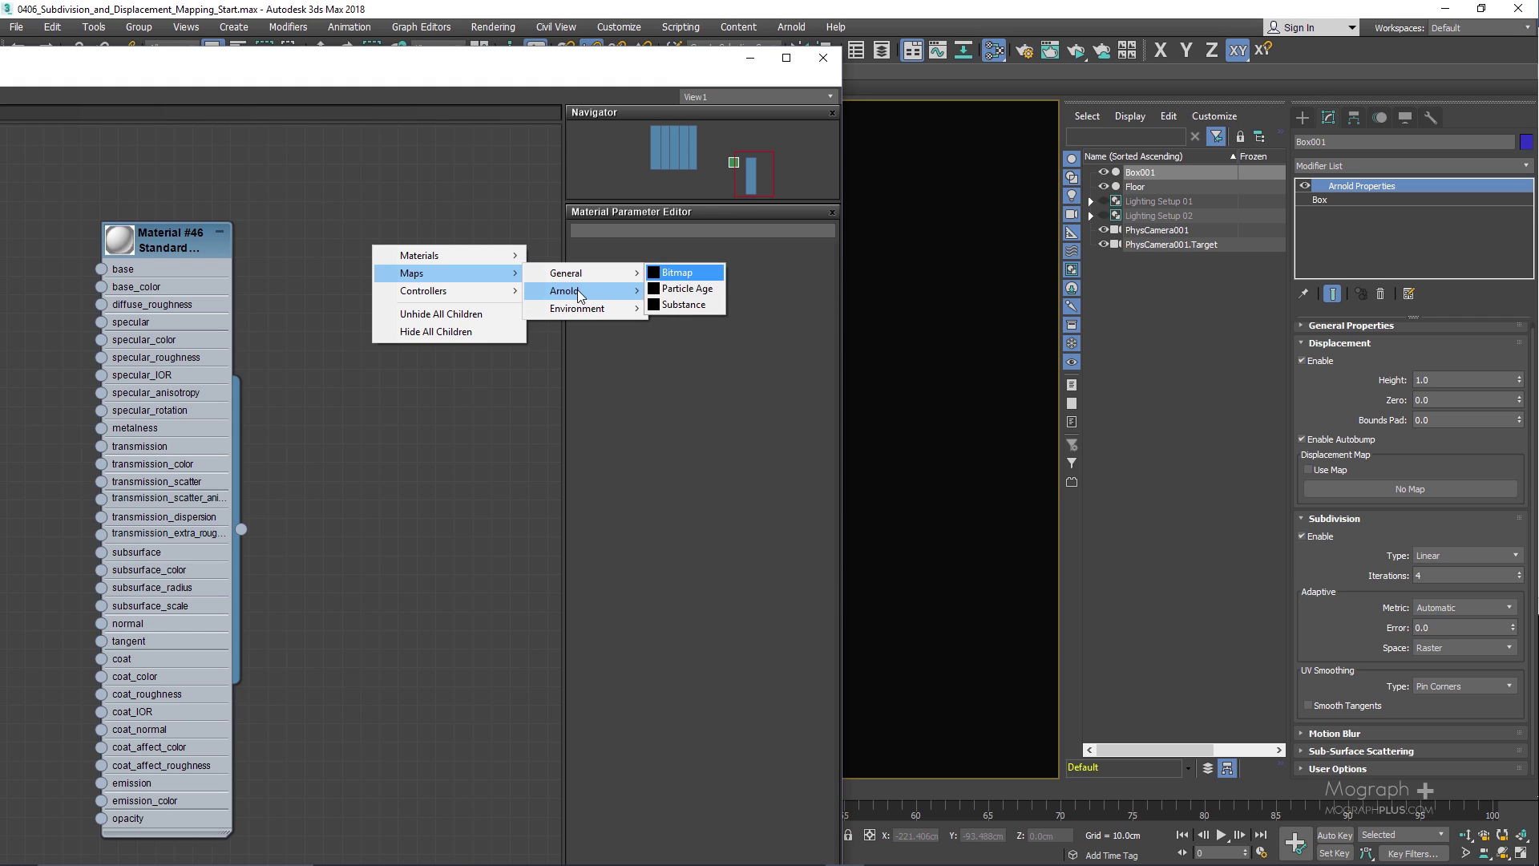
mouse_move(711, 473)
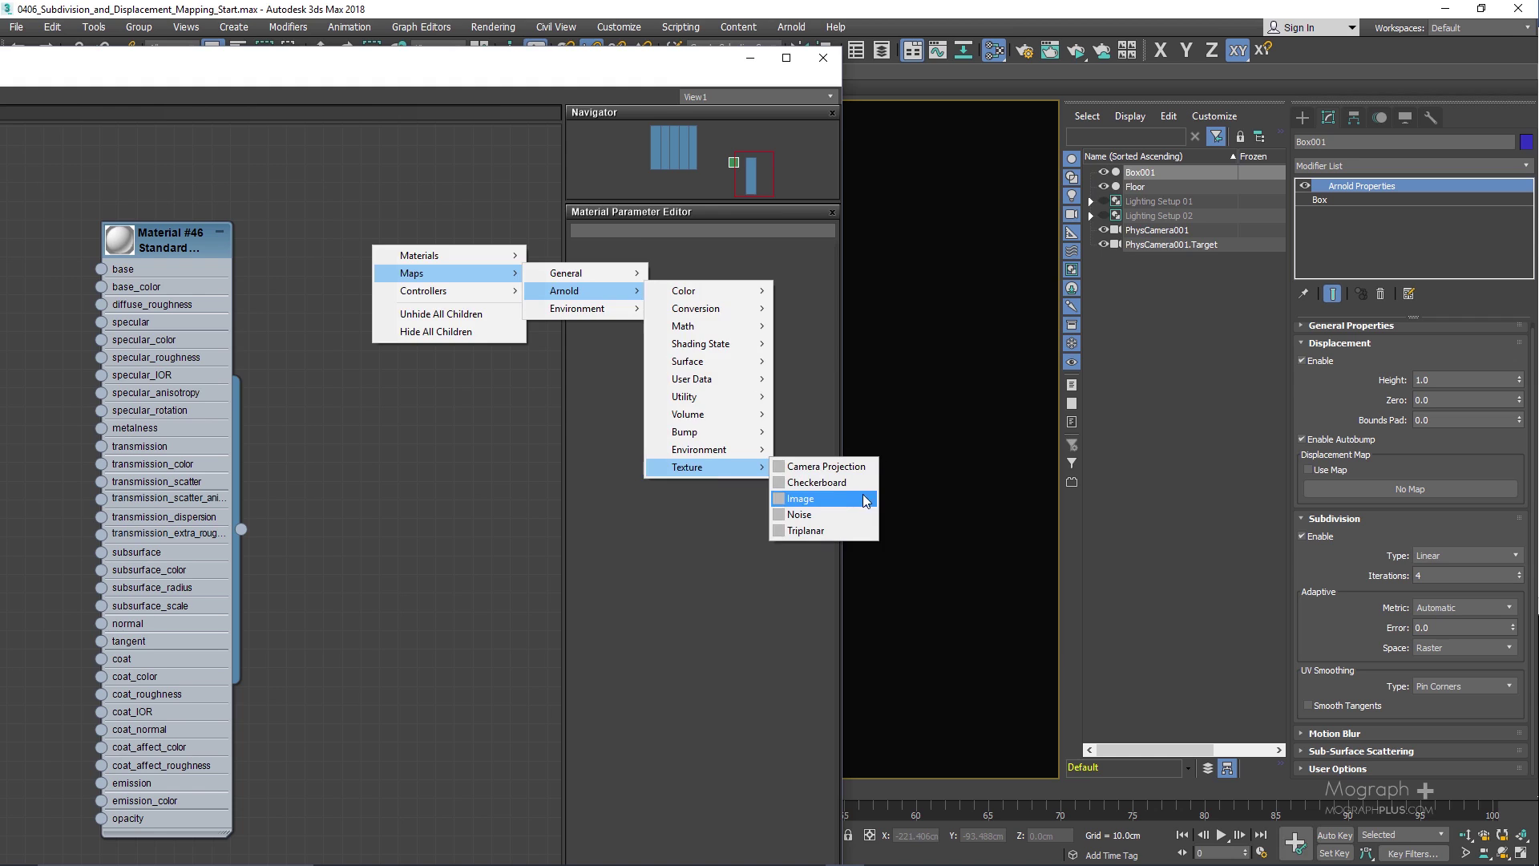
left_click(810, 501)
double_click(359, 236)
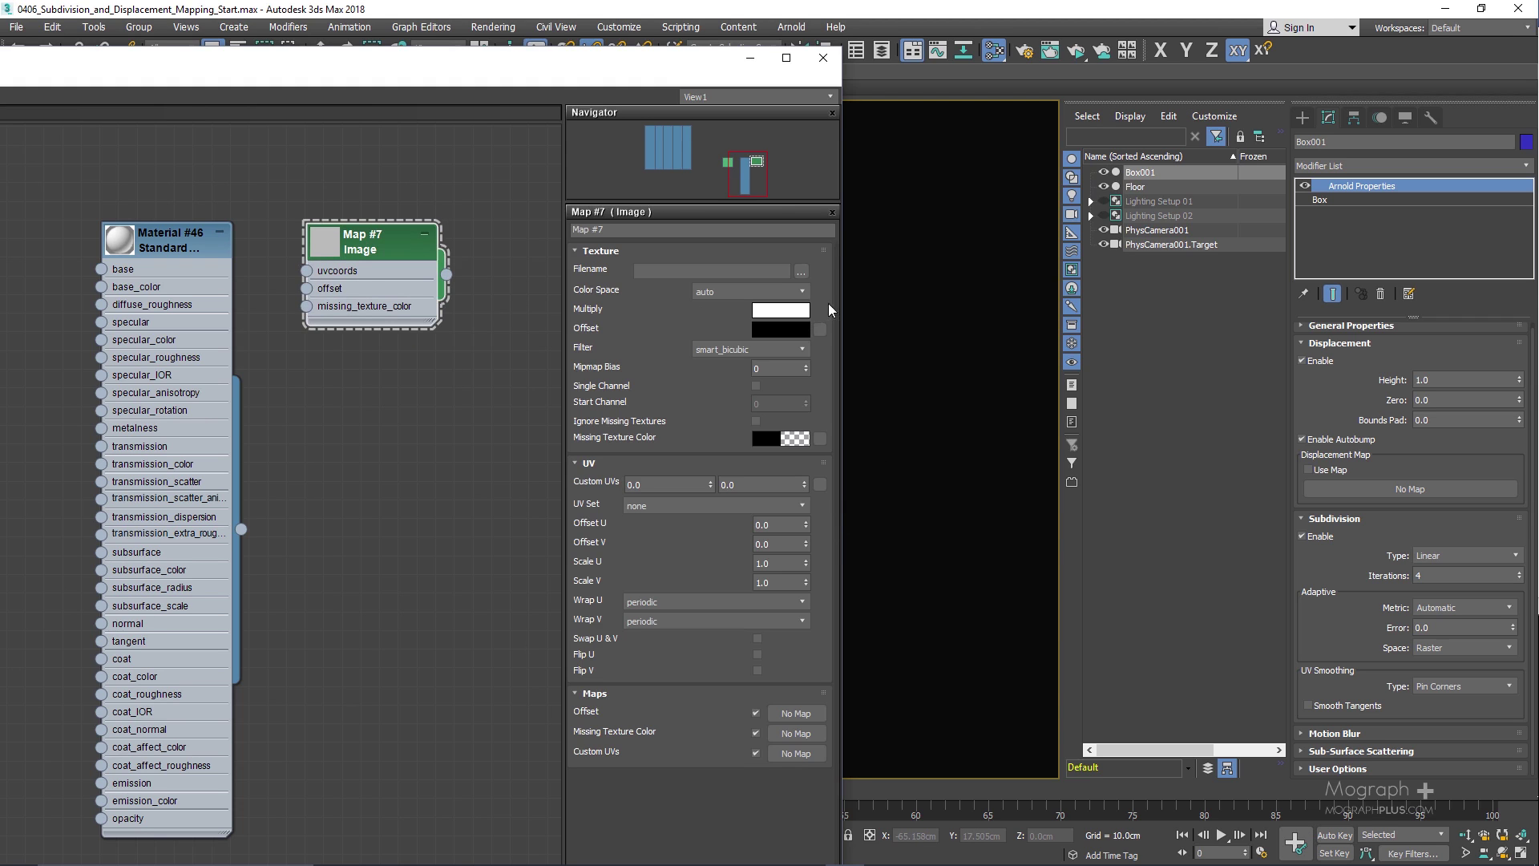
Step: Load disp32_depth.tif from the project's images folder into the Image map
left_click(801, 272)
scroll(389, 350, "down", 3)
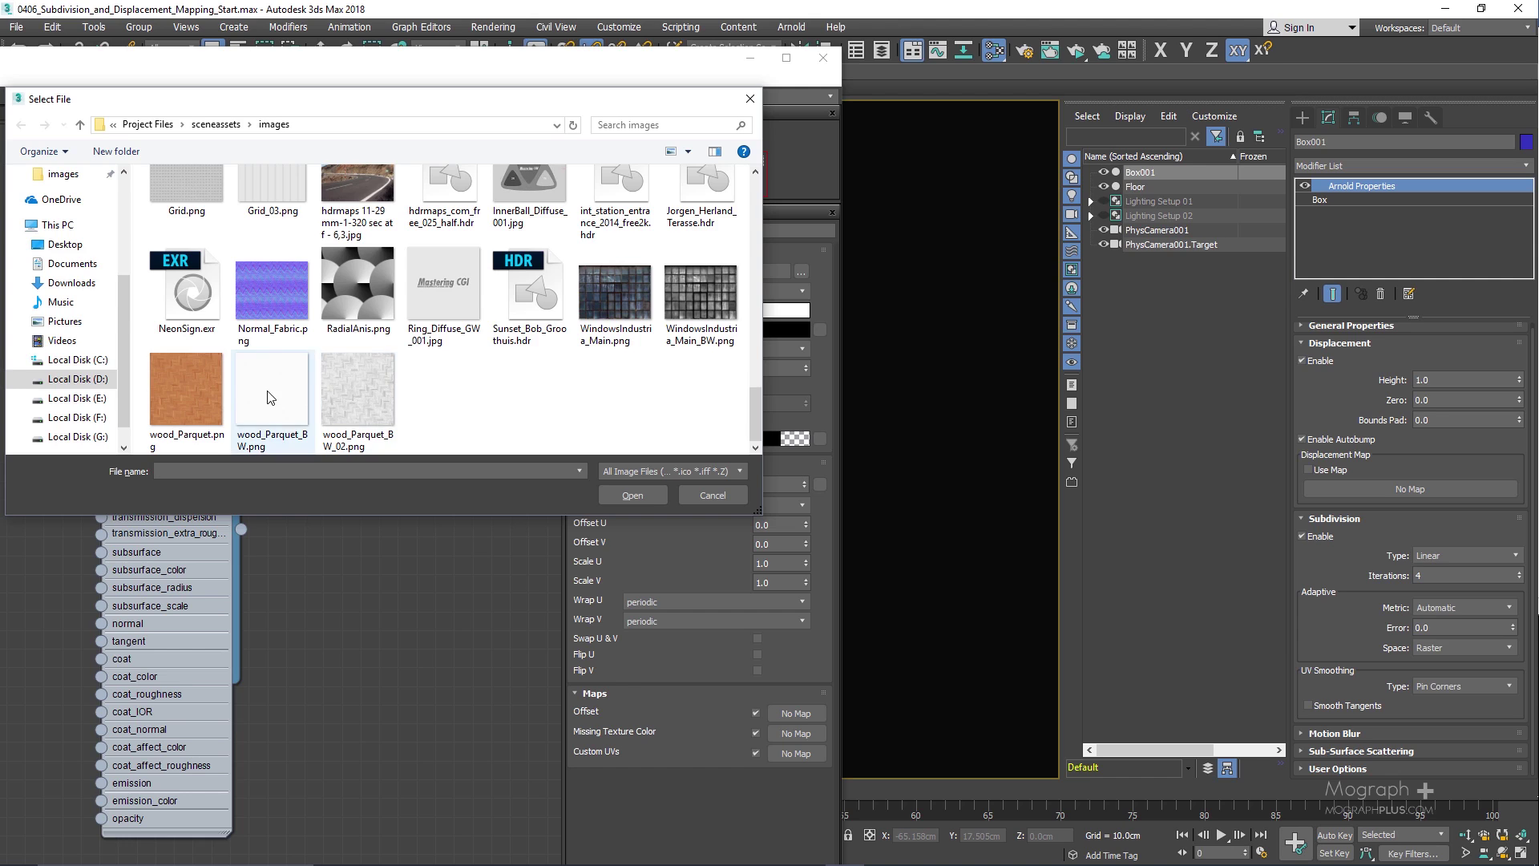
scroll(272, 329, "up", 1)
scroll(271, 325, "up", 6)
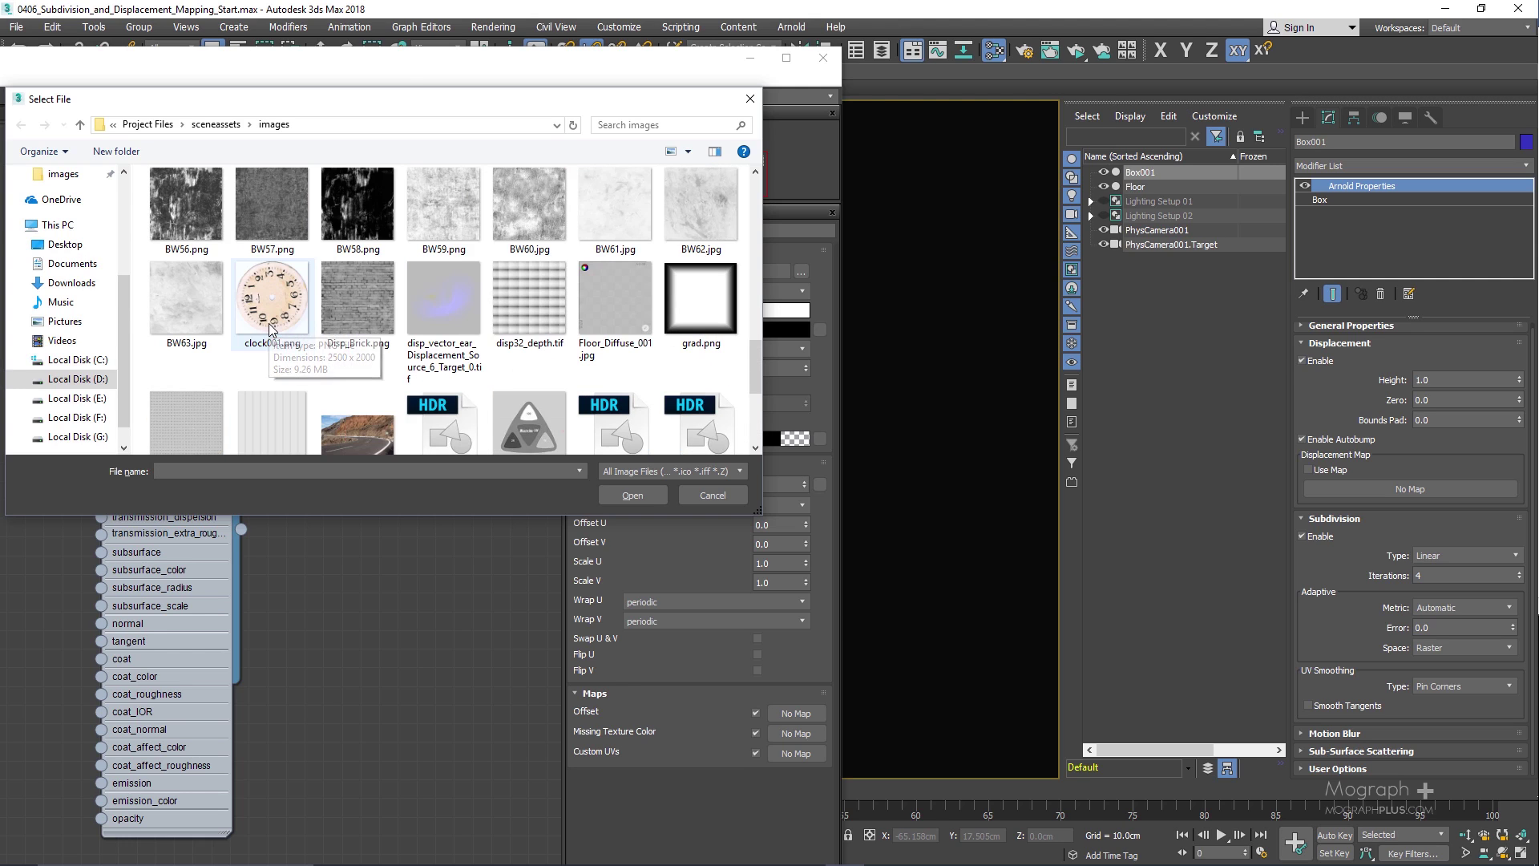
double_click(524, 291)
Step: Assign the Image map as an instance to the box's displacement map and restart the ActiveShade render
left_click_drag(377, 248, 1354, 486)
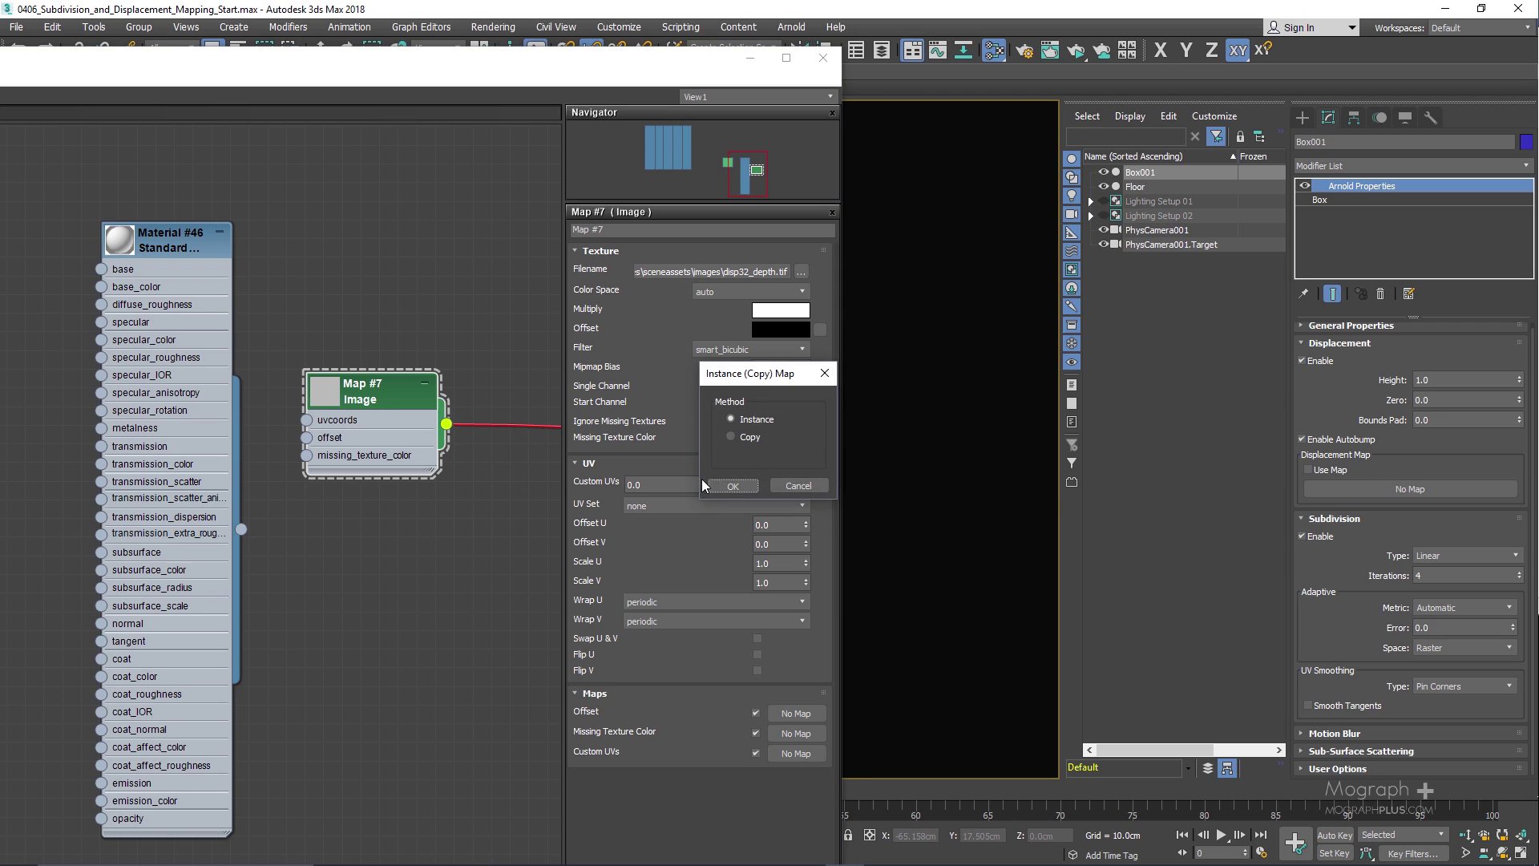
left_click(721, 485)
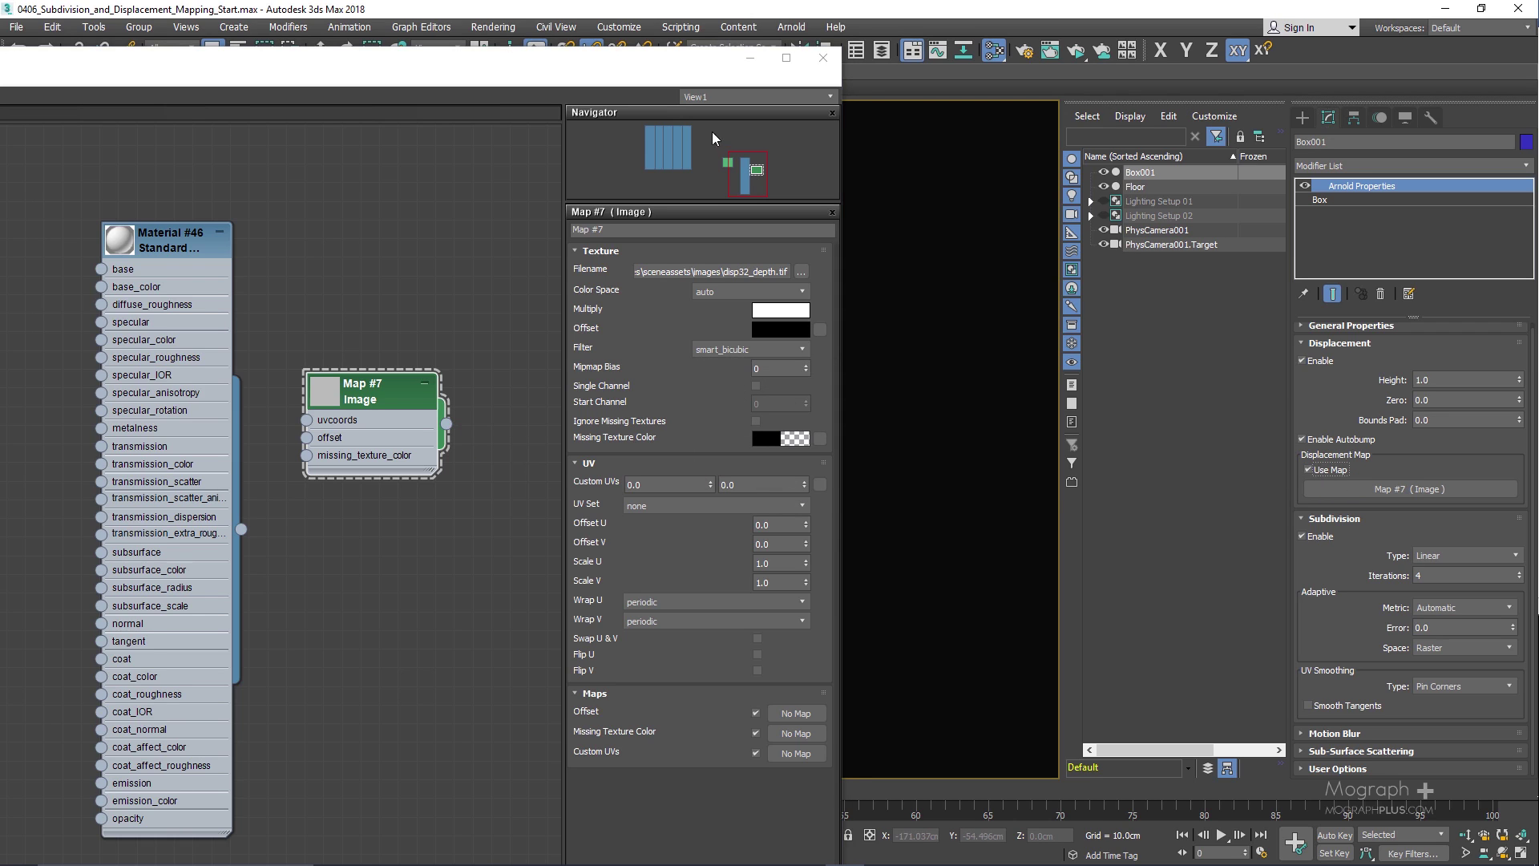
left_click_drag(665, 68, 396, 85)
left_click_drag(125, 396, 142, 282)
key("shift+q")
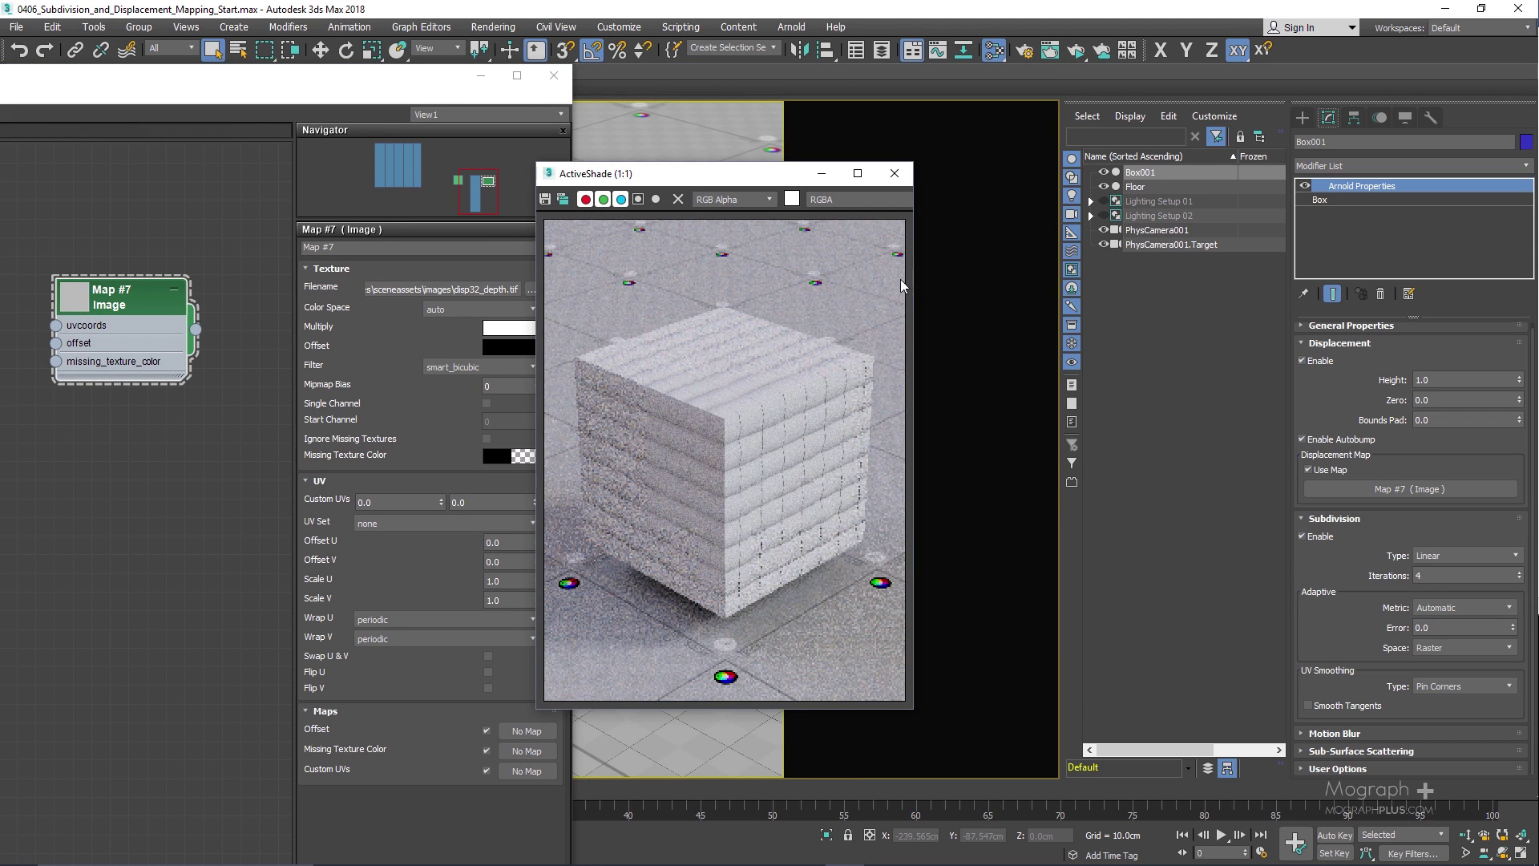
Step: Set the displacement Bounds Pad to 1, try a Height of 0, and set the final Height to 3
left_click(1445, 420)
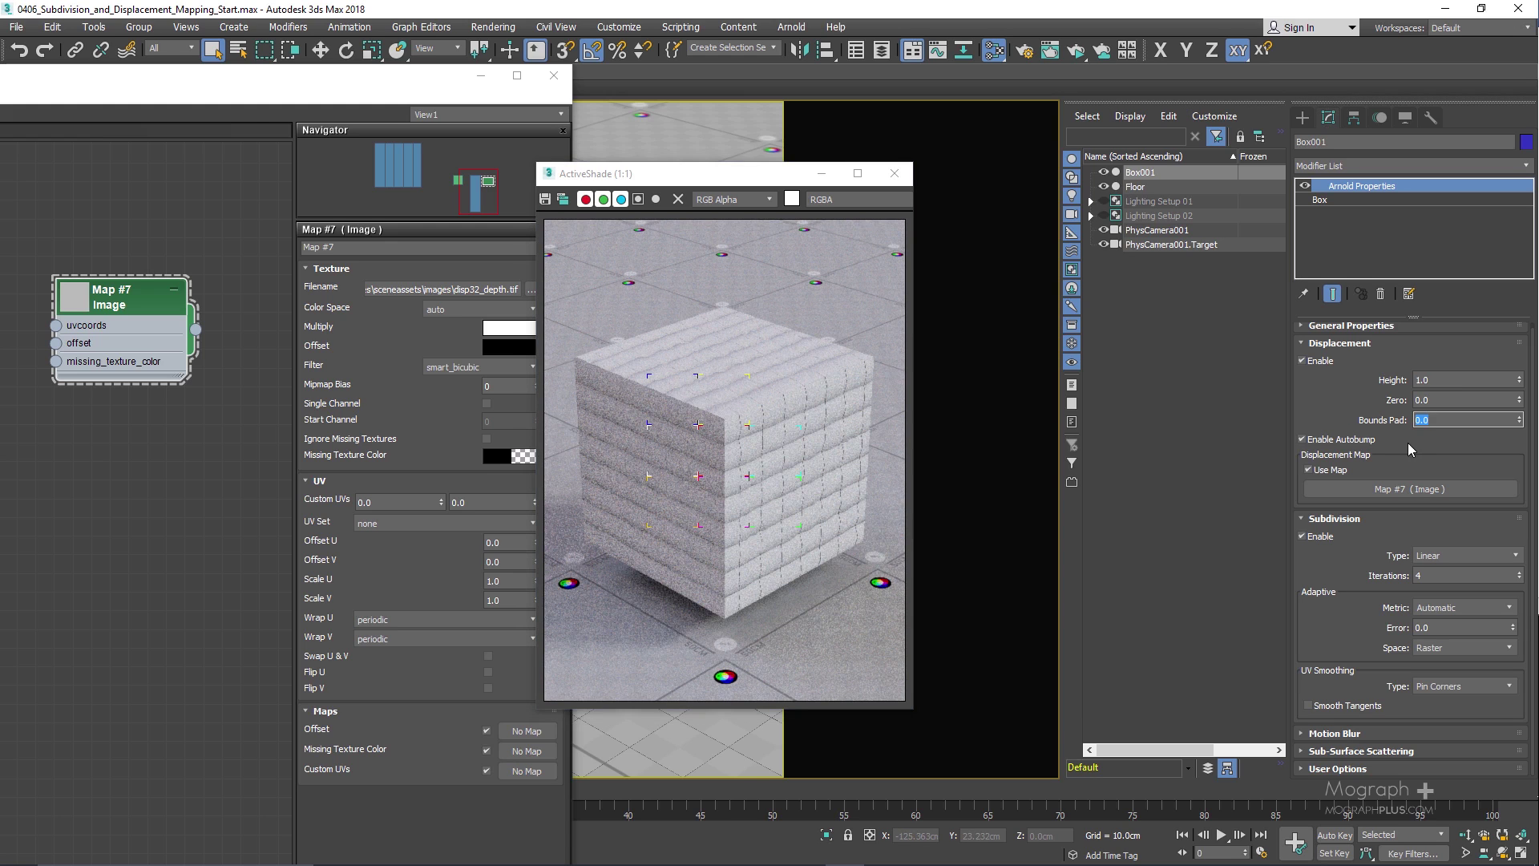
type("1")
key("Tab")
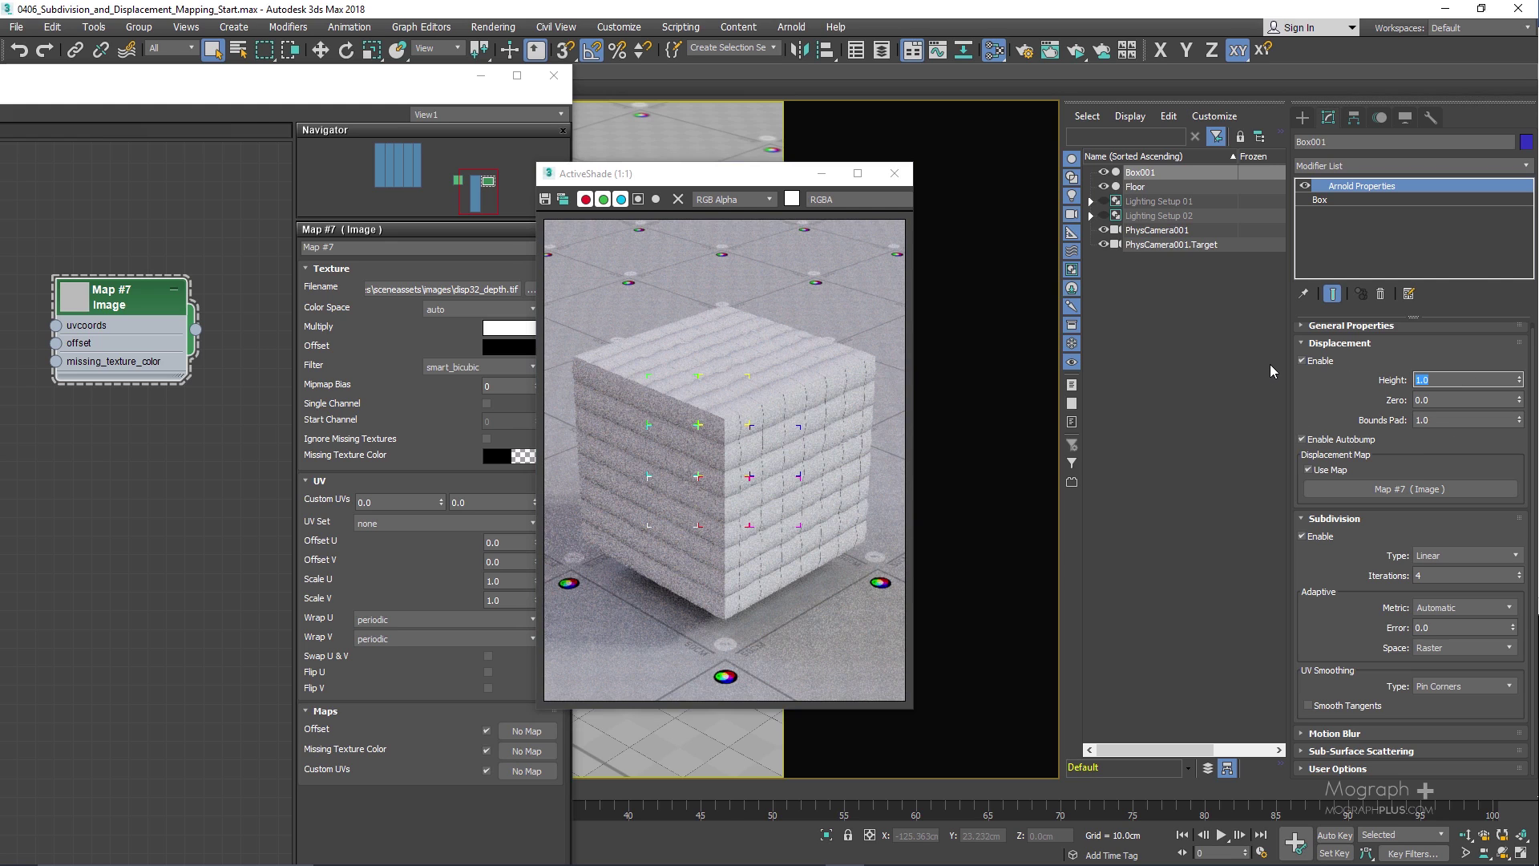
type("0")
key("Return")
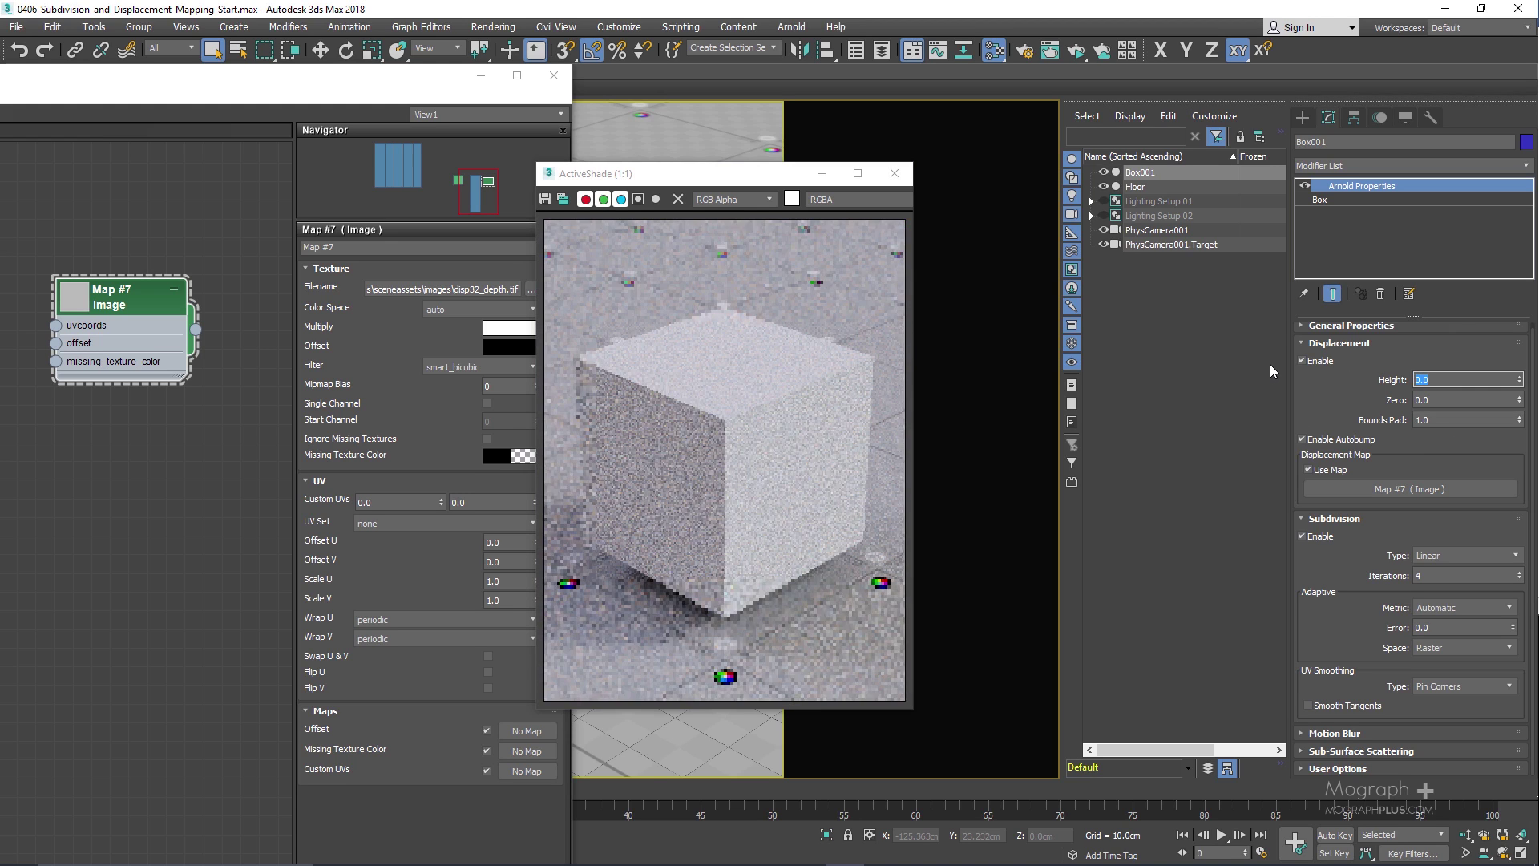
type("3")
key("Return")
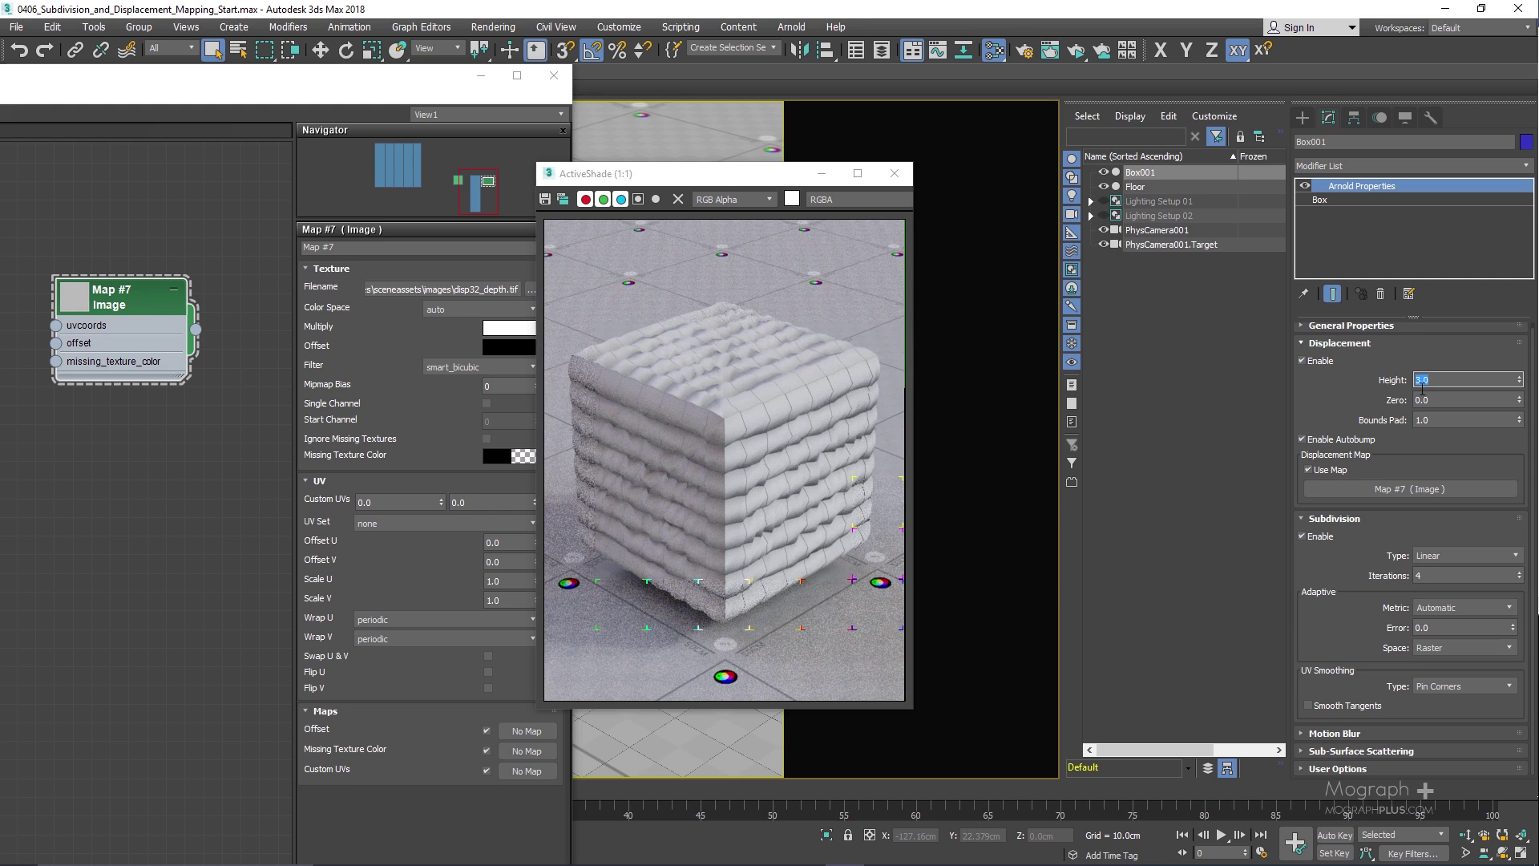
Step: Raise the box's Linear subdivision iterations to 5 and finally to 6 for finer displacement detail
left_click(1363, 488)
left_click(1426, 575)
type("3")
key("Return")
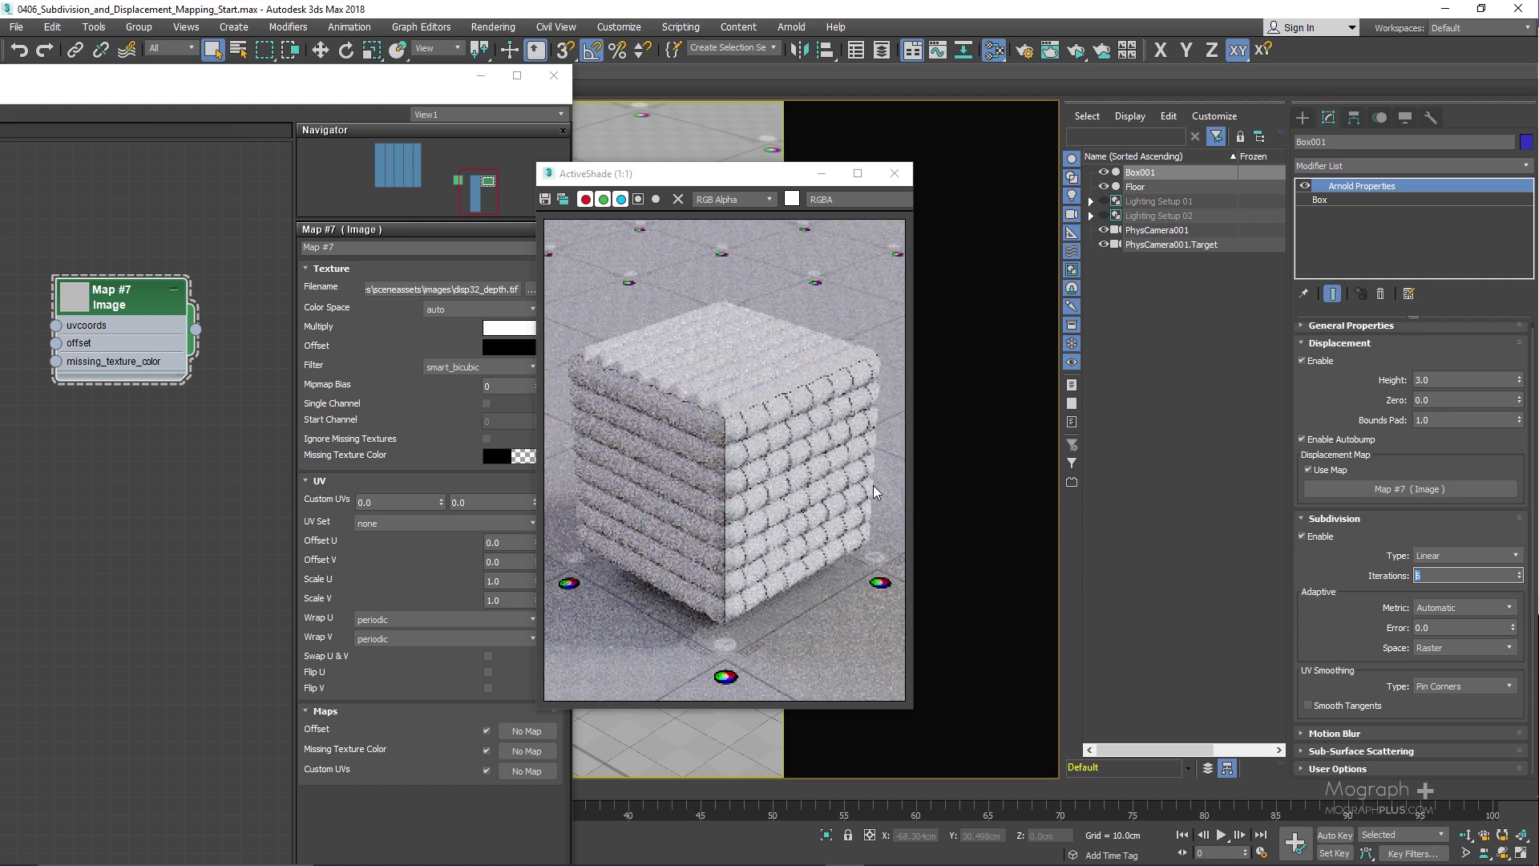
type("6")
key("Return")
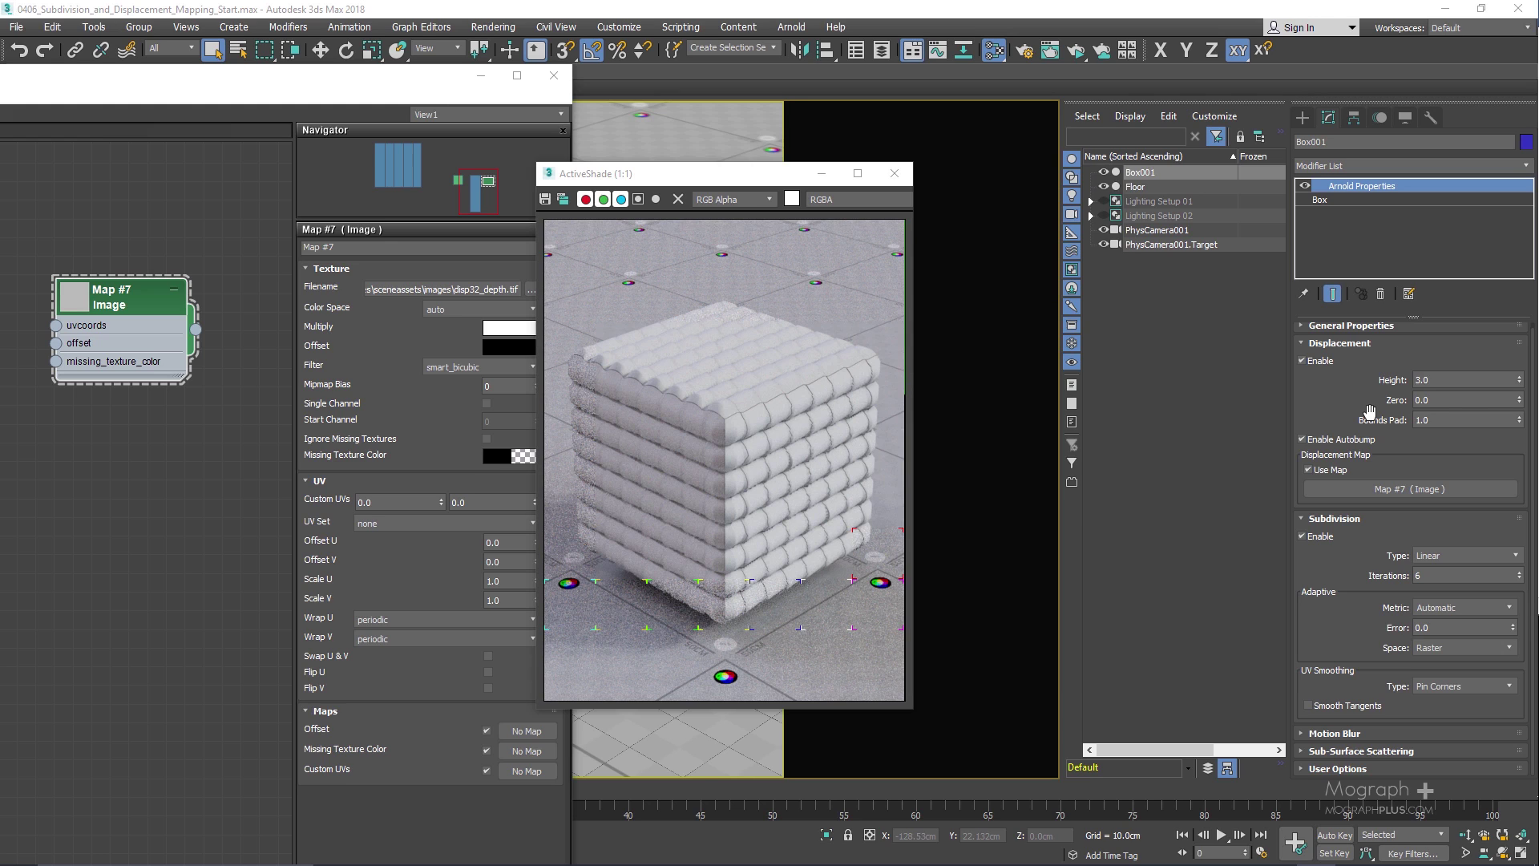
Step: Try a Bounds Pad of 0 and examine the displaced box's edges up close in the render
double_click(1450, 421)
type("0")
key("Return")
key("Tab")
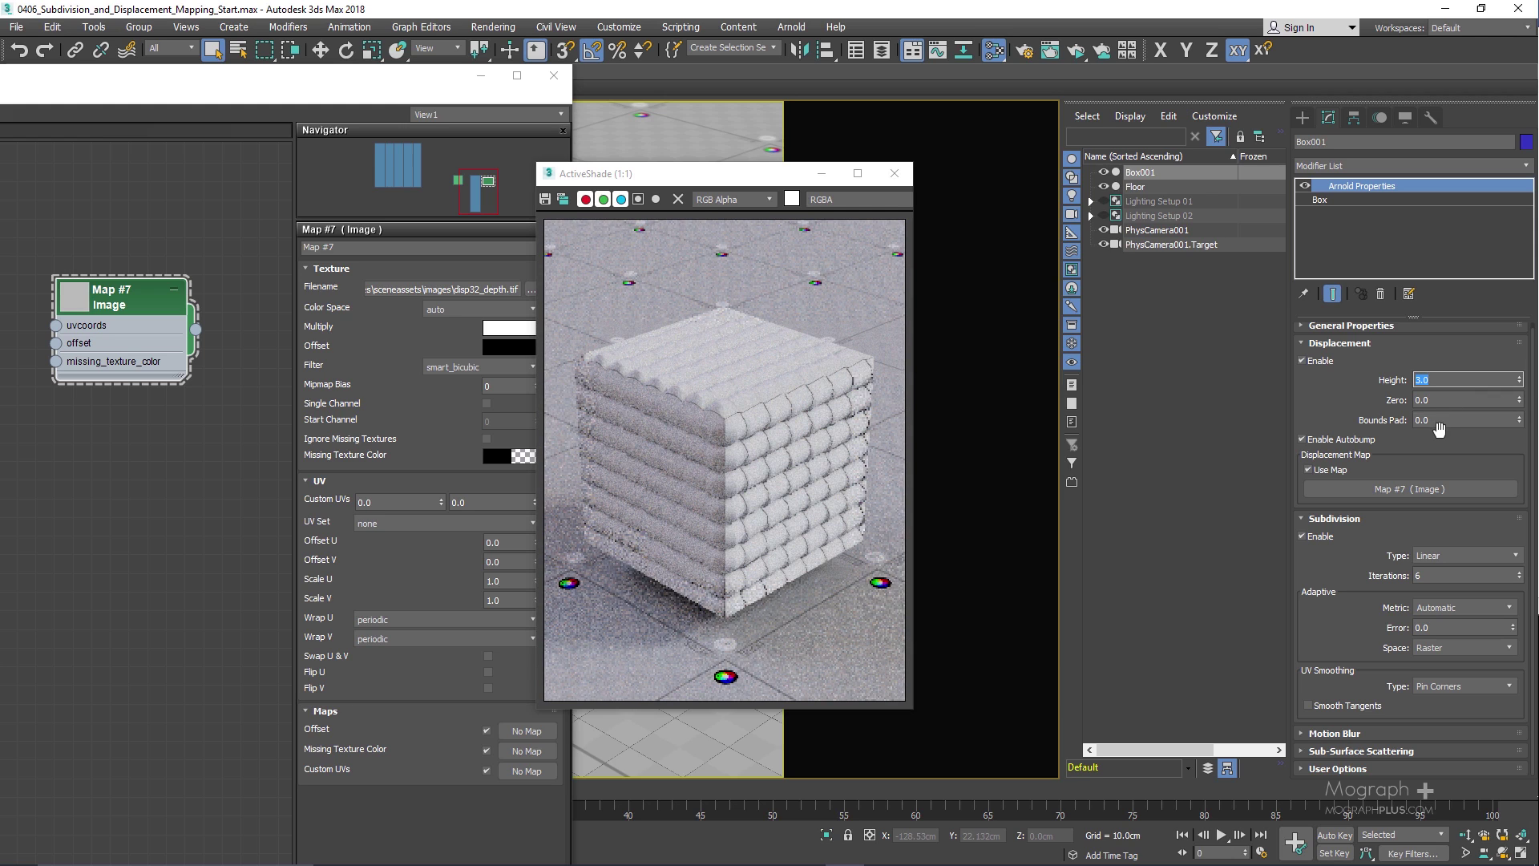
left_click(1444, 421)
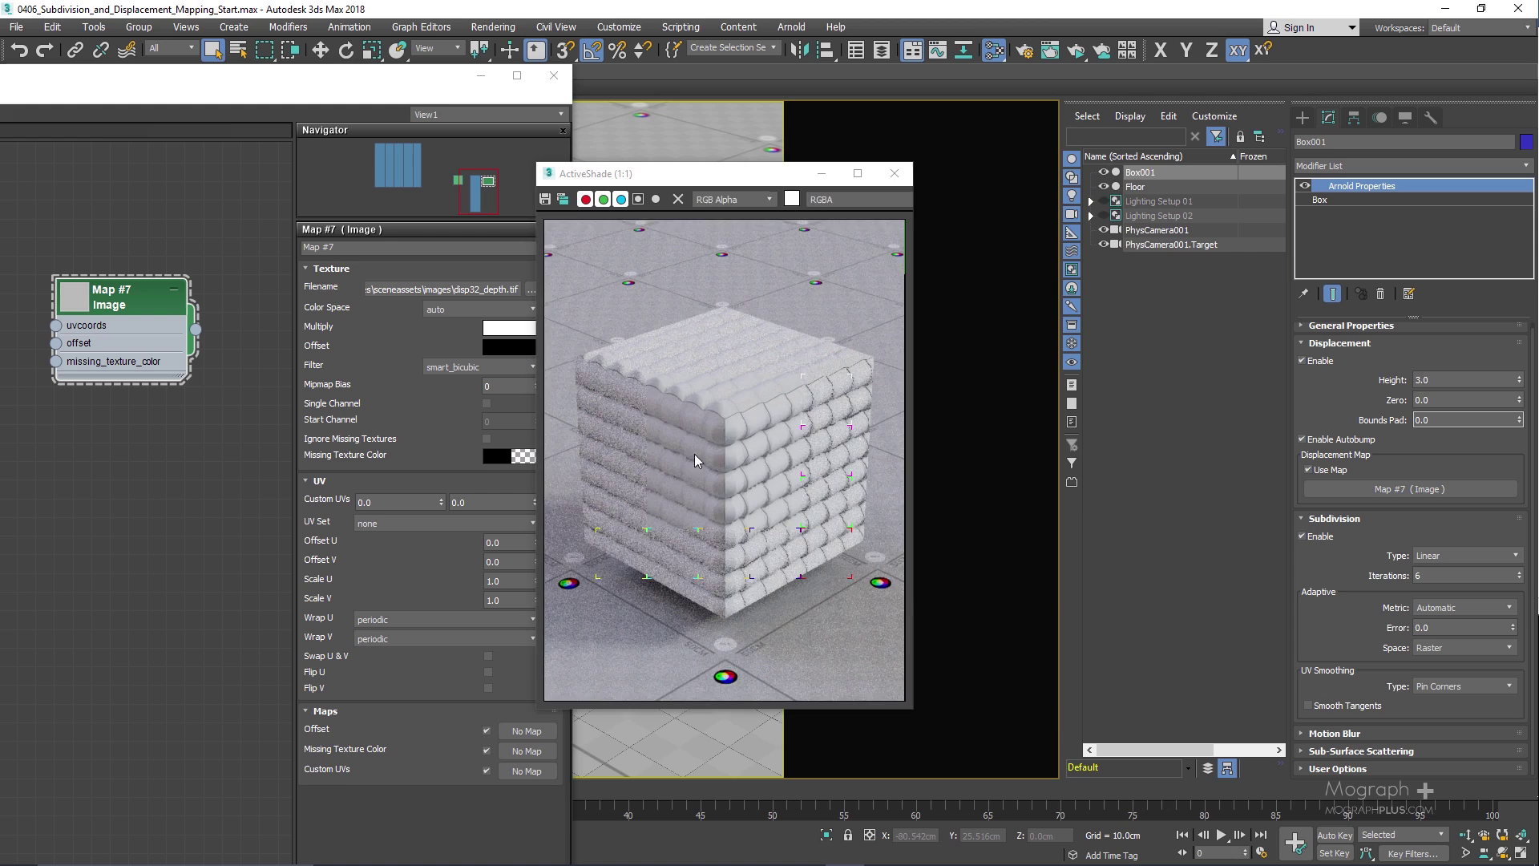
scroll(710, 433, "up", 1)
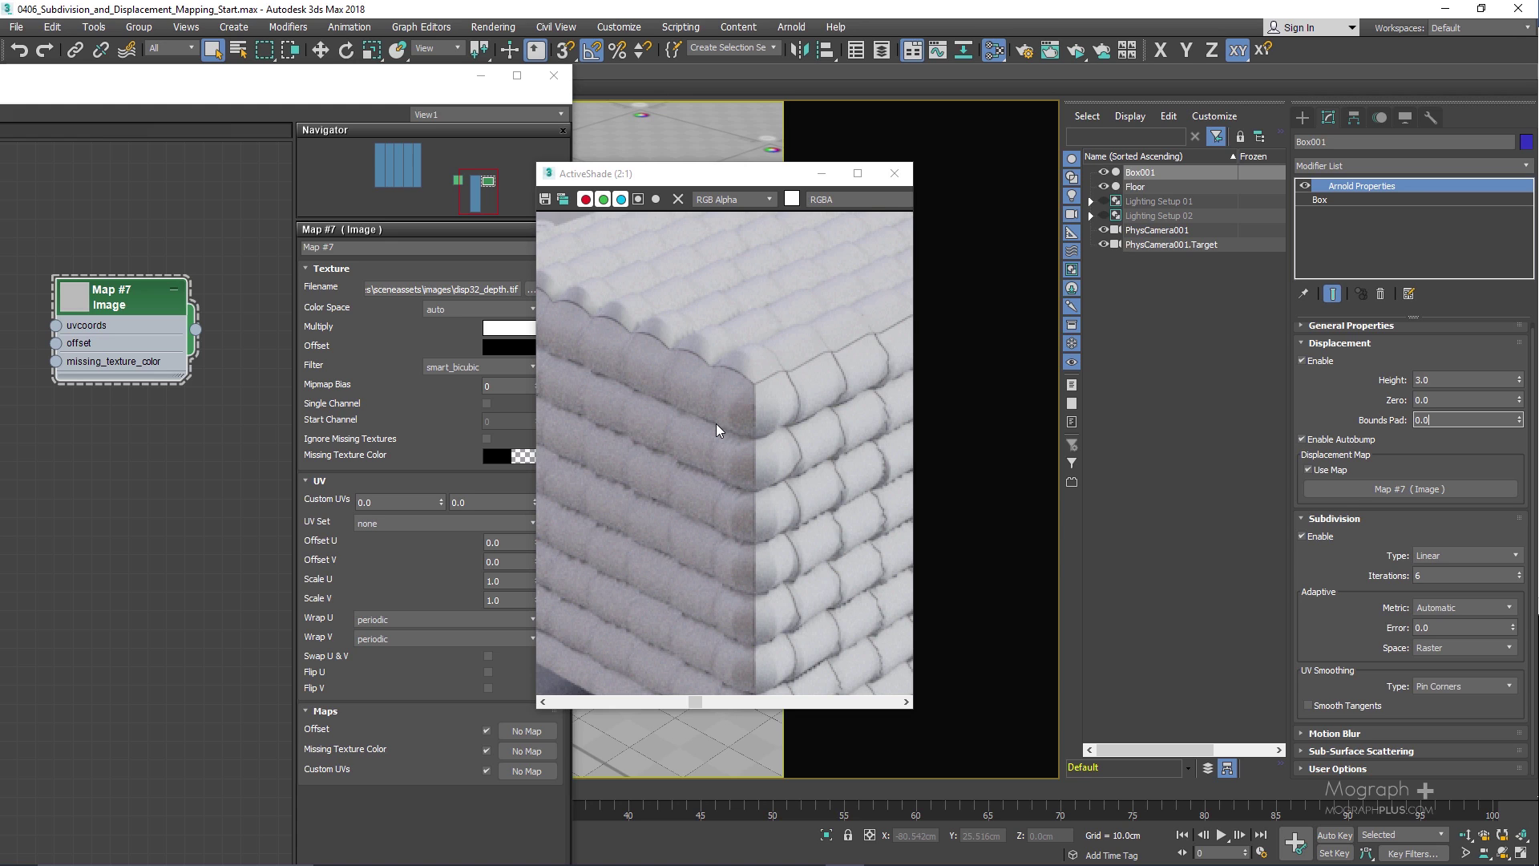
Step: Set the displacement Bounds Pad back to 1 and view the whole box in the render
double_click(1473, 420)
type("1")
key("Return")
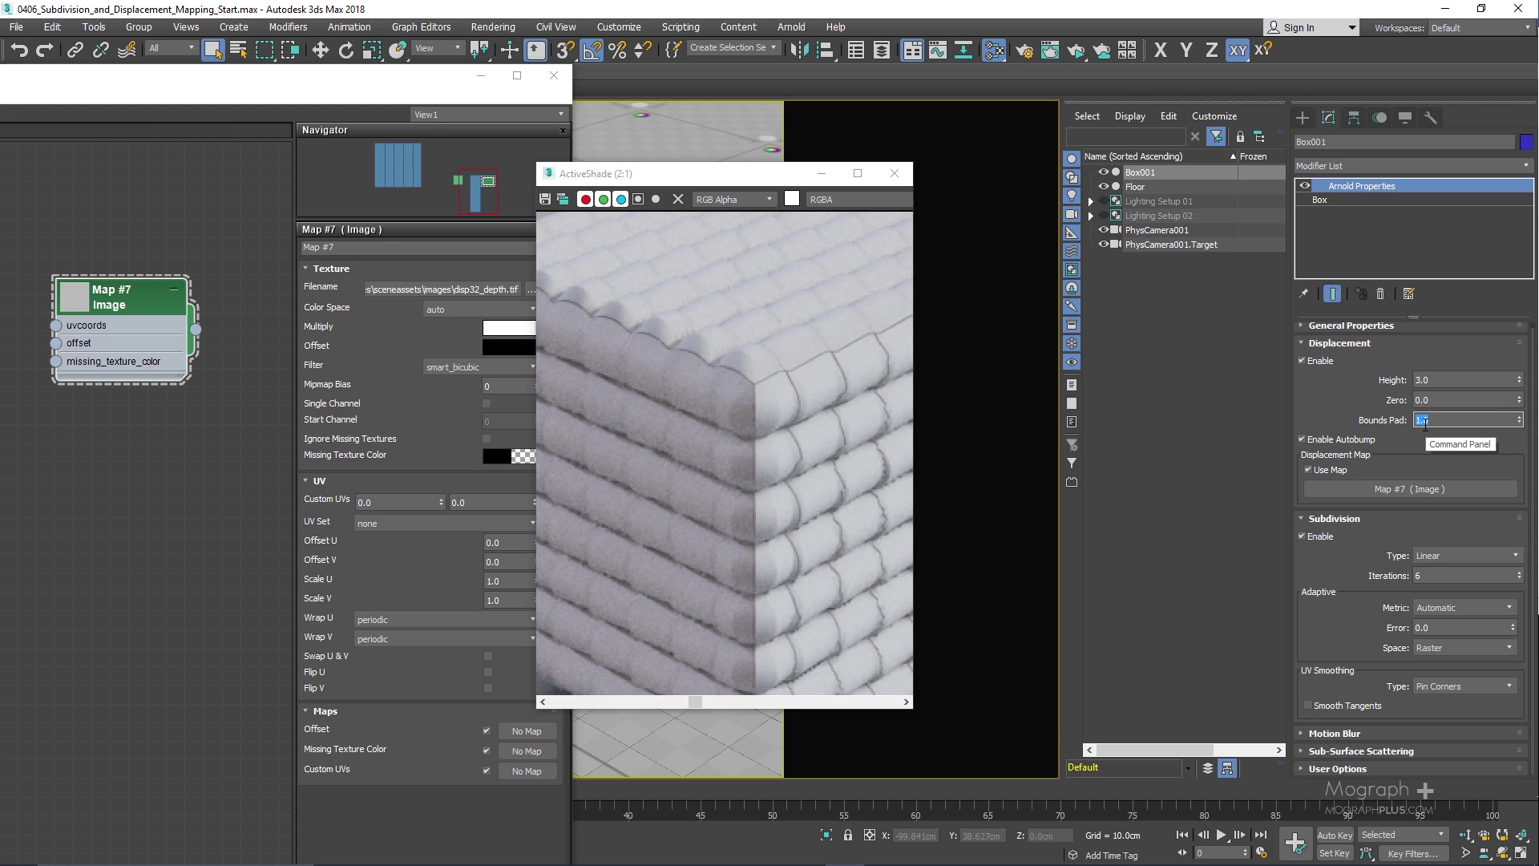
scroll(752, 444, "down", 1)
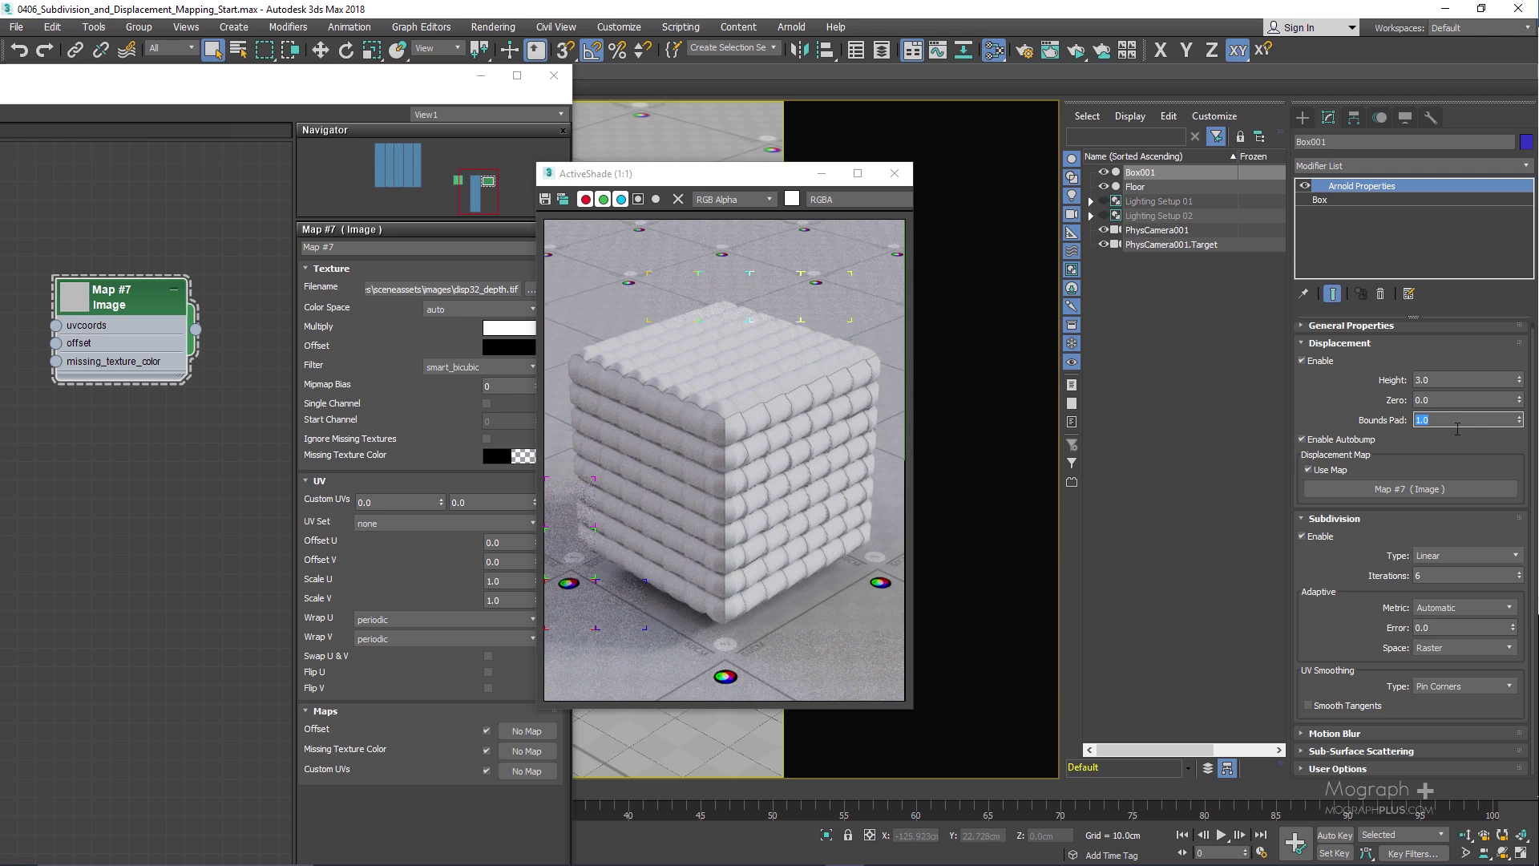
Step: Try a displacement Height of 6 with a Bounds Pad of 0 and examine the box's edges
double_click(1446, 381)
type("5")
key("Return")
type("6")
double_click(1422, 420)
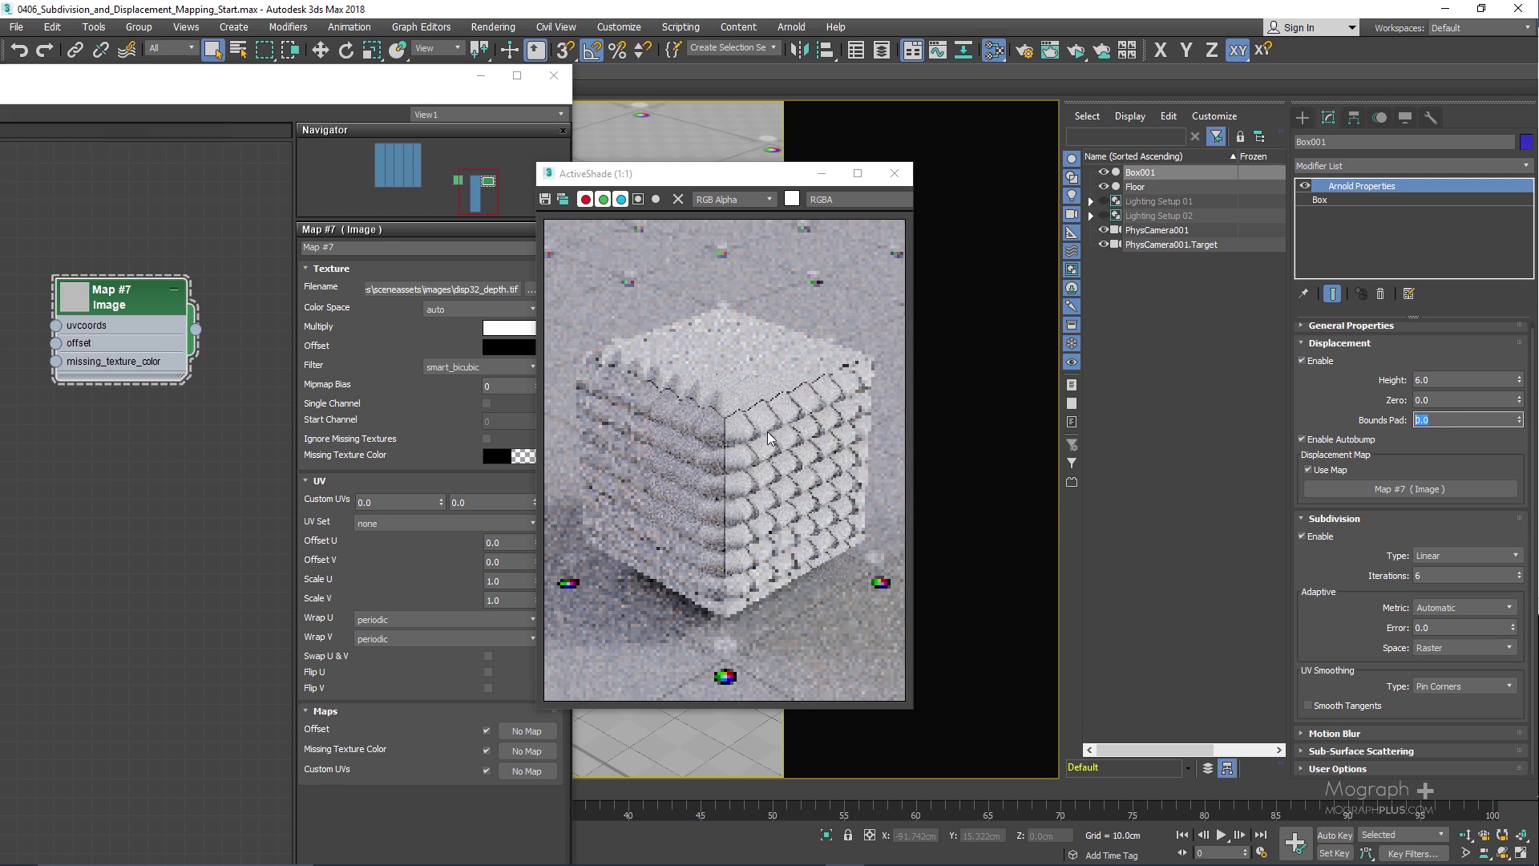
scroll(773, 377, "up", 1)
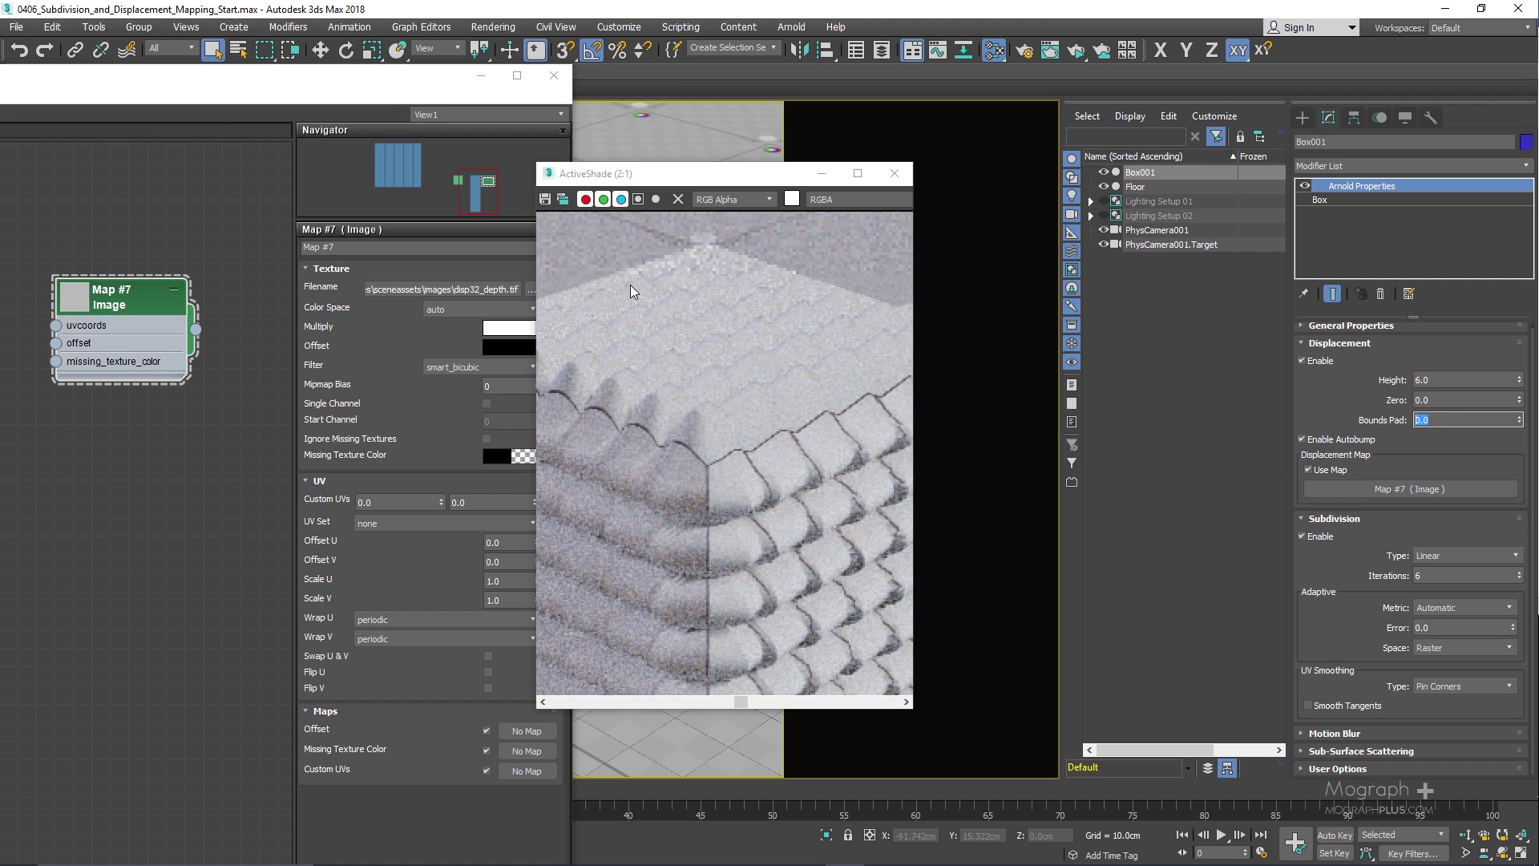
scroll(685, 289, "down", 1)
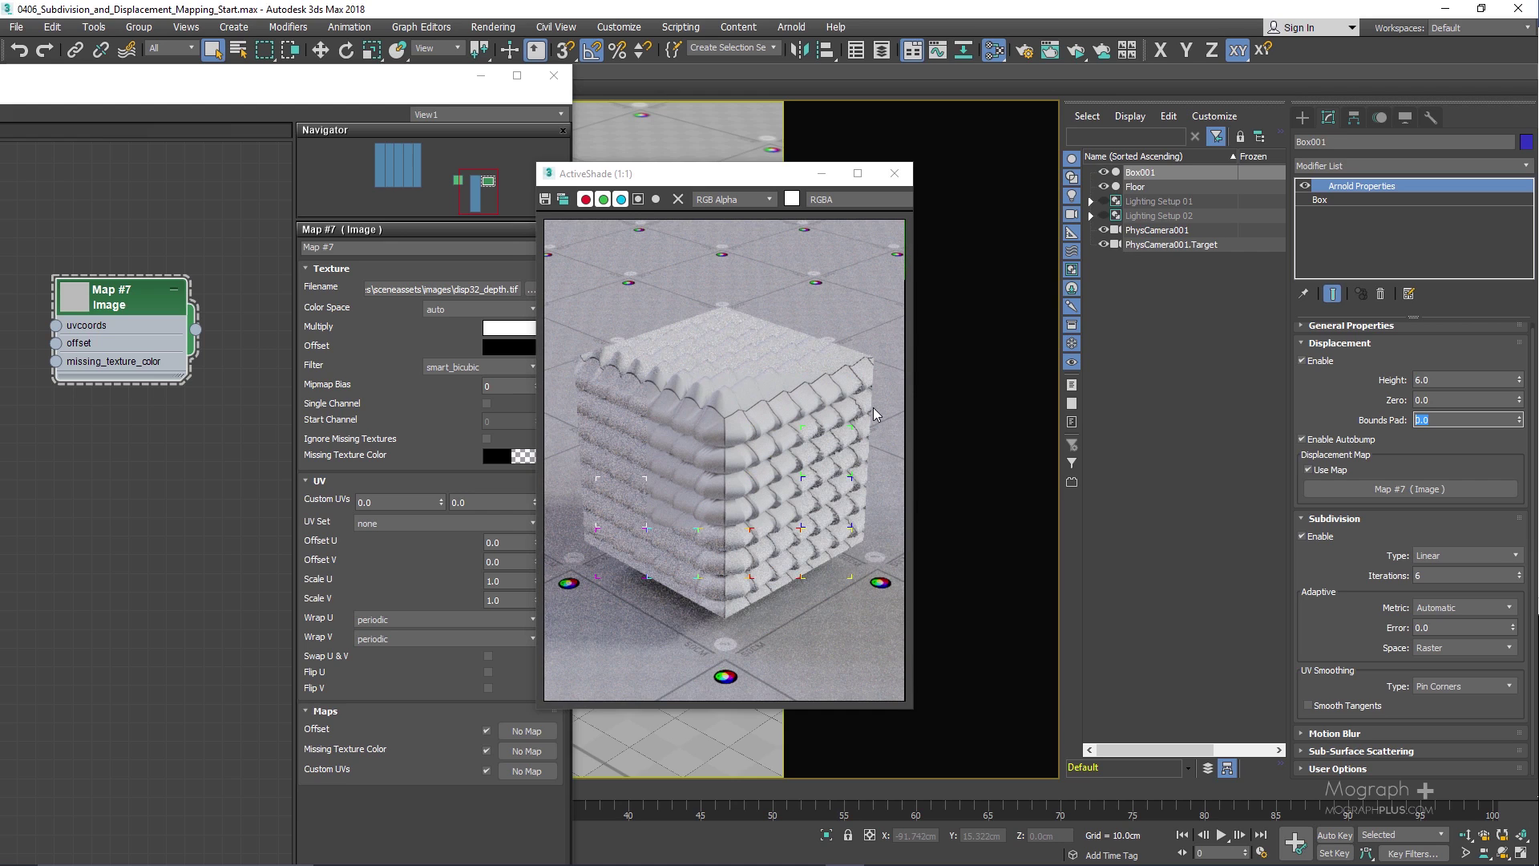
Step: Try Bounds Pad values of 1 and 2 with the displacement Height of 6
type("1")
key("Return")
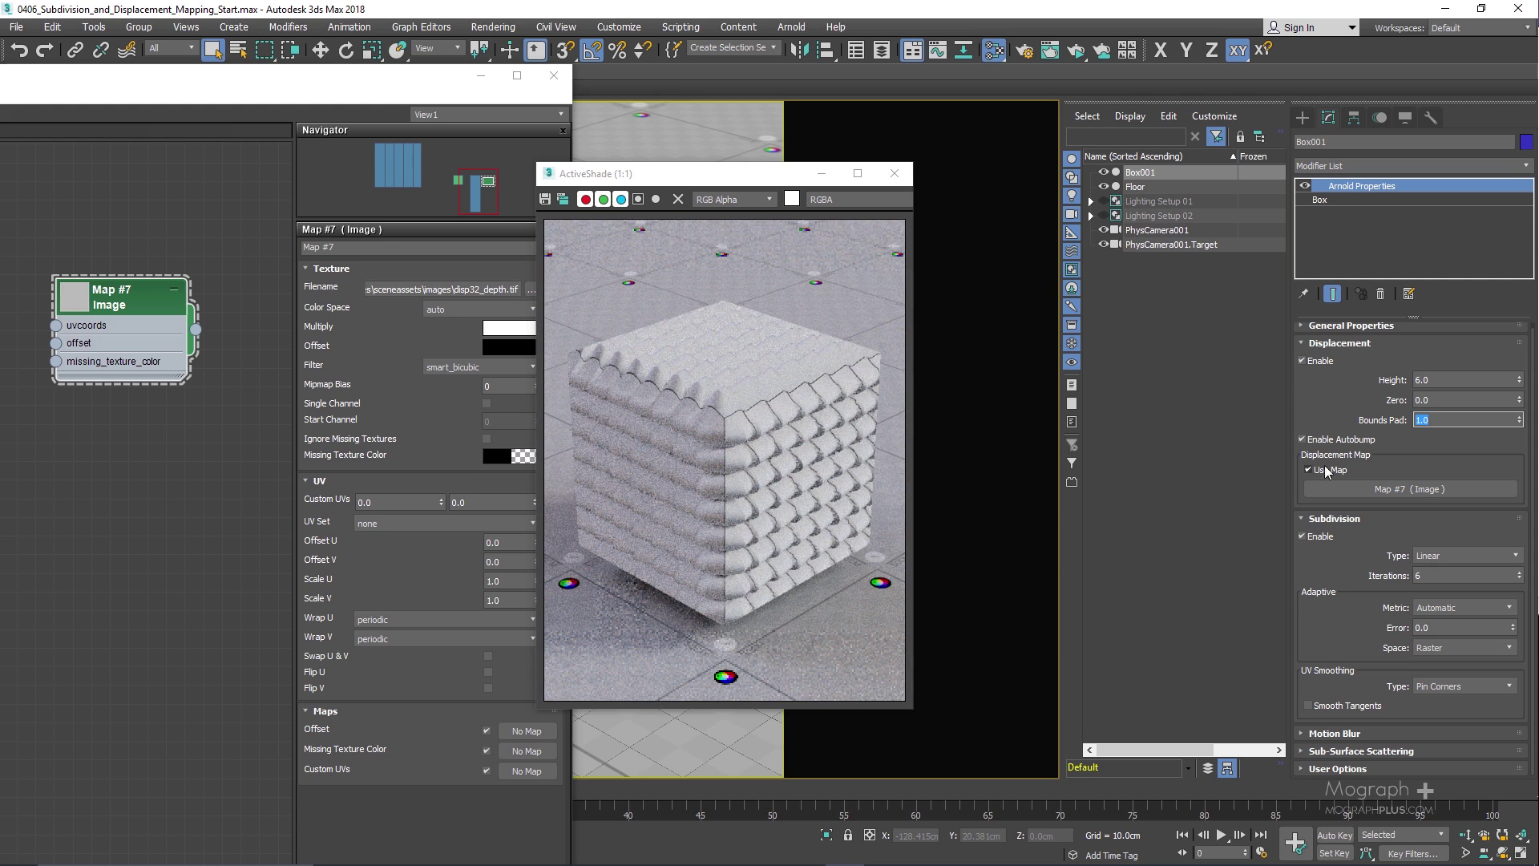
type("2")
key("Return")
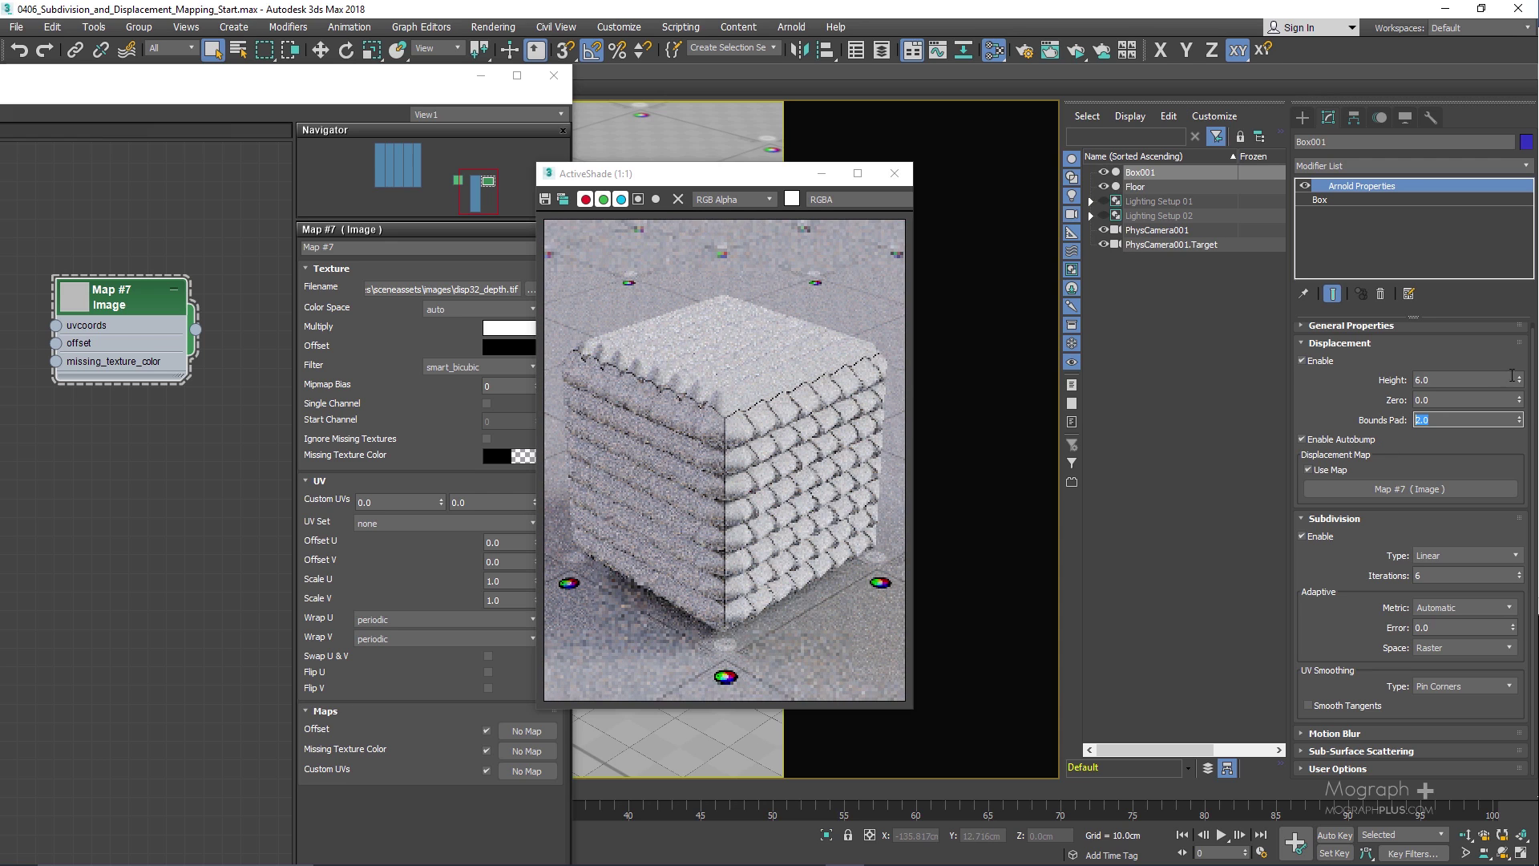
Step: Return the displacement Height to 3 and the Bounds Pad to 1
left_click(1453, 380)
key("BackSpace")
key("BackSpace")
key("BackSpace")
type("3.0")
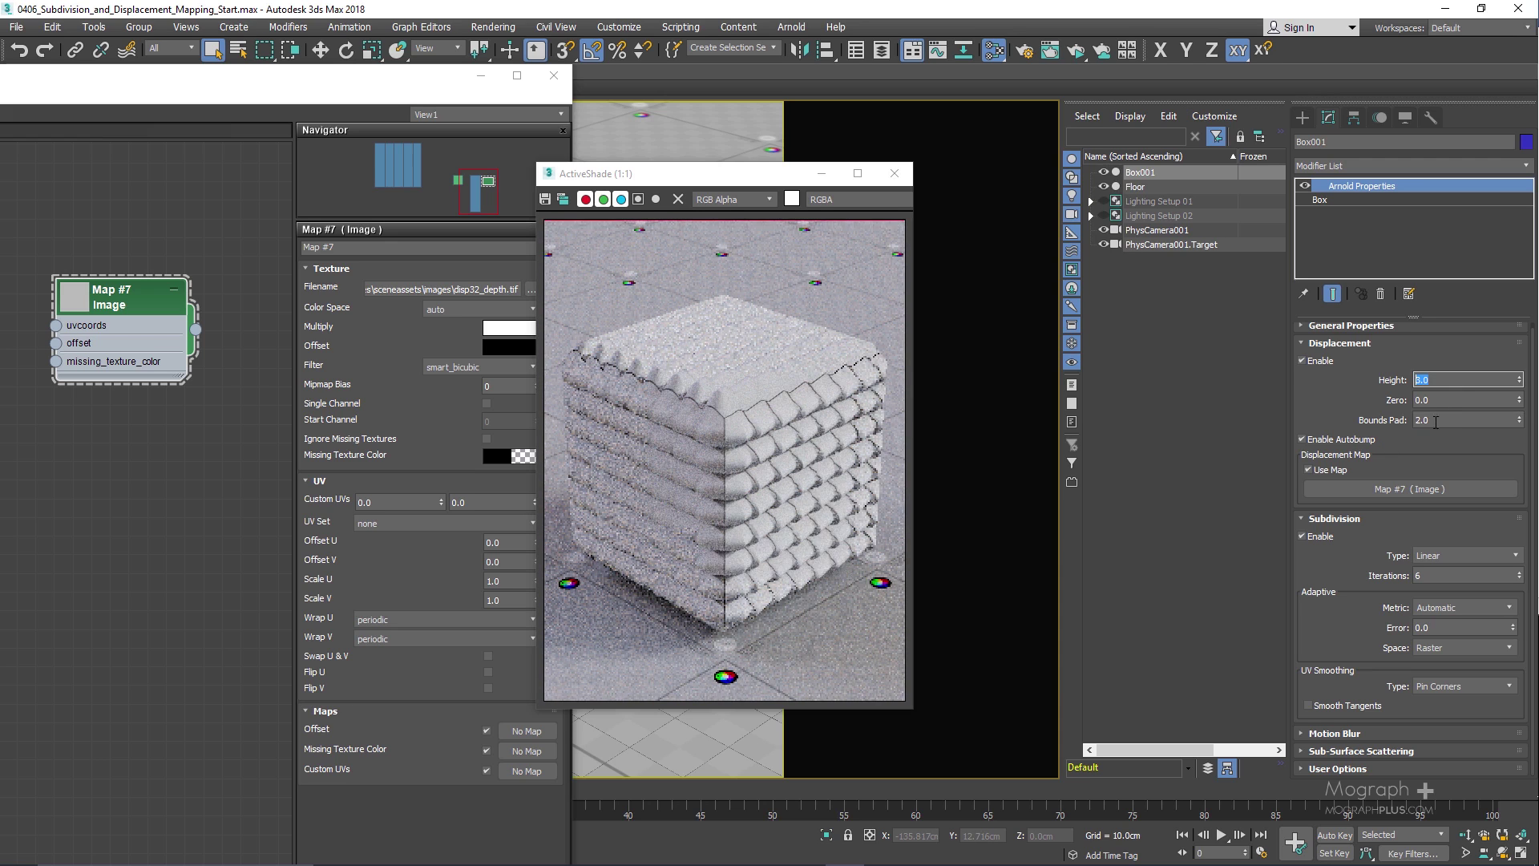
key("Tab")
key("Tab")
type("1")
key("Return")
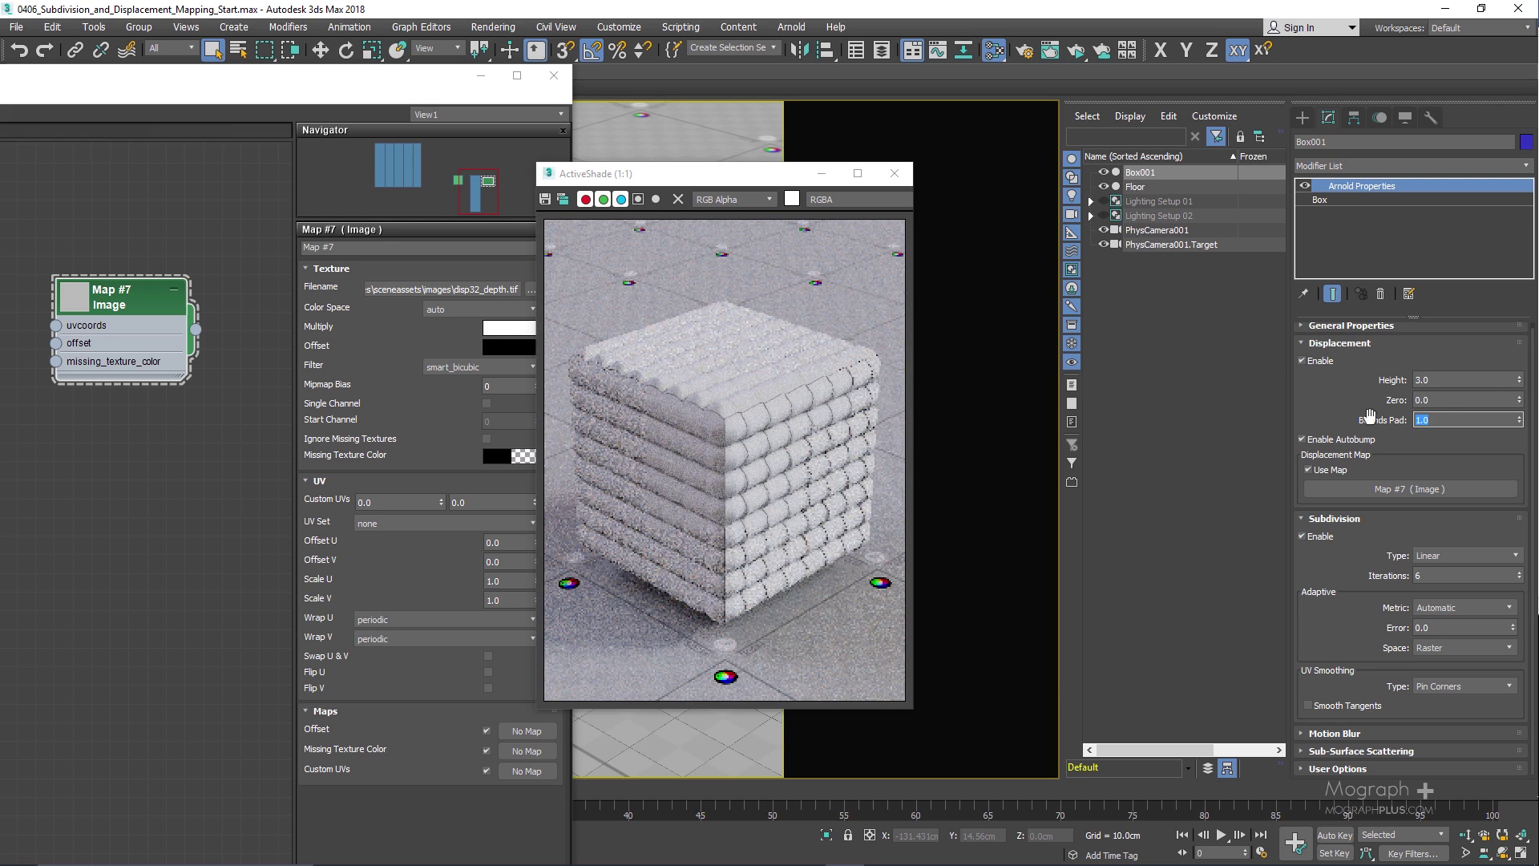
Step: Set the displacement Zero value to 0.5
left_click(1453, 399)
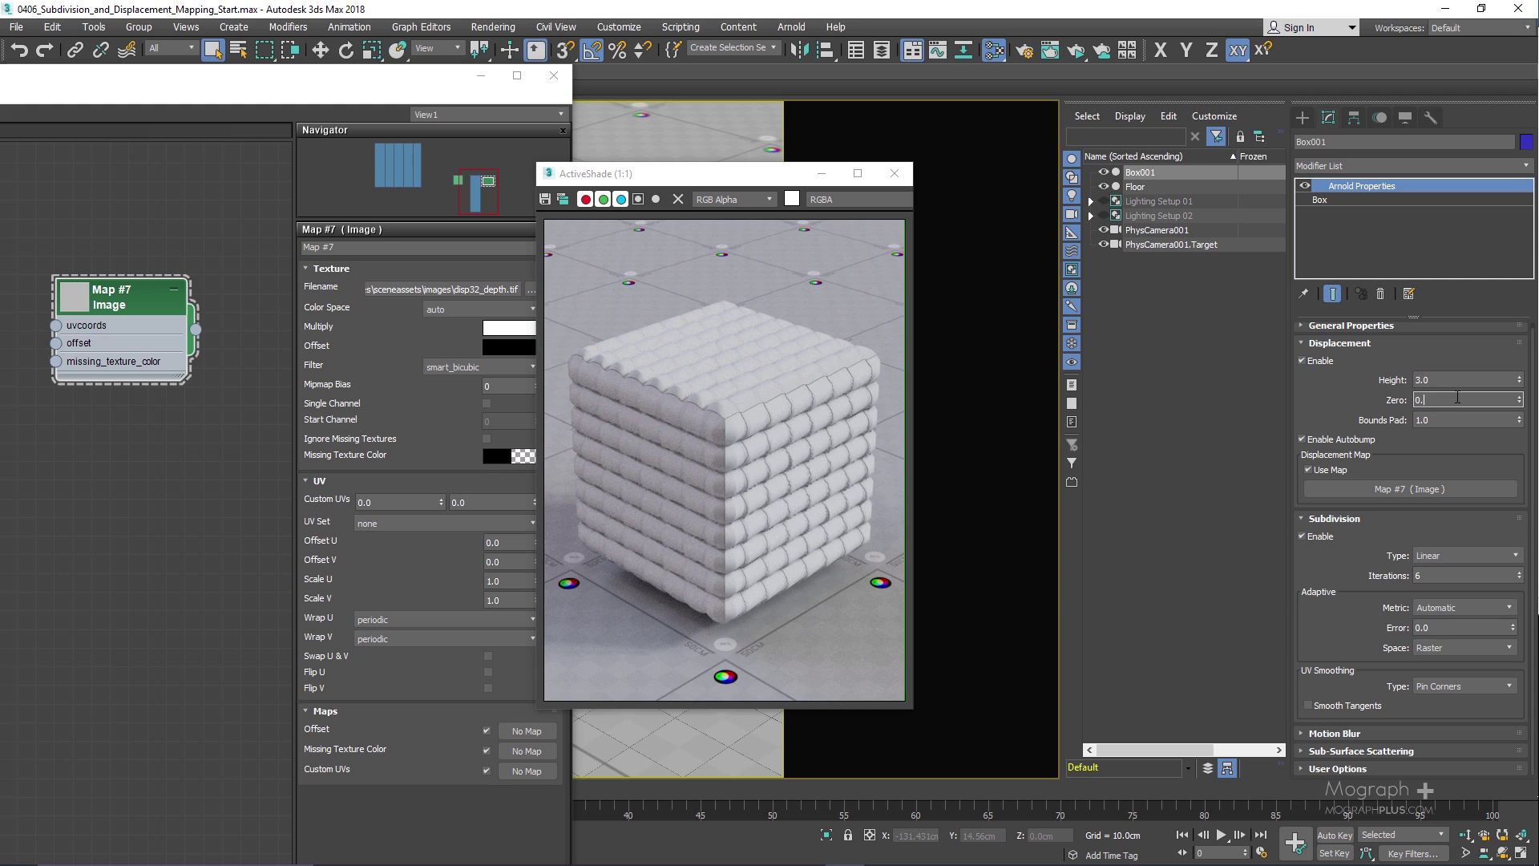
key("Return")
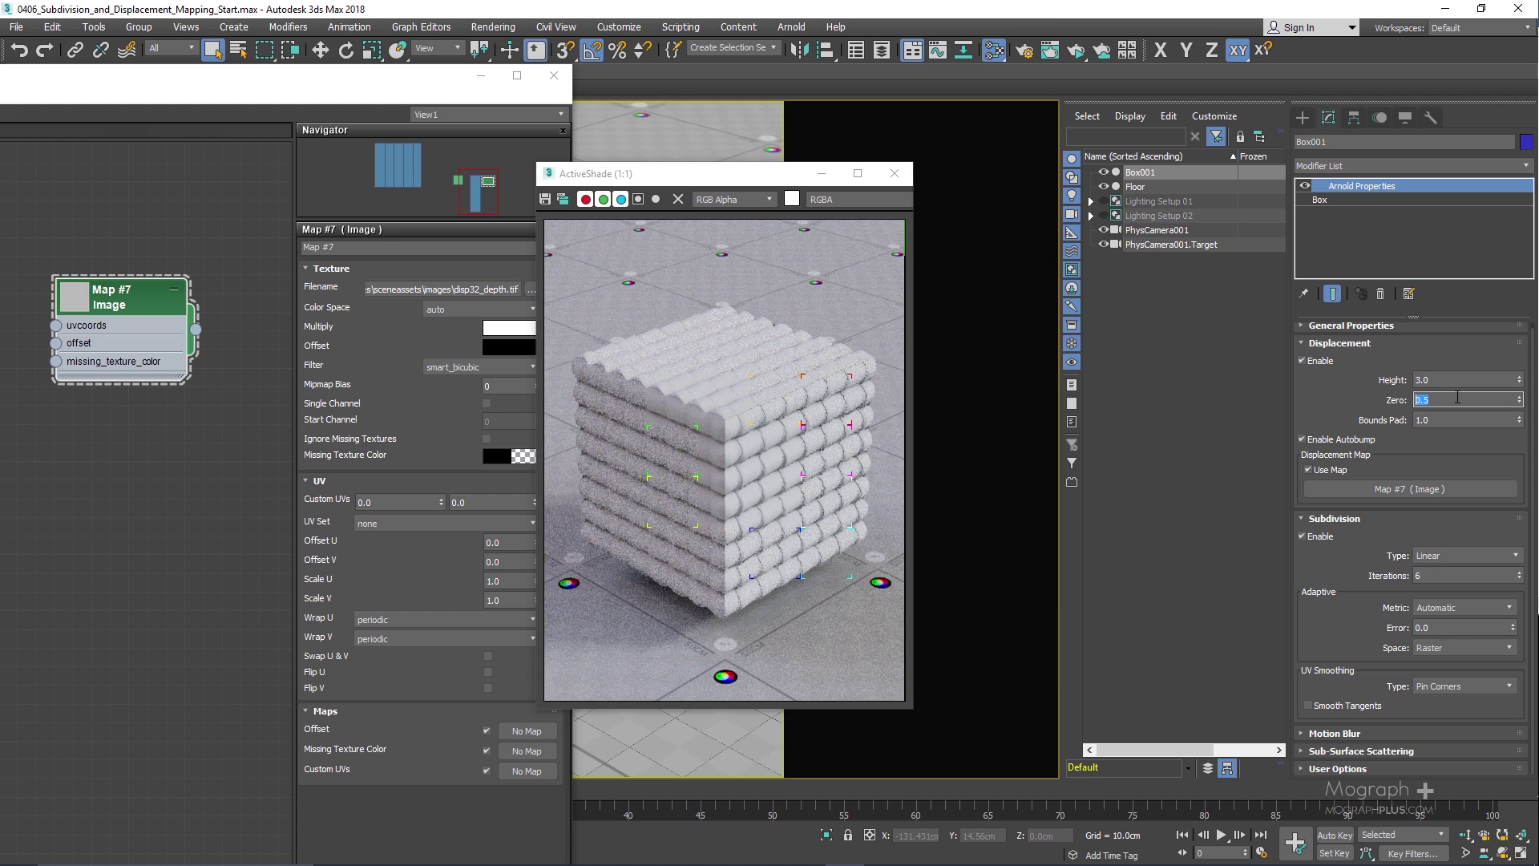
Step: Try a displacement Zero value of 1 on the box, and set it back to 0
type("1")
key("Return")
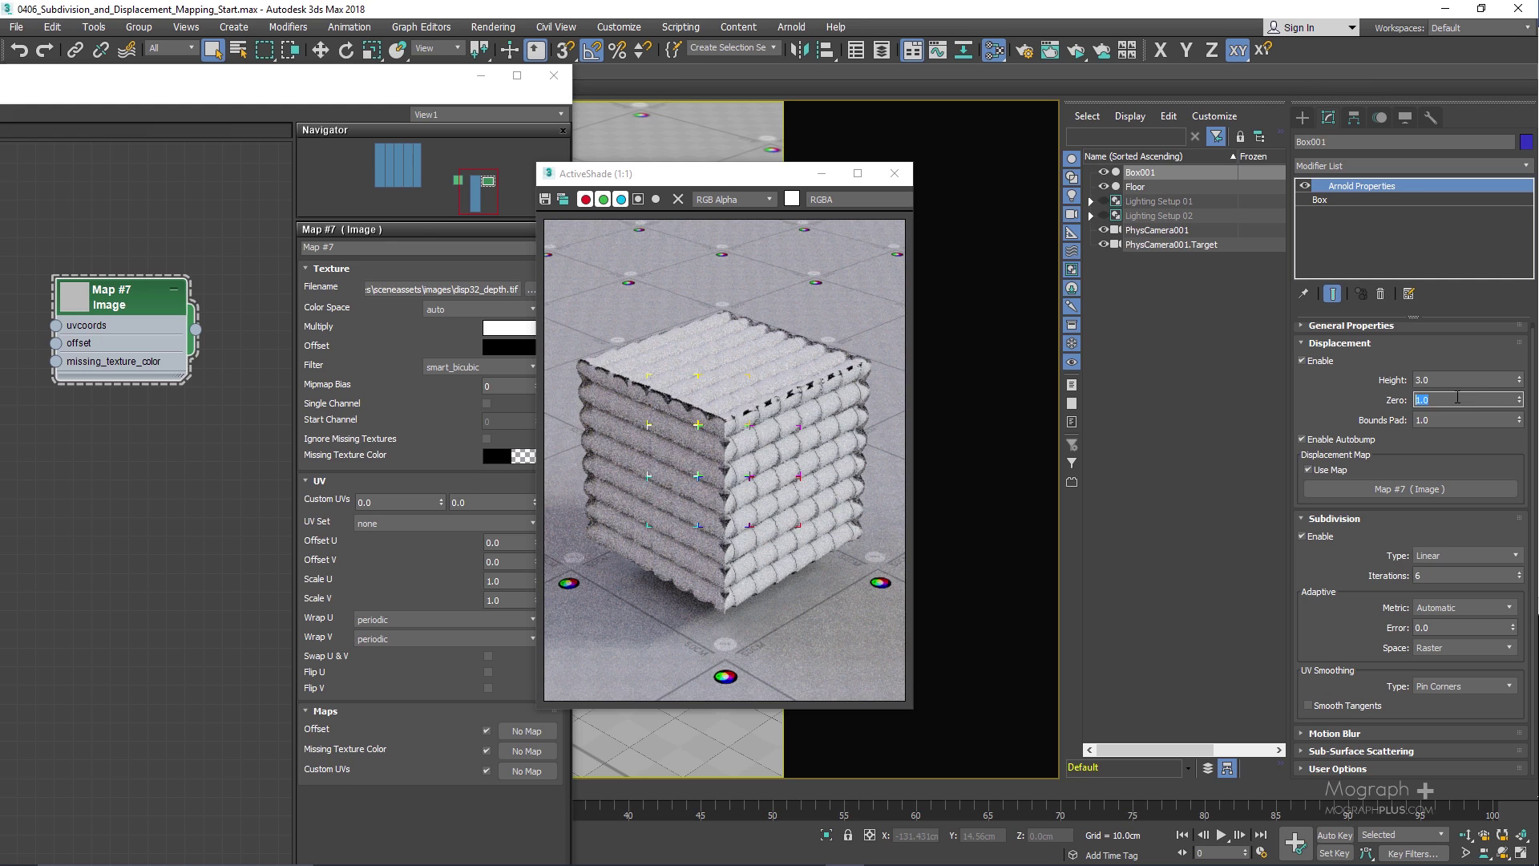
type("0")
key("Return")
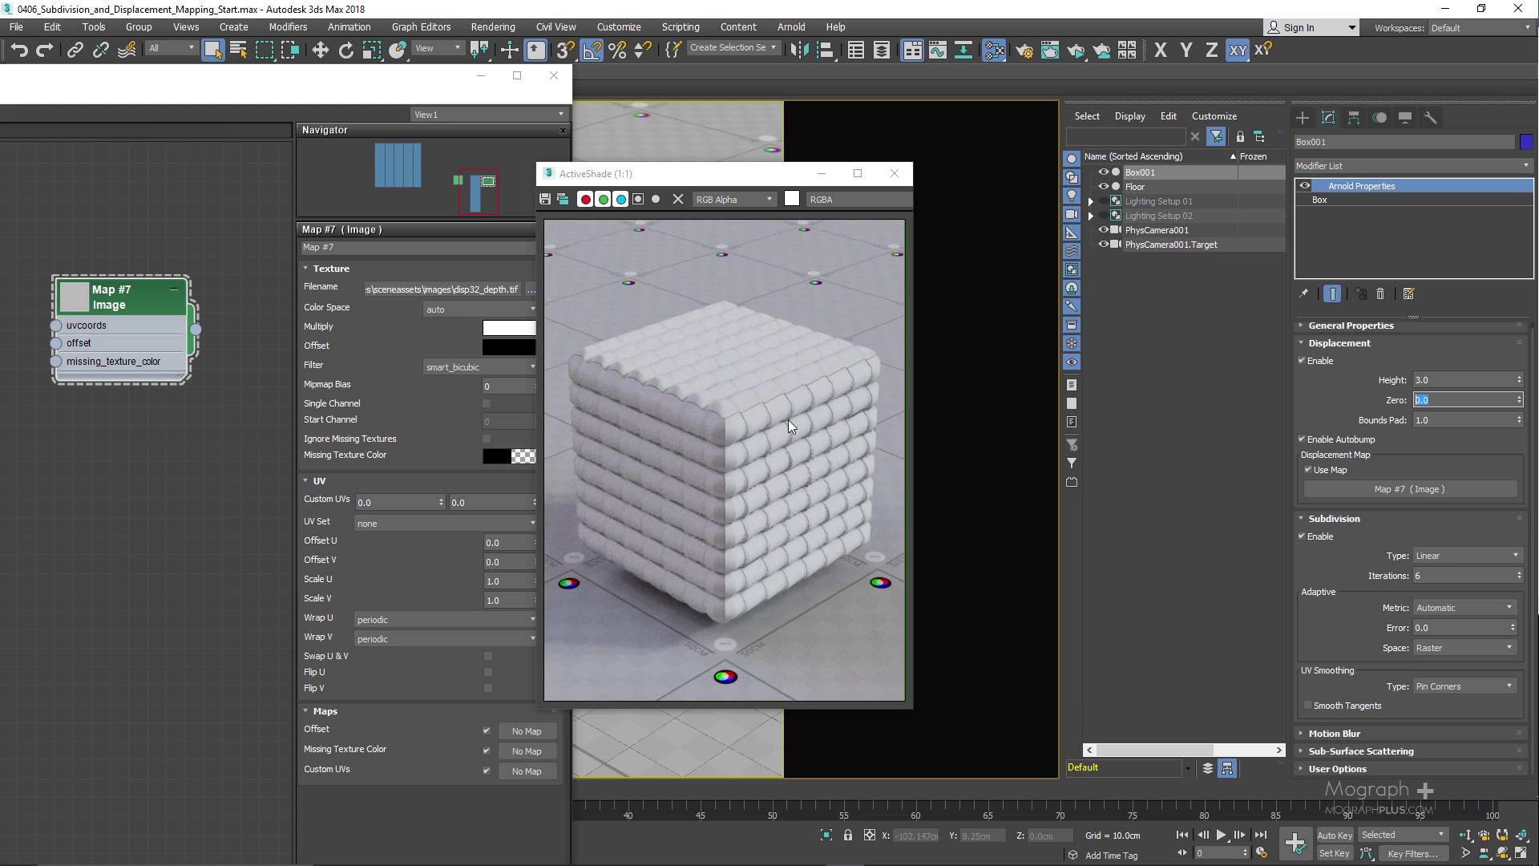
Step: Compare the box's displaced surface up close with autobump turned off, and turn autobump back on
scroll(709, 419, "up", 1)
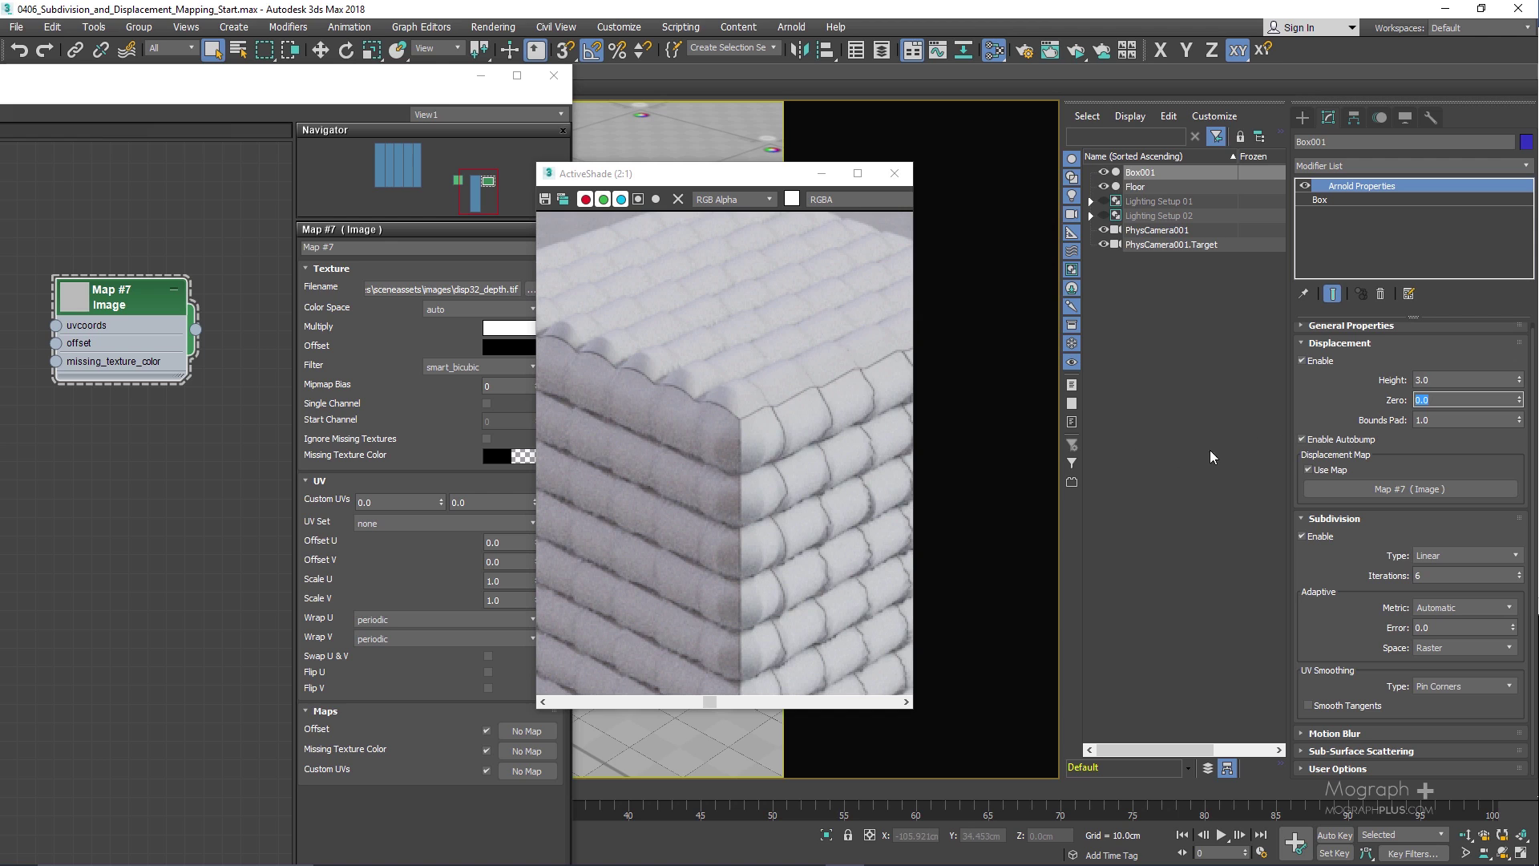
left_click(1316, 435)
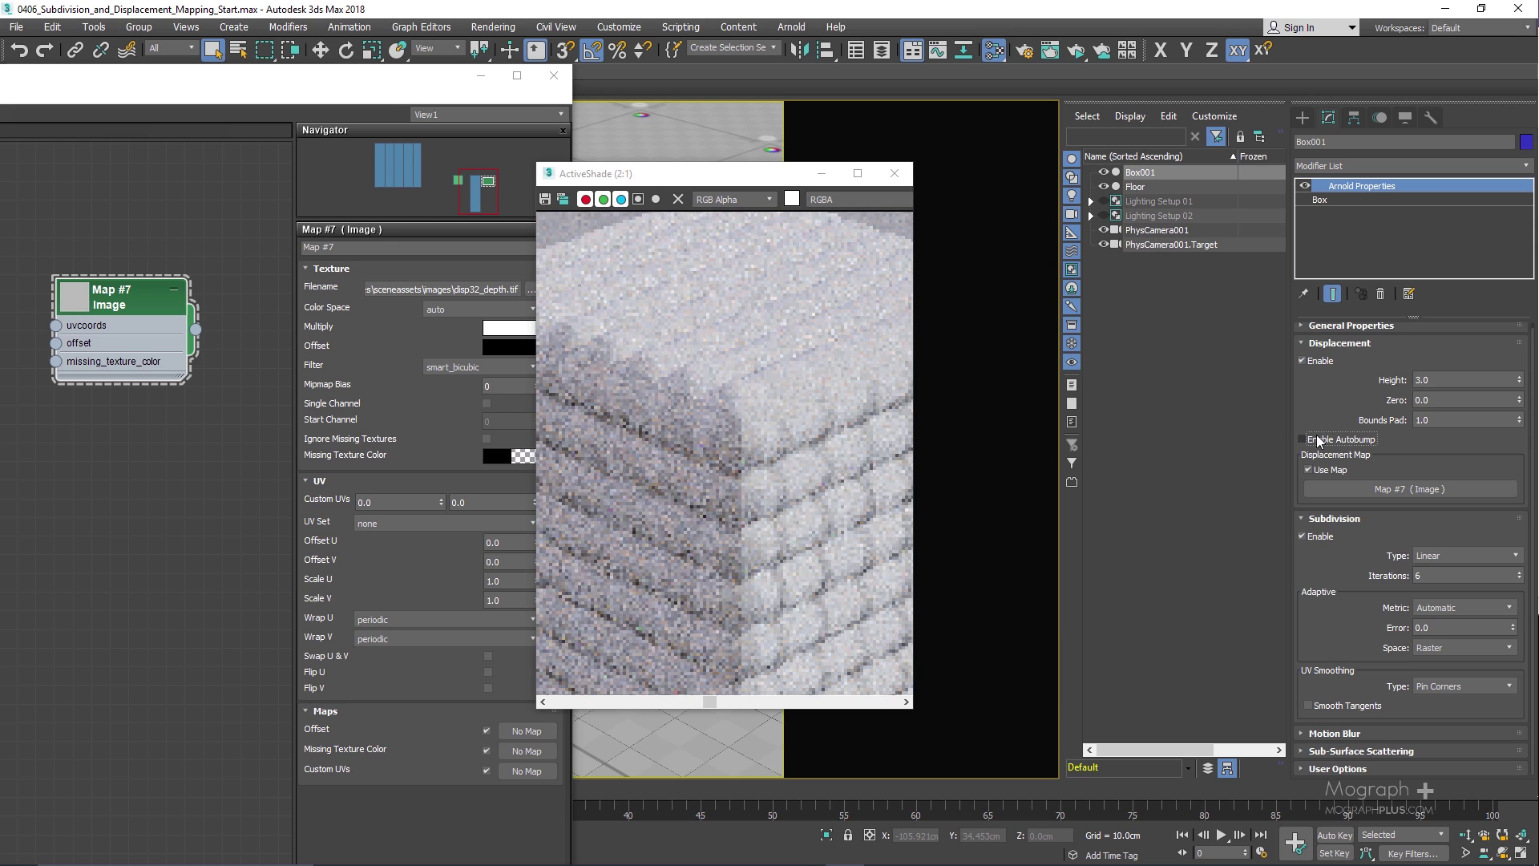
scroll(762, 386, "down", 1)
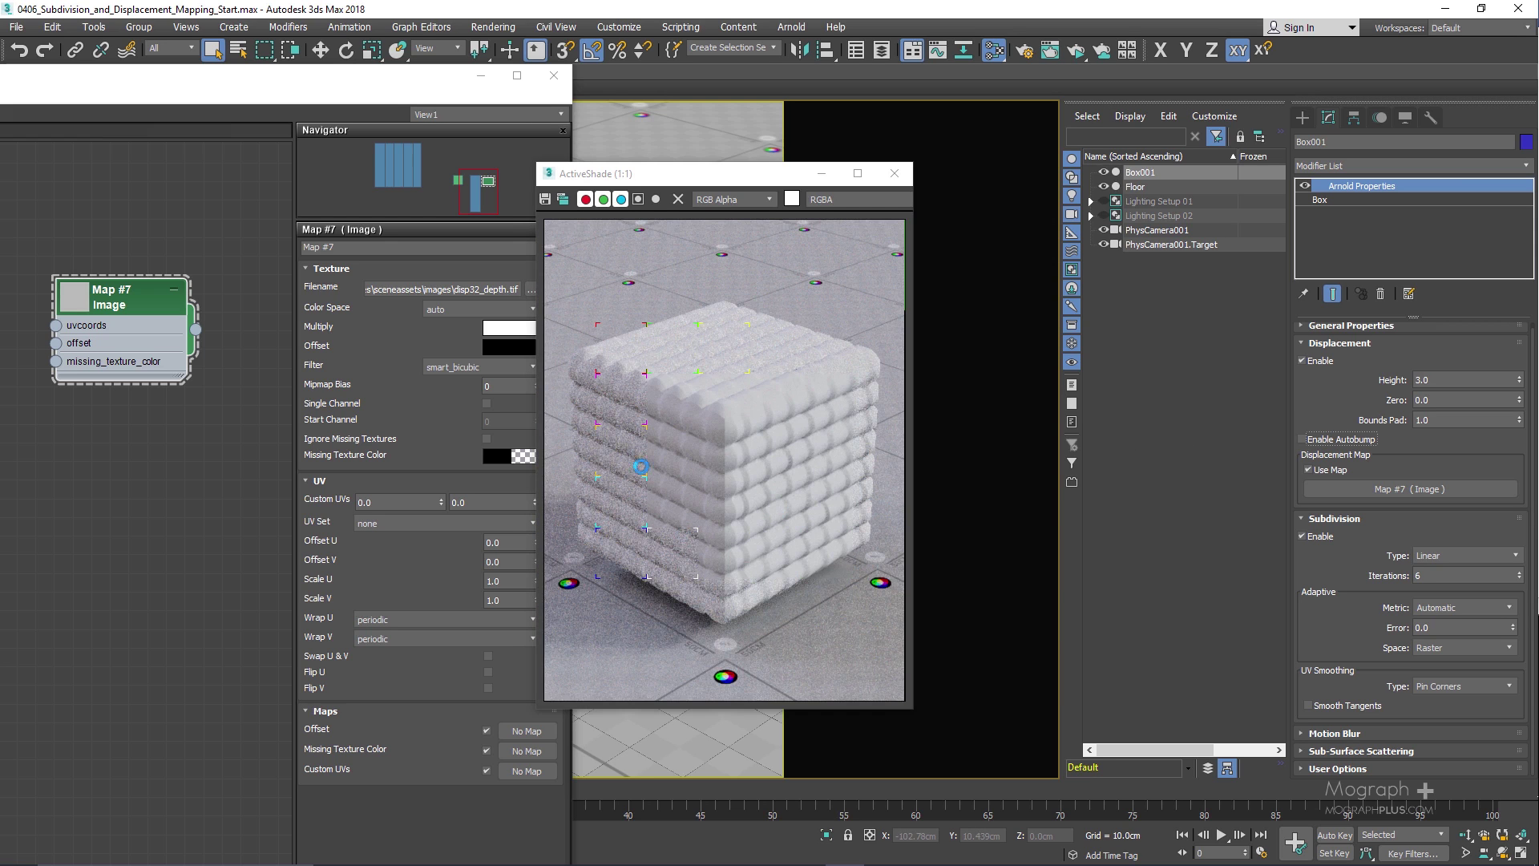
left_click(1330, 441)
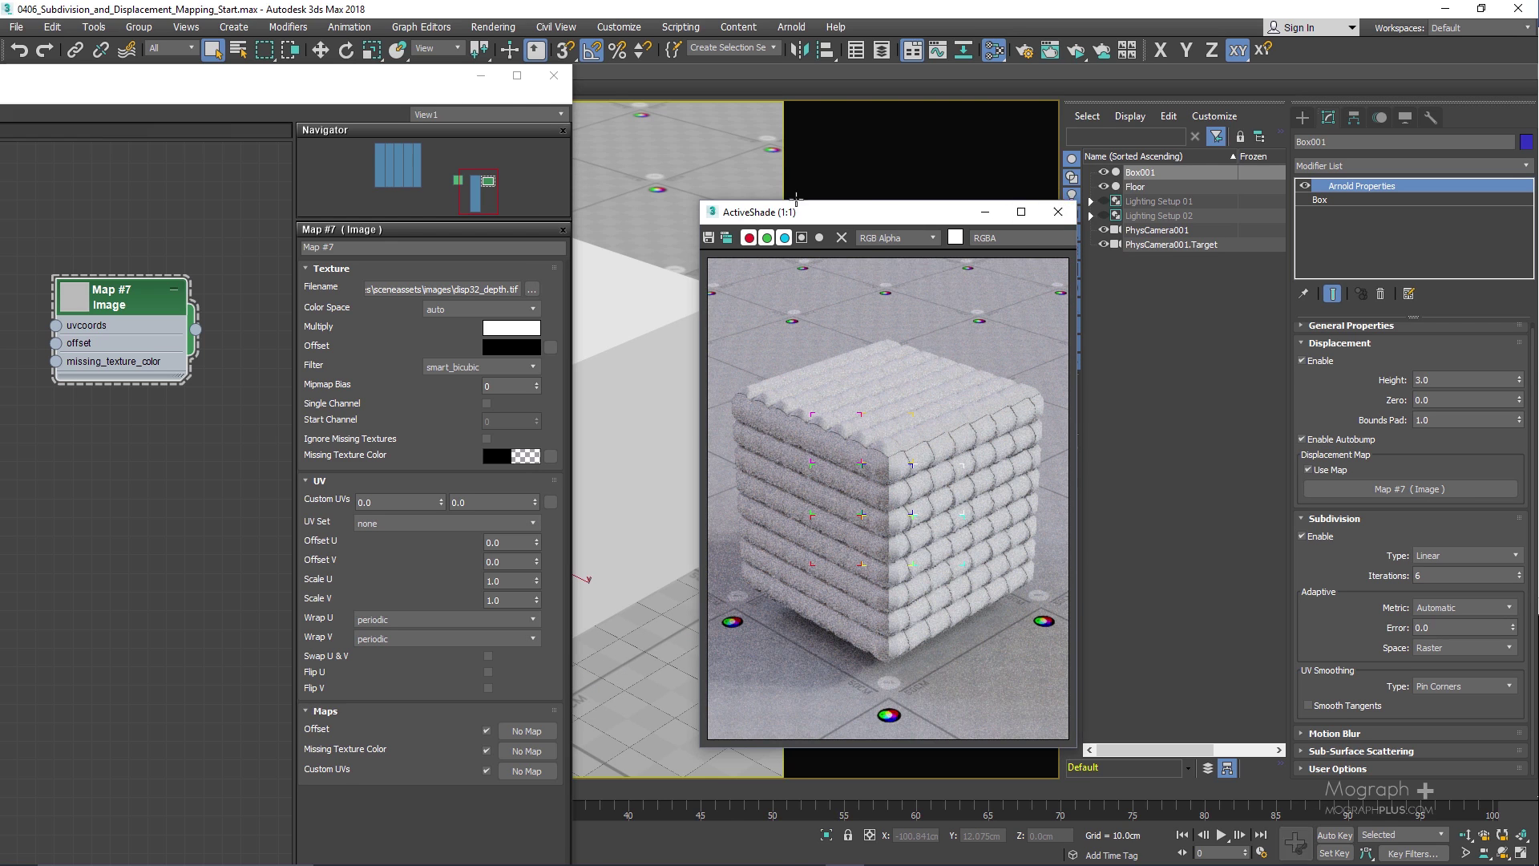
Step: Close the ActiveShade render and add a Bitmap map node that loads Disp_Brick.png from the images folder
left_click(1051, 214)
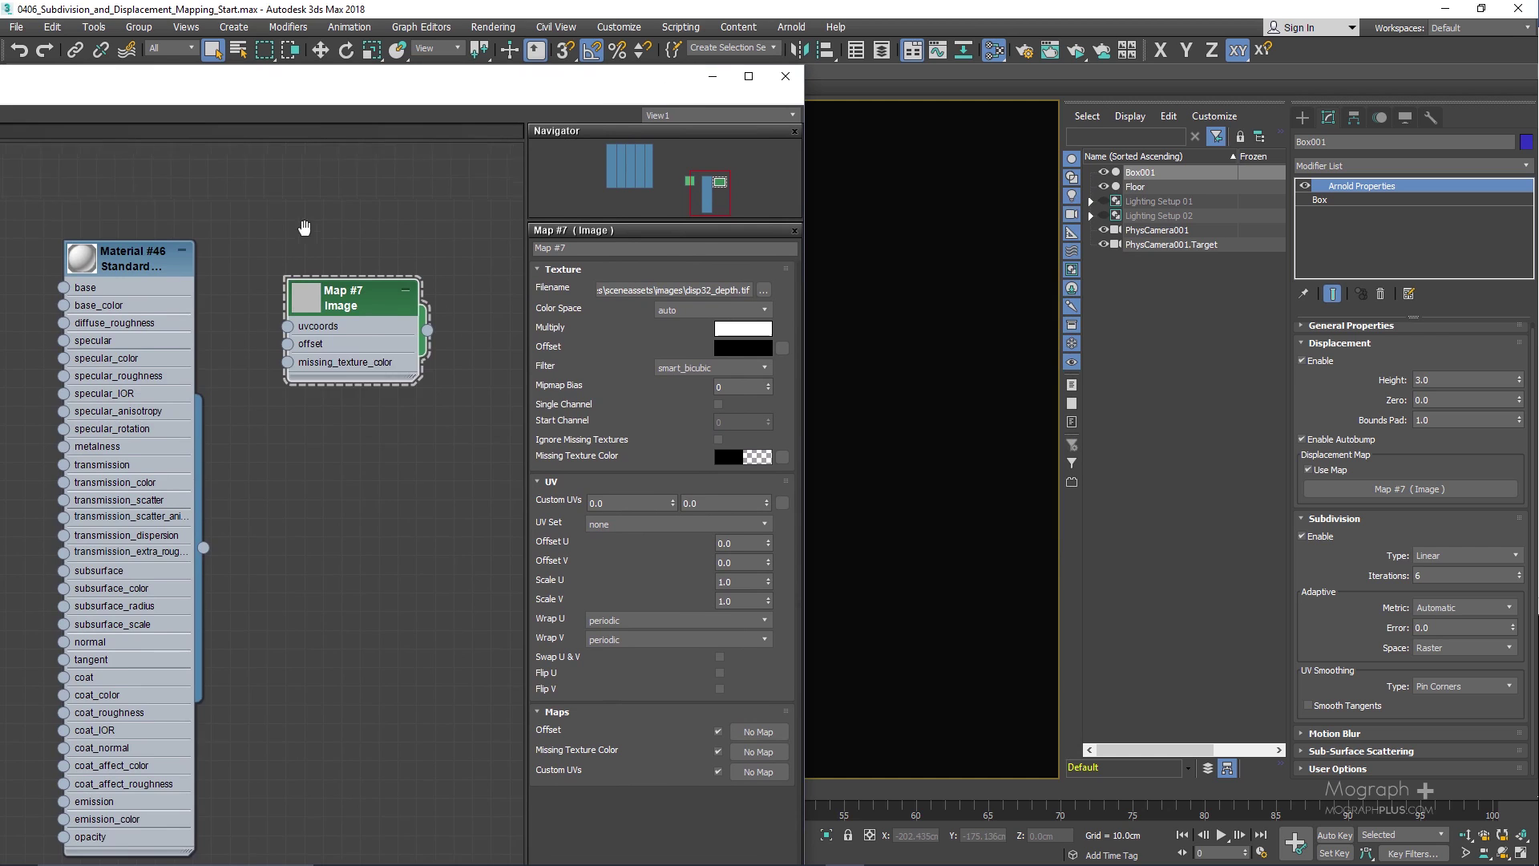
middle_click_drag(313, 236, 284, 213)
right_click(317, 433)
mouse_move(377, 443)
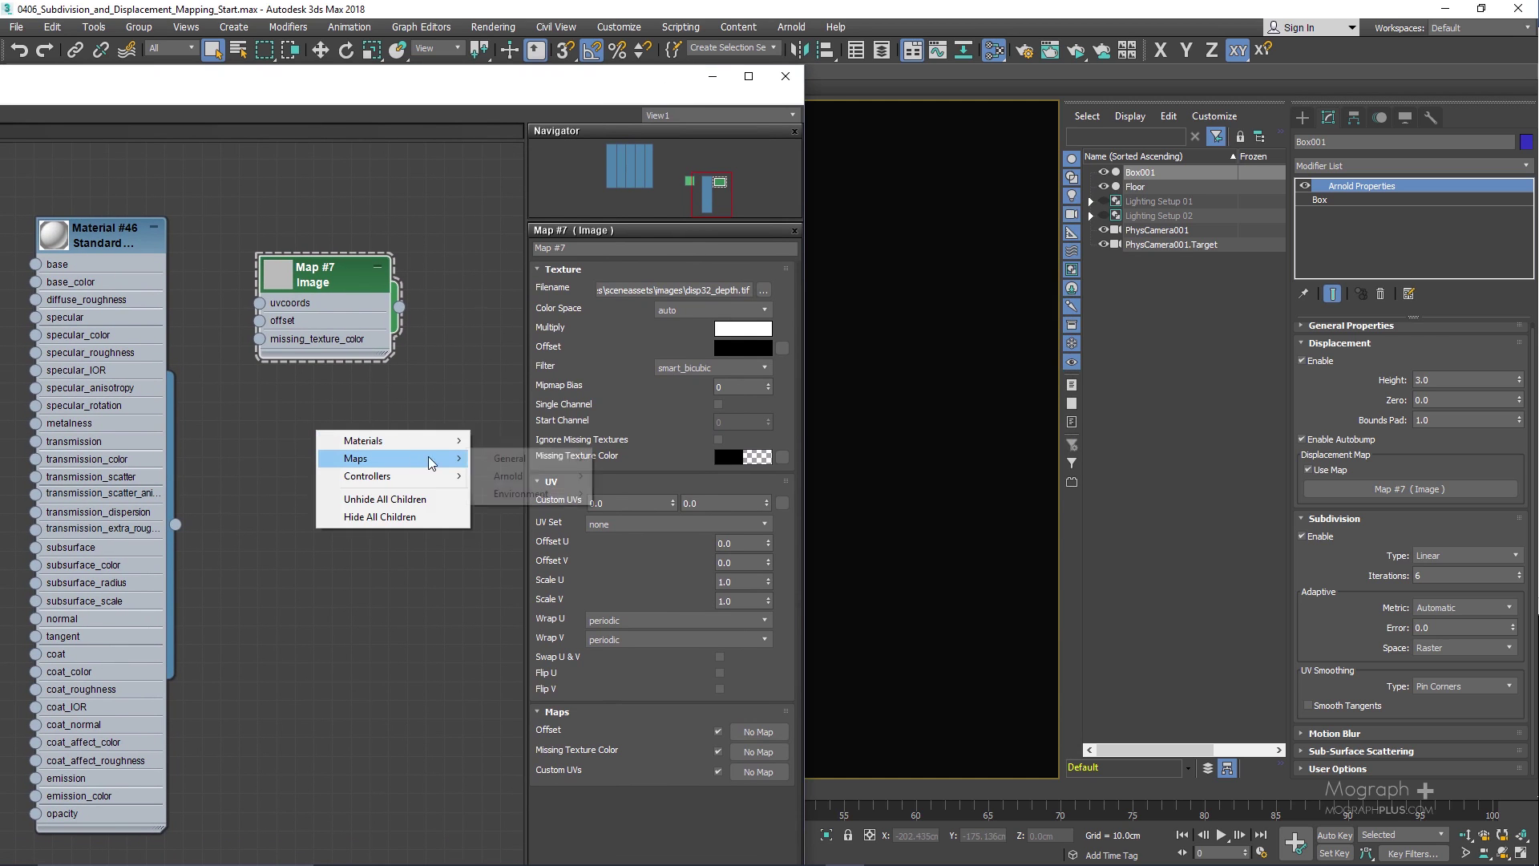
mouse_move(512, 458)
left_click(629, 457)
scroll(224, 408, "down", 3)
scroll(224, 408, "up", 3)
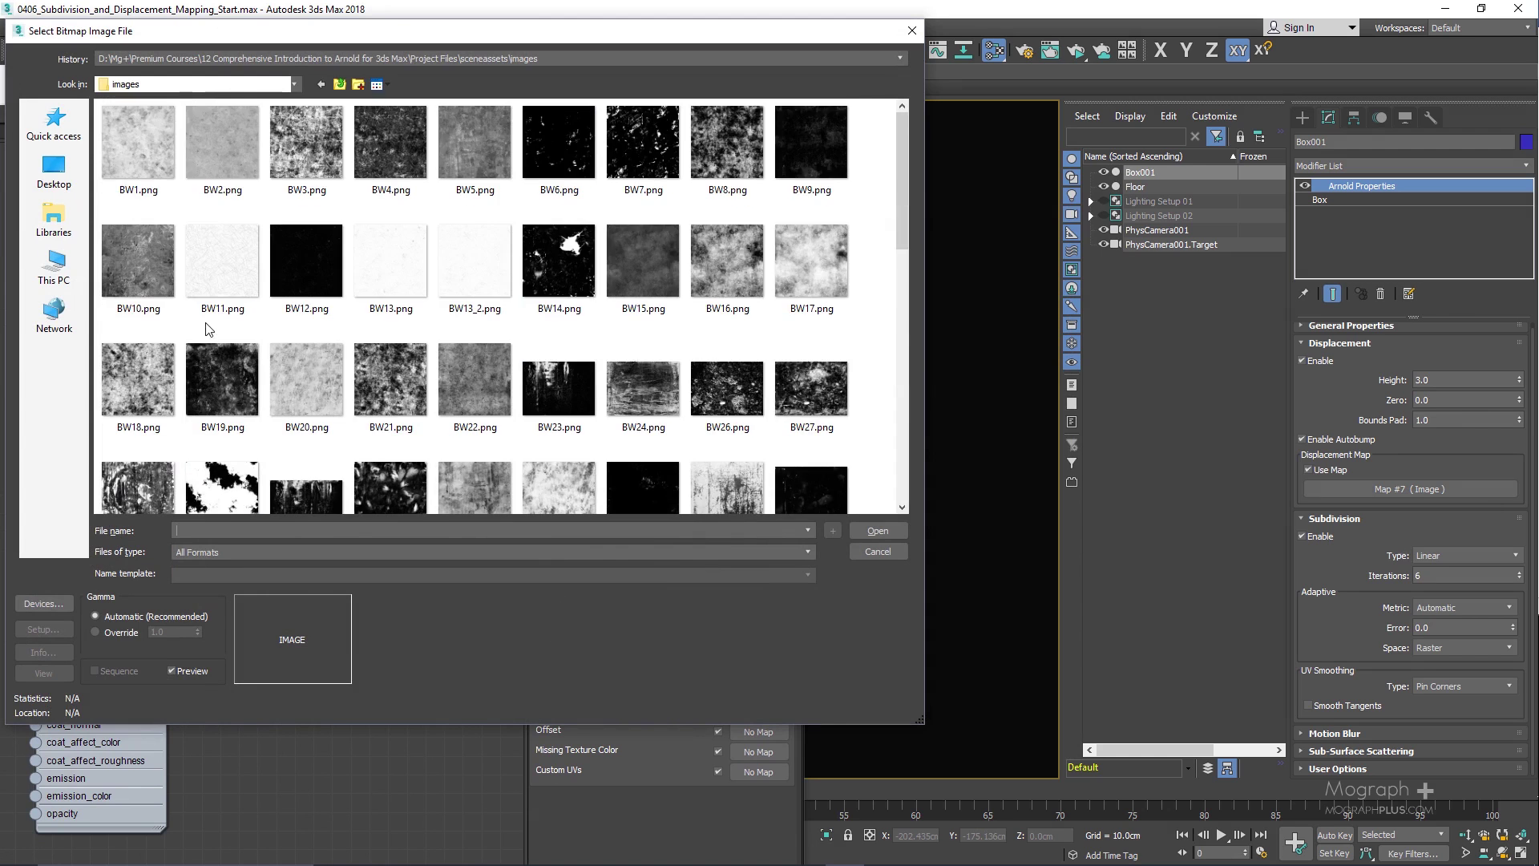
scroll(201, 353, "down", 3)
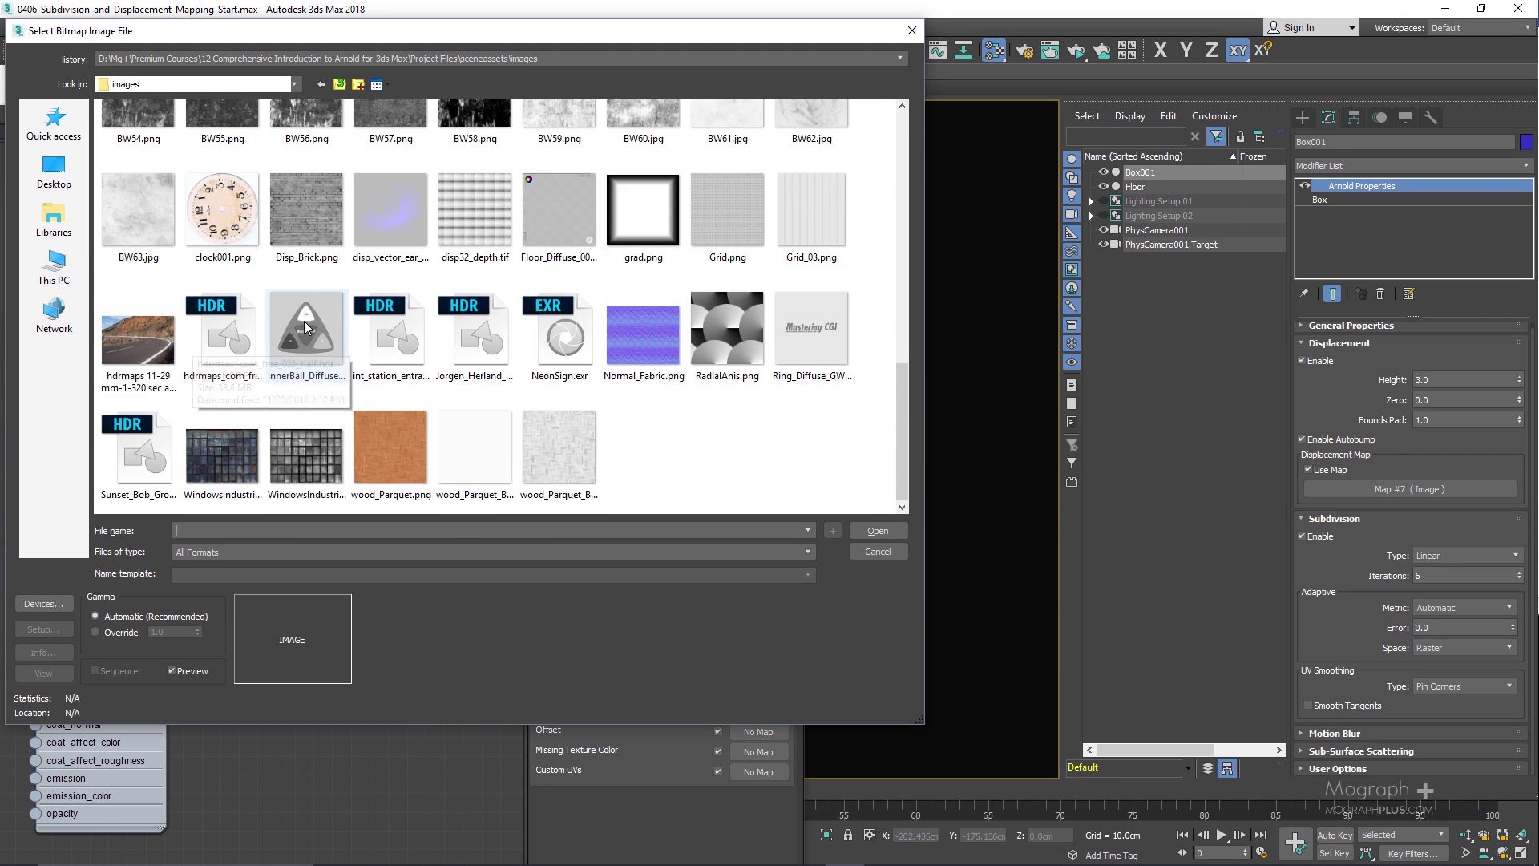
left_click(334, 258)
double_click(334, 258)
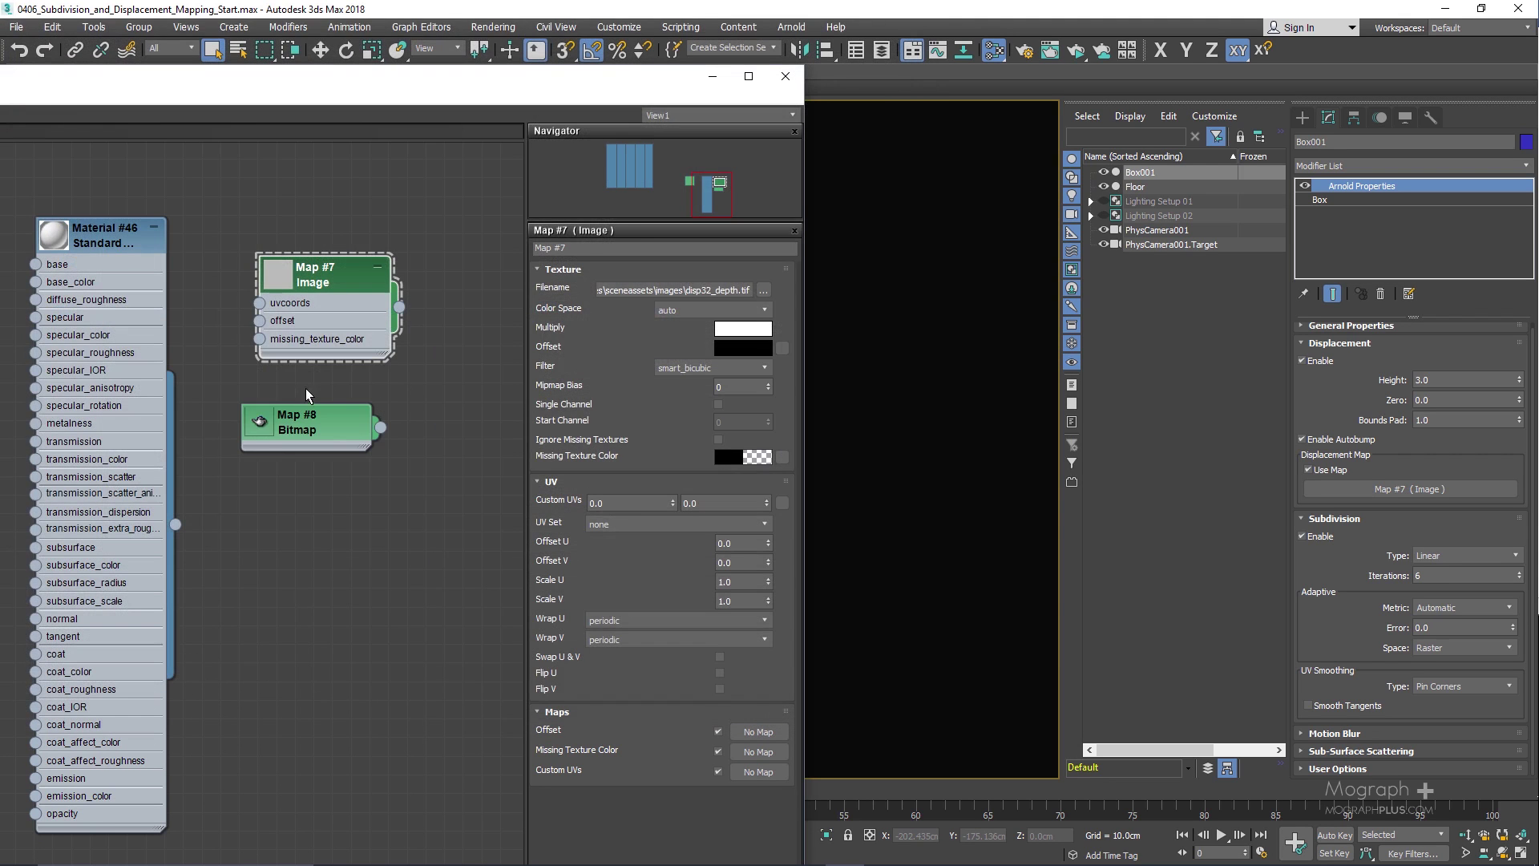
Step: Set the brick bitmap's U and V tiling to 0.5
double_click(327, 421)
double_click(649, 348)
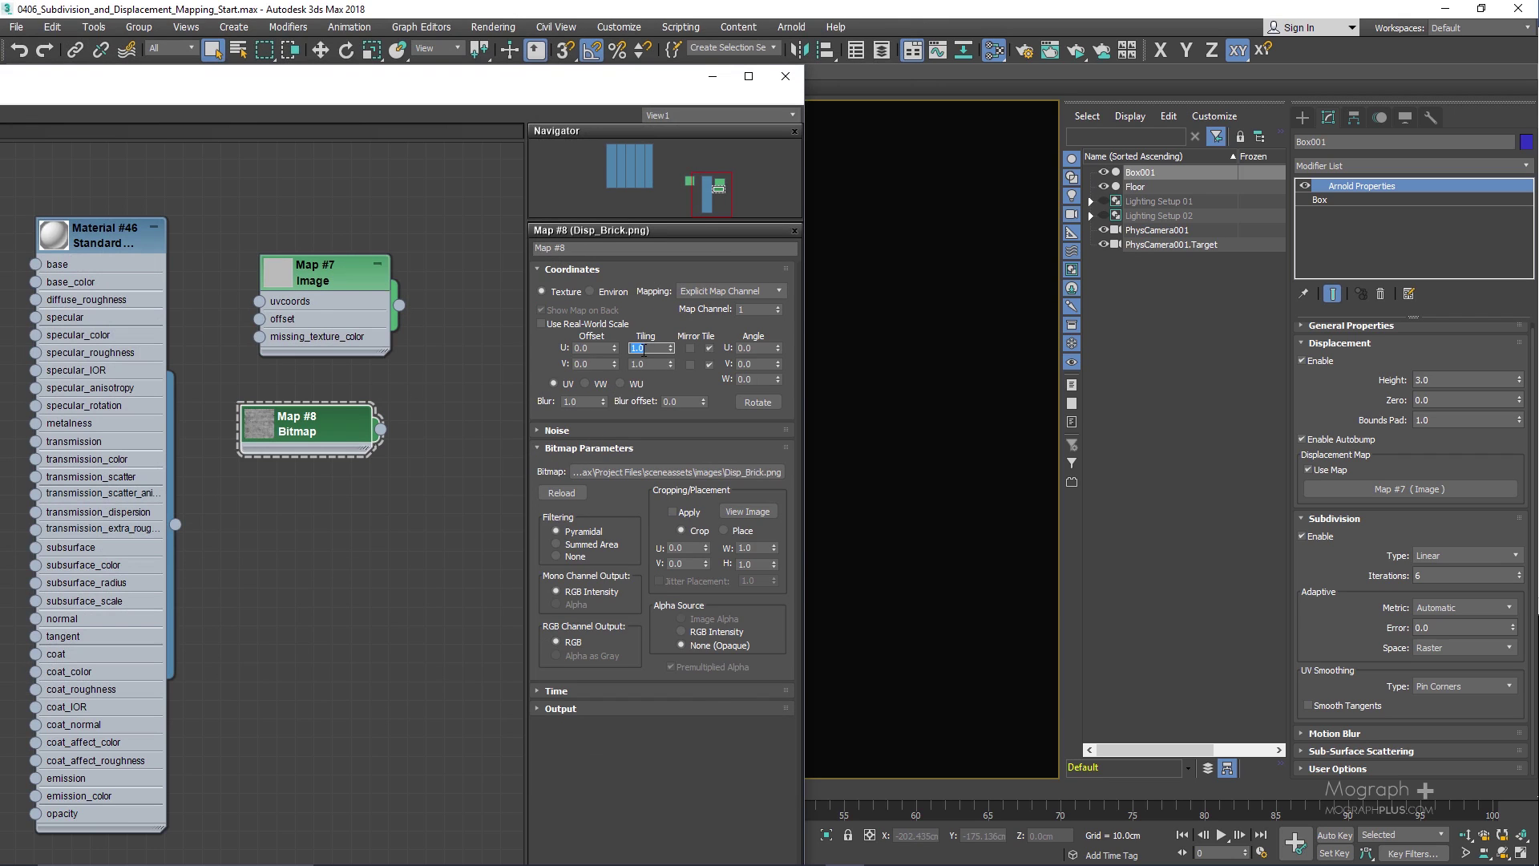
type(".5")
double_click(651, 360)
type(".5")
key("Return")
Step: Assign the Disp_Brick.png bitmap as the box's displacement map and enlarge the preview on its node
left_click_drag(381, 437, 1380, 504)
left_click(735, 491)
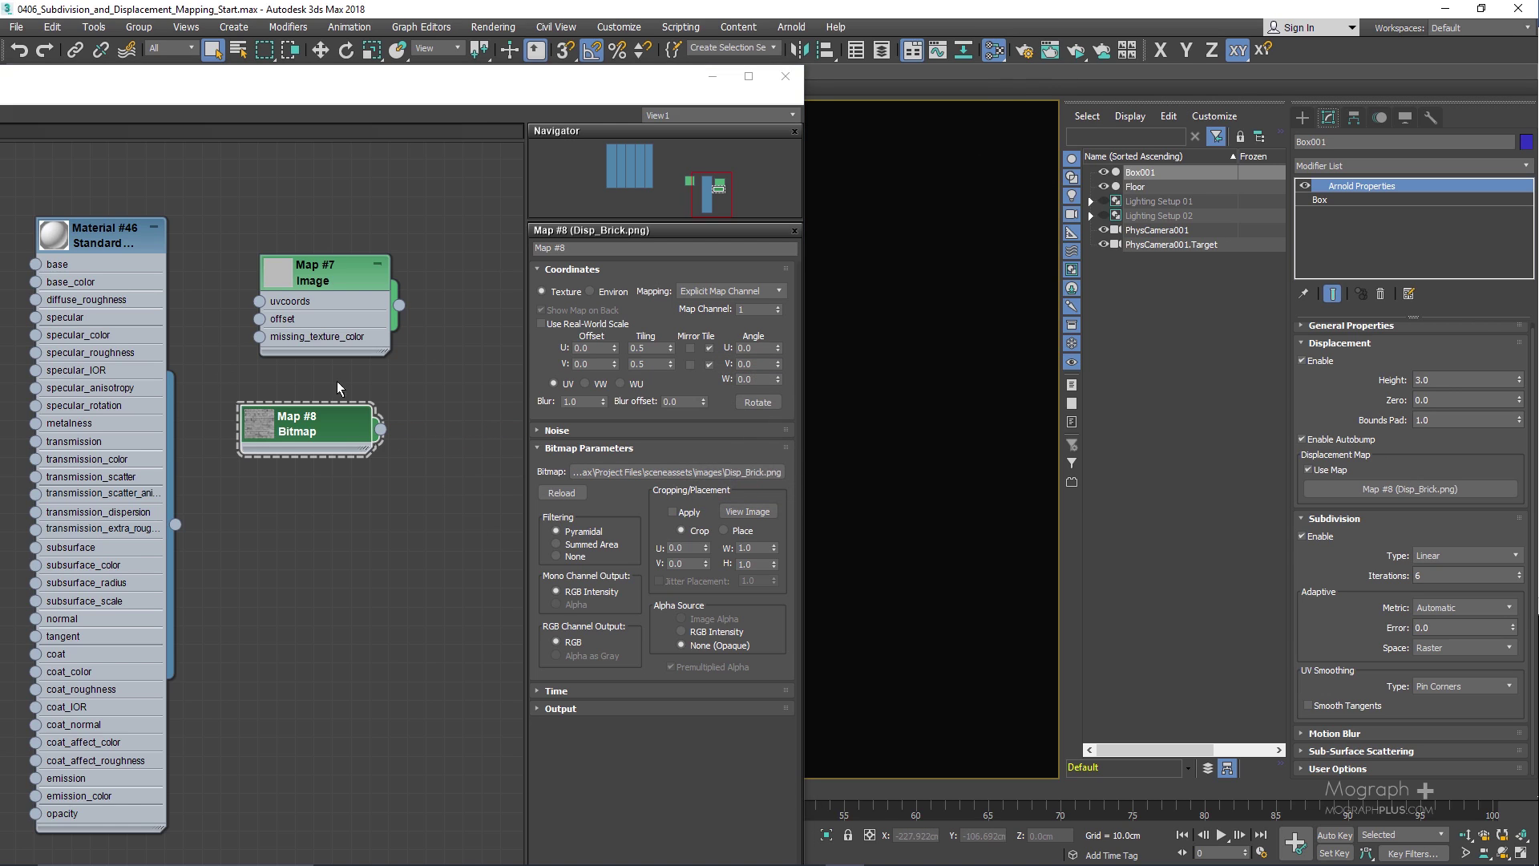
left_click(258, 425)
left_click_drag(374, 582, 336, 545)
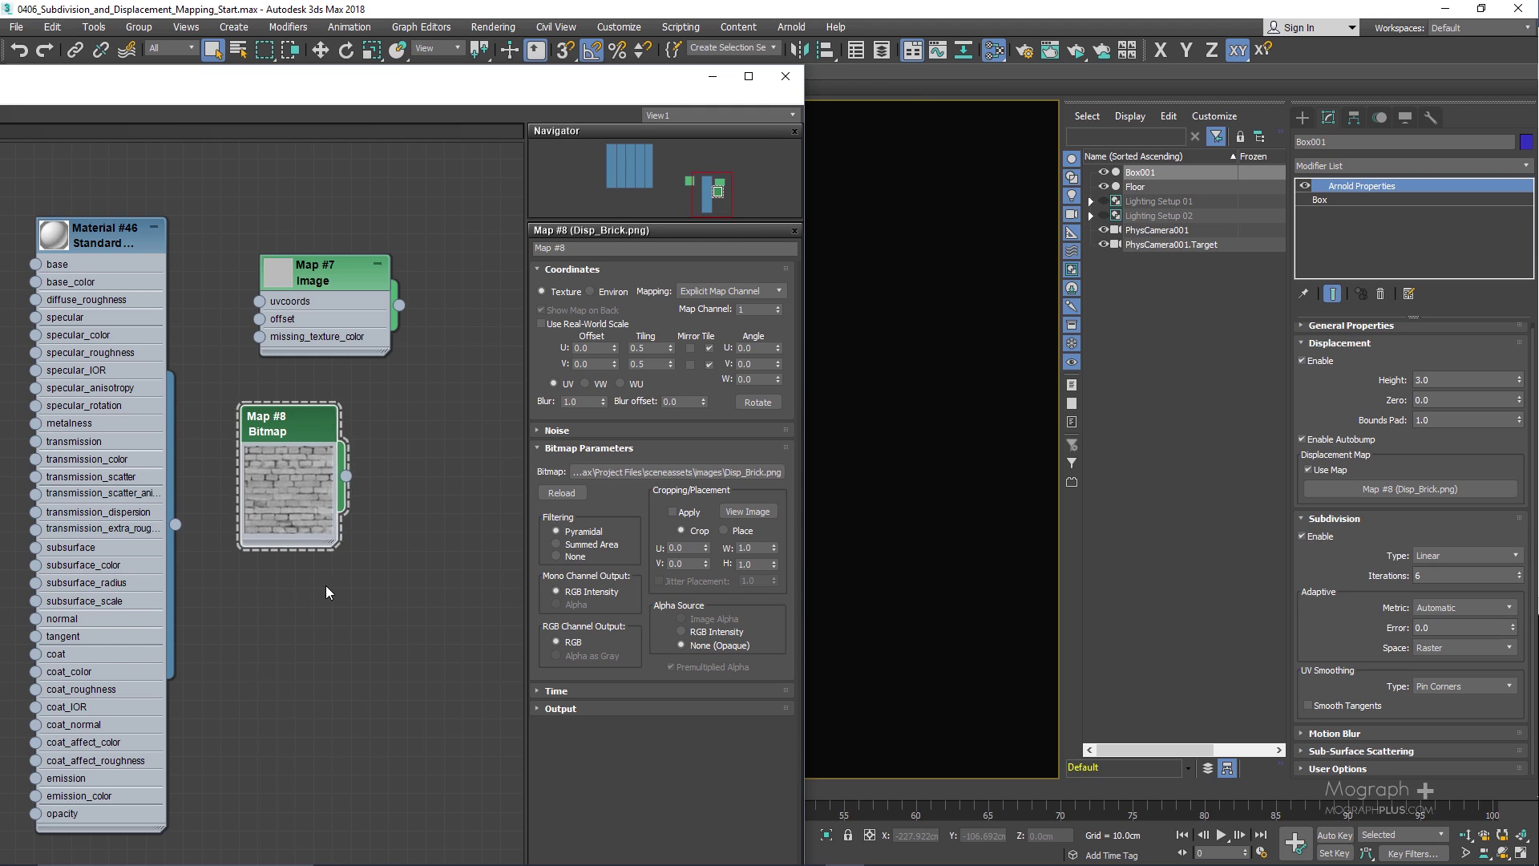
Step: Start an ActiveShade render and examine the box's brick displacement up close
left_click(1075, 50)
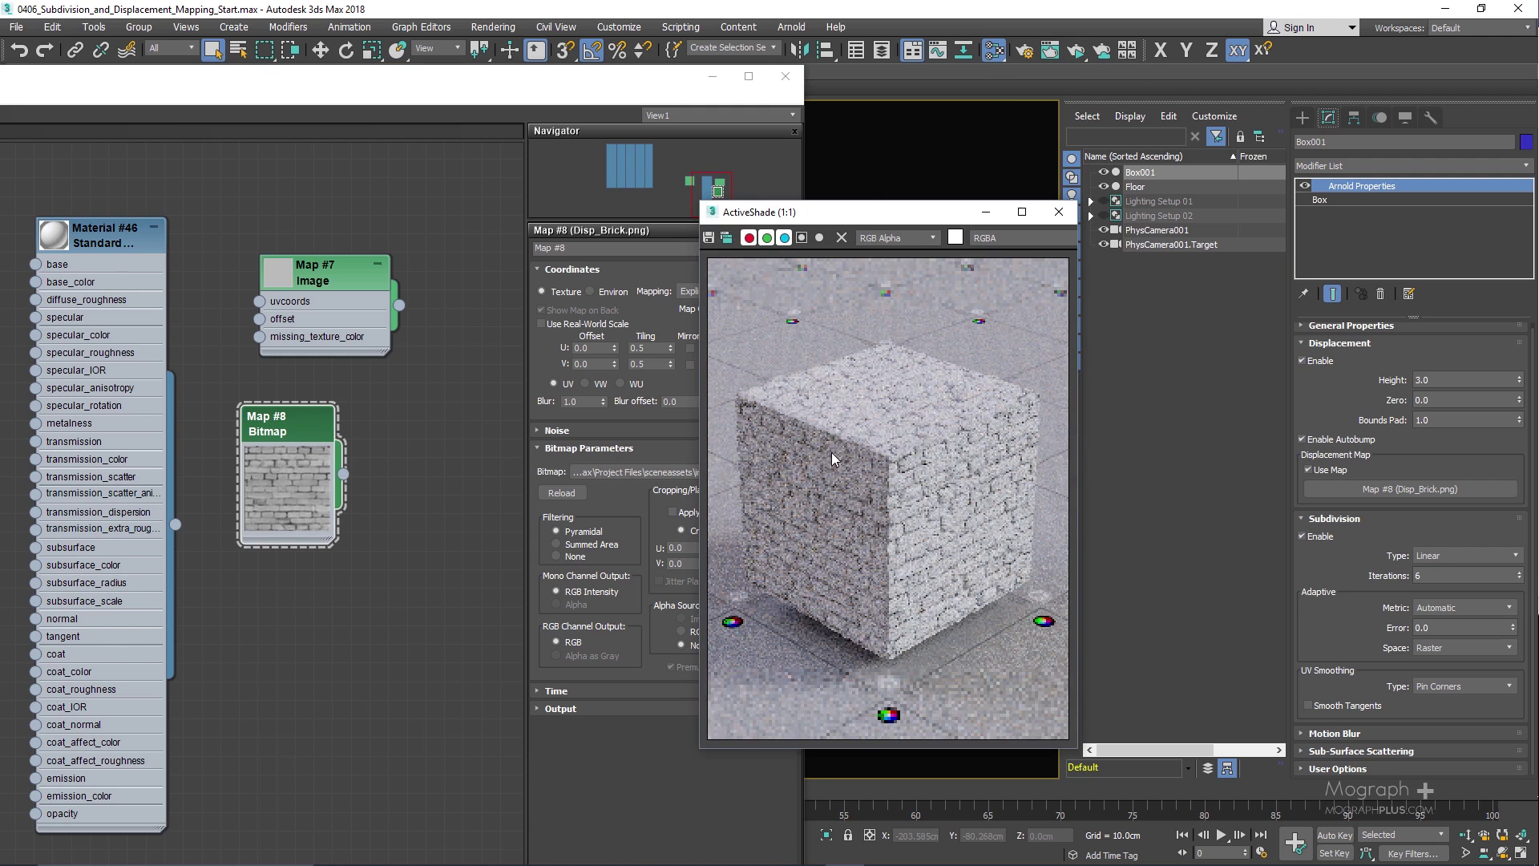
scroll(873, 401, "up", 1)
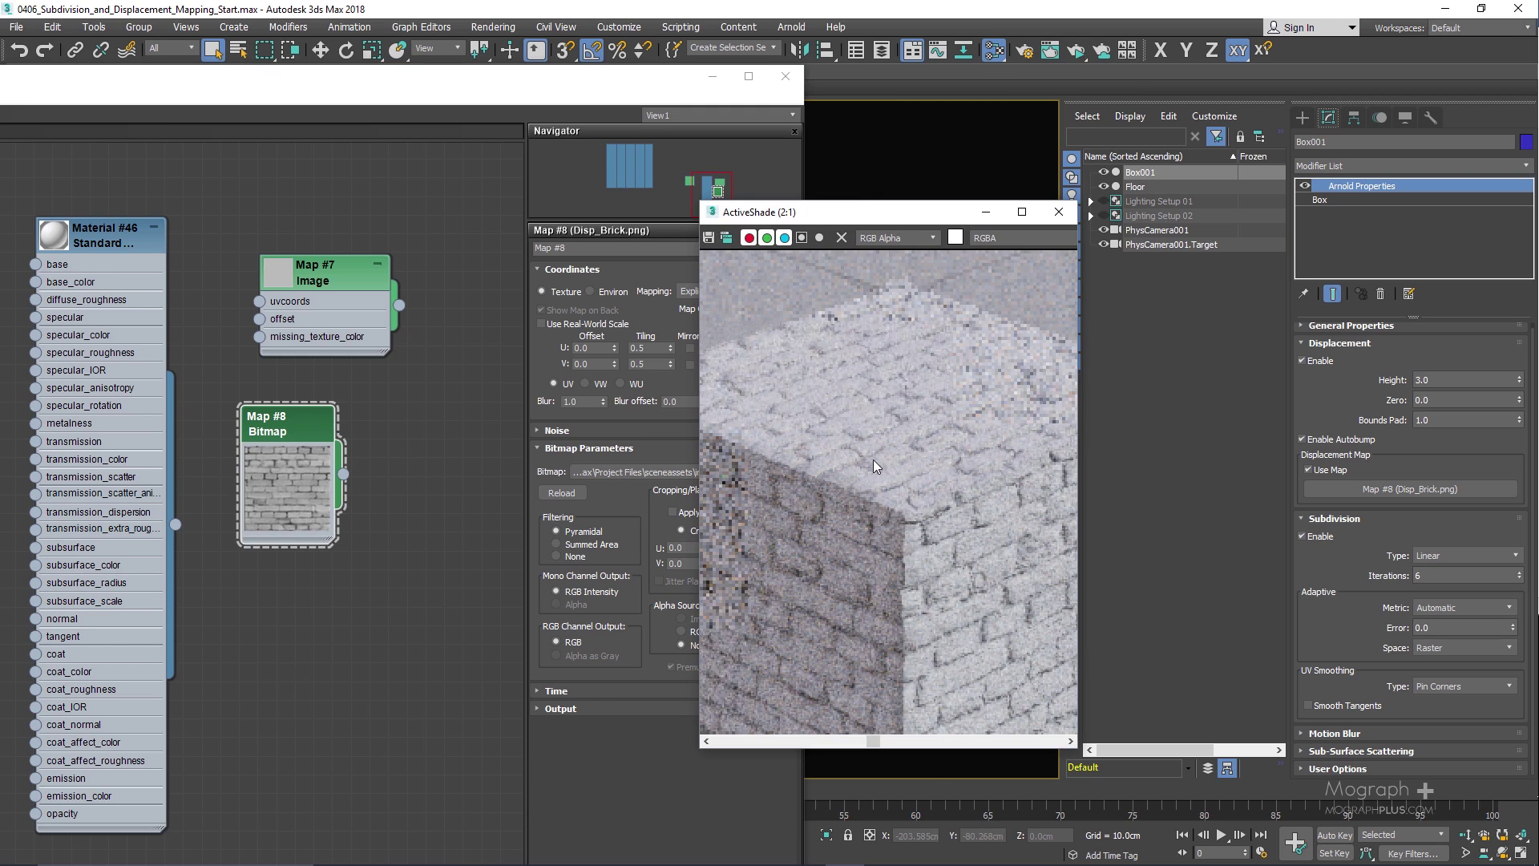
scroll(873, 459, "down", 1)
scroll(900, 436, "up", 1)
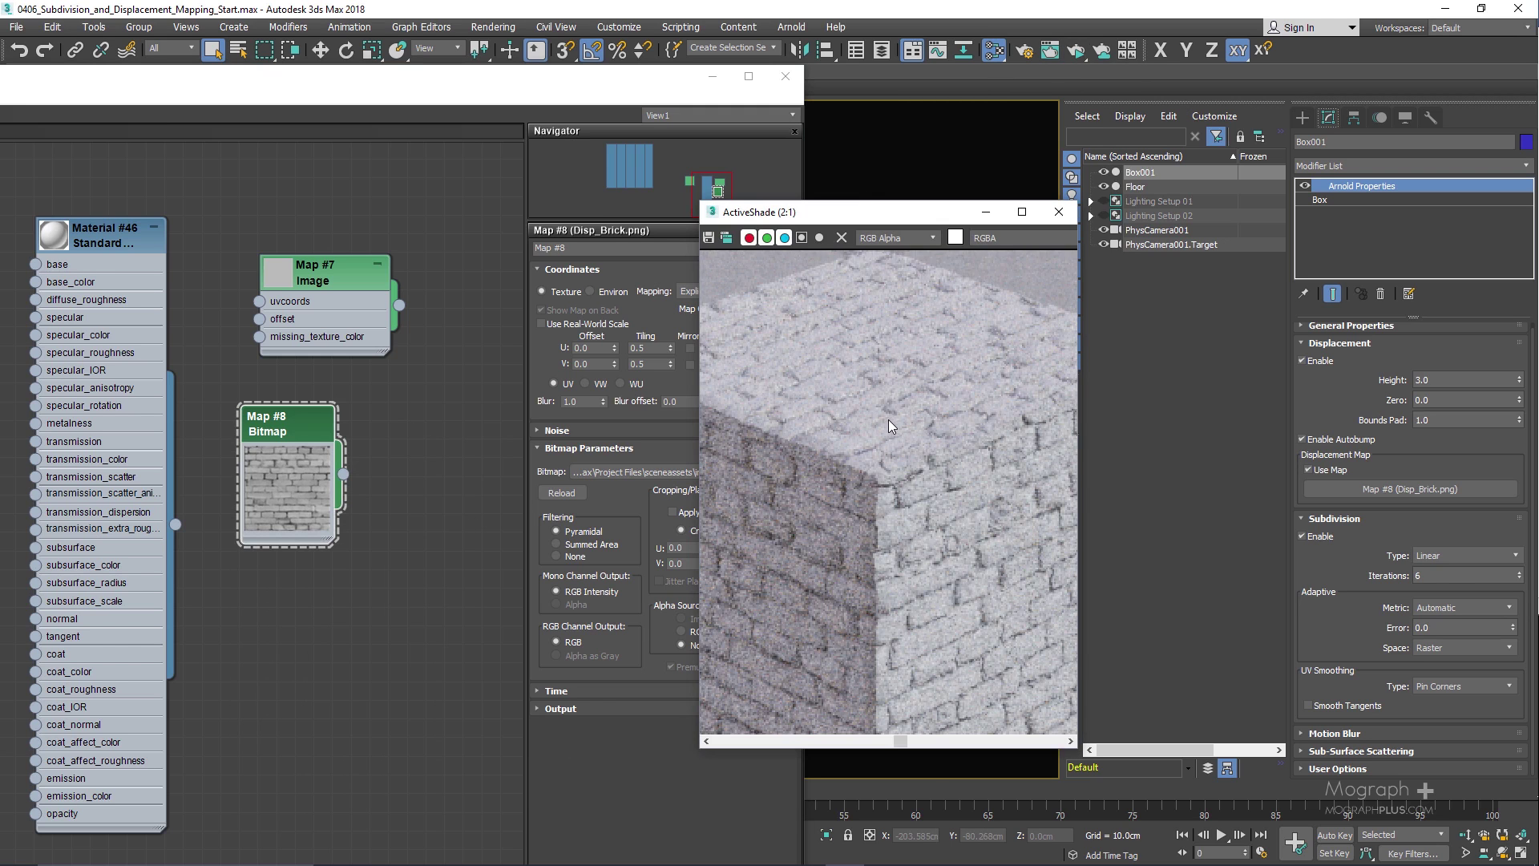
scroll(888, 420, "down", 1)
Step: Set the box's subdivision Iterations to 8
left_click(1452, 577)
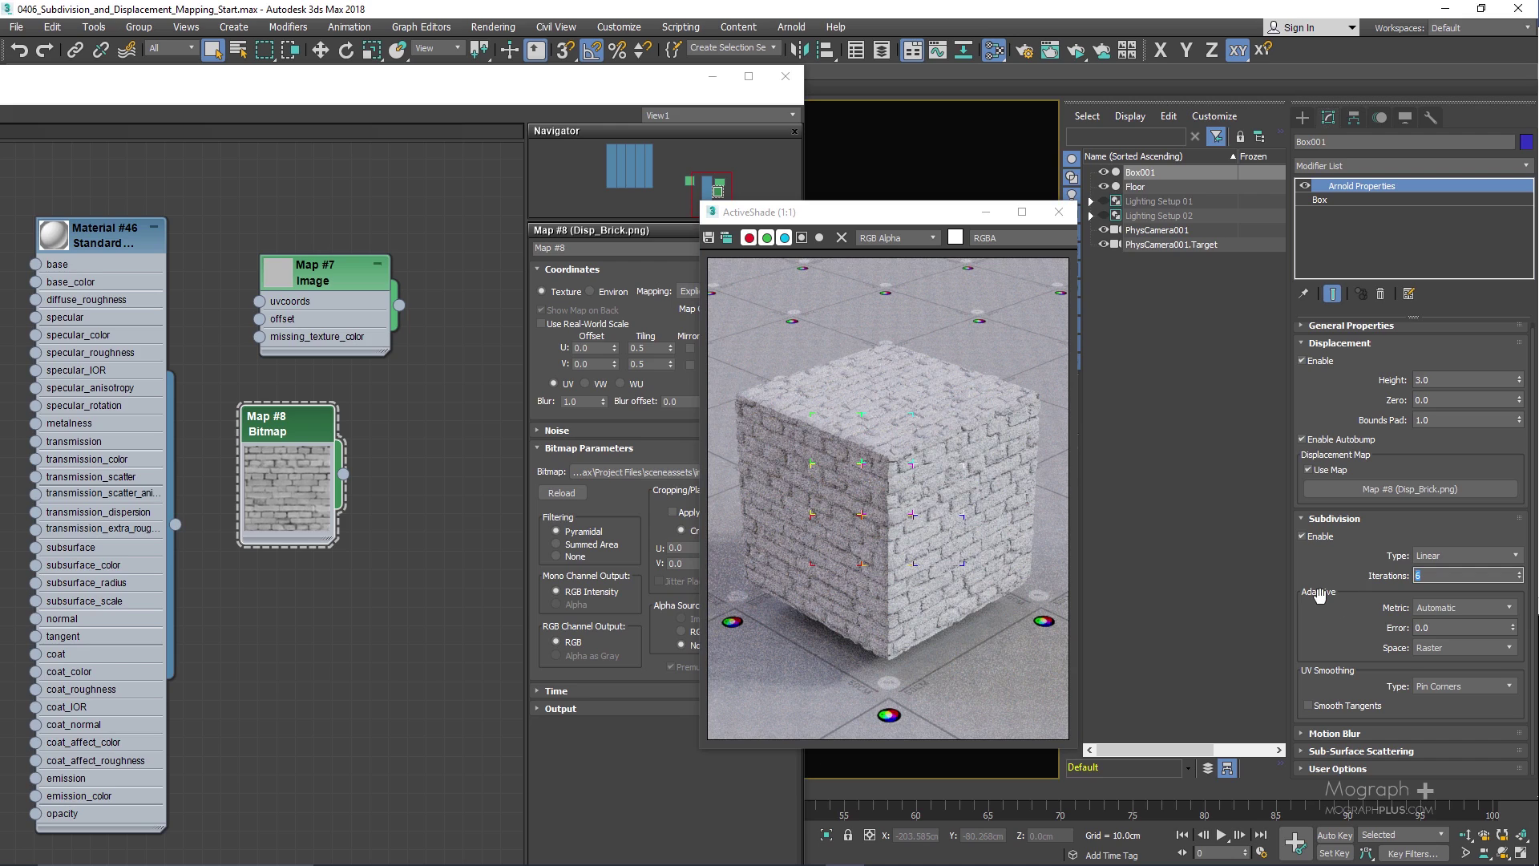
type("8")
key("Return")
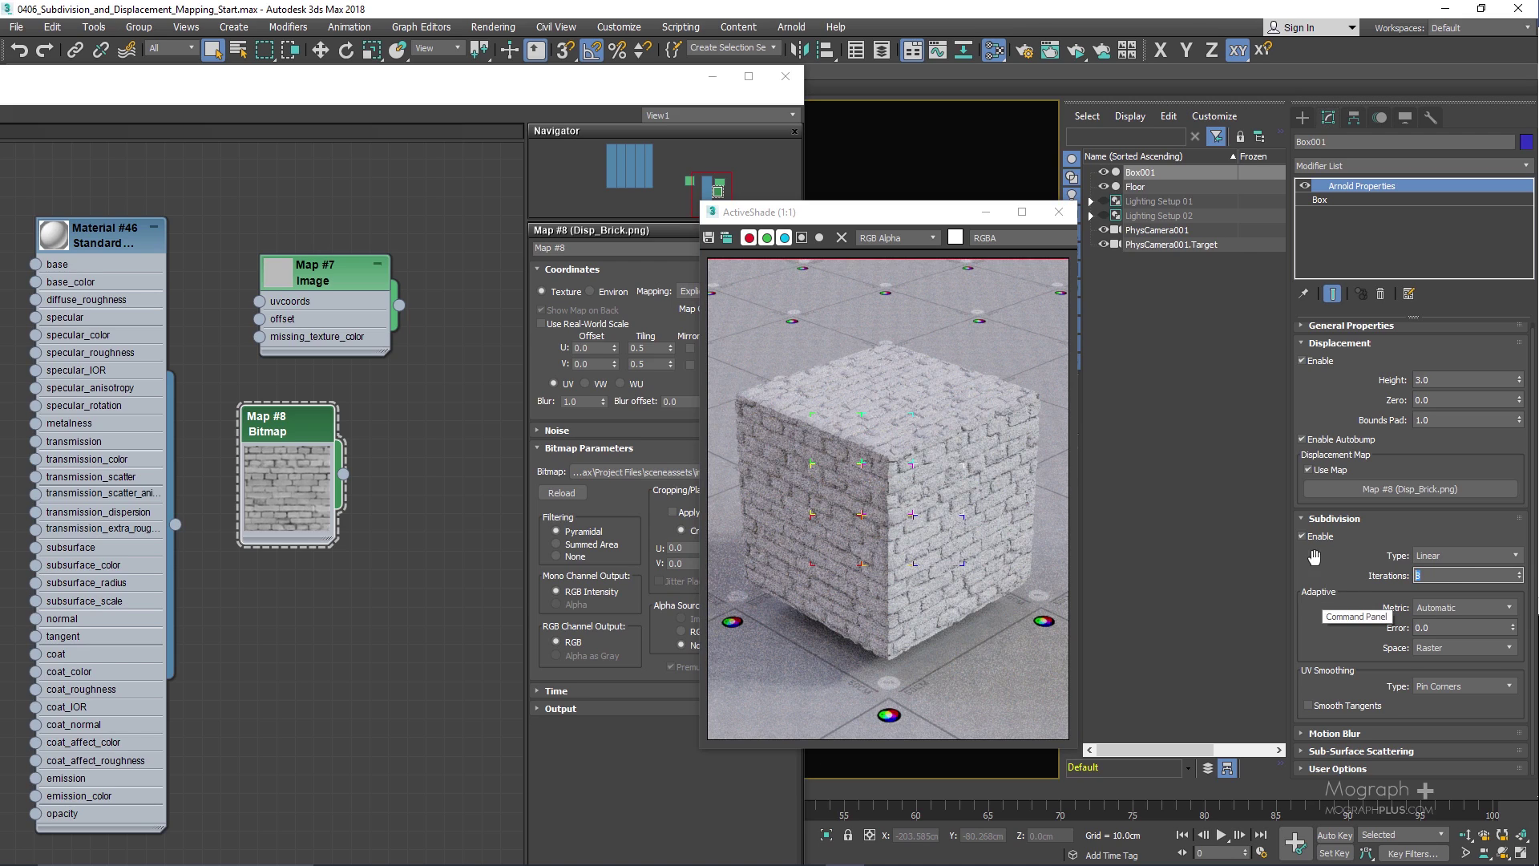
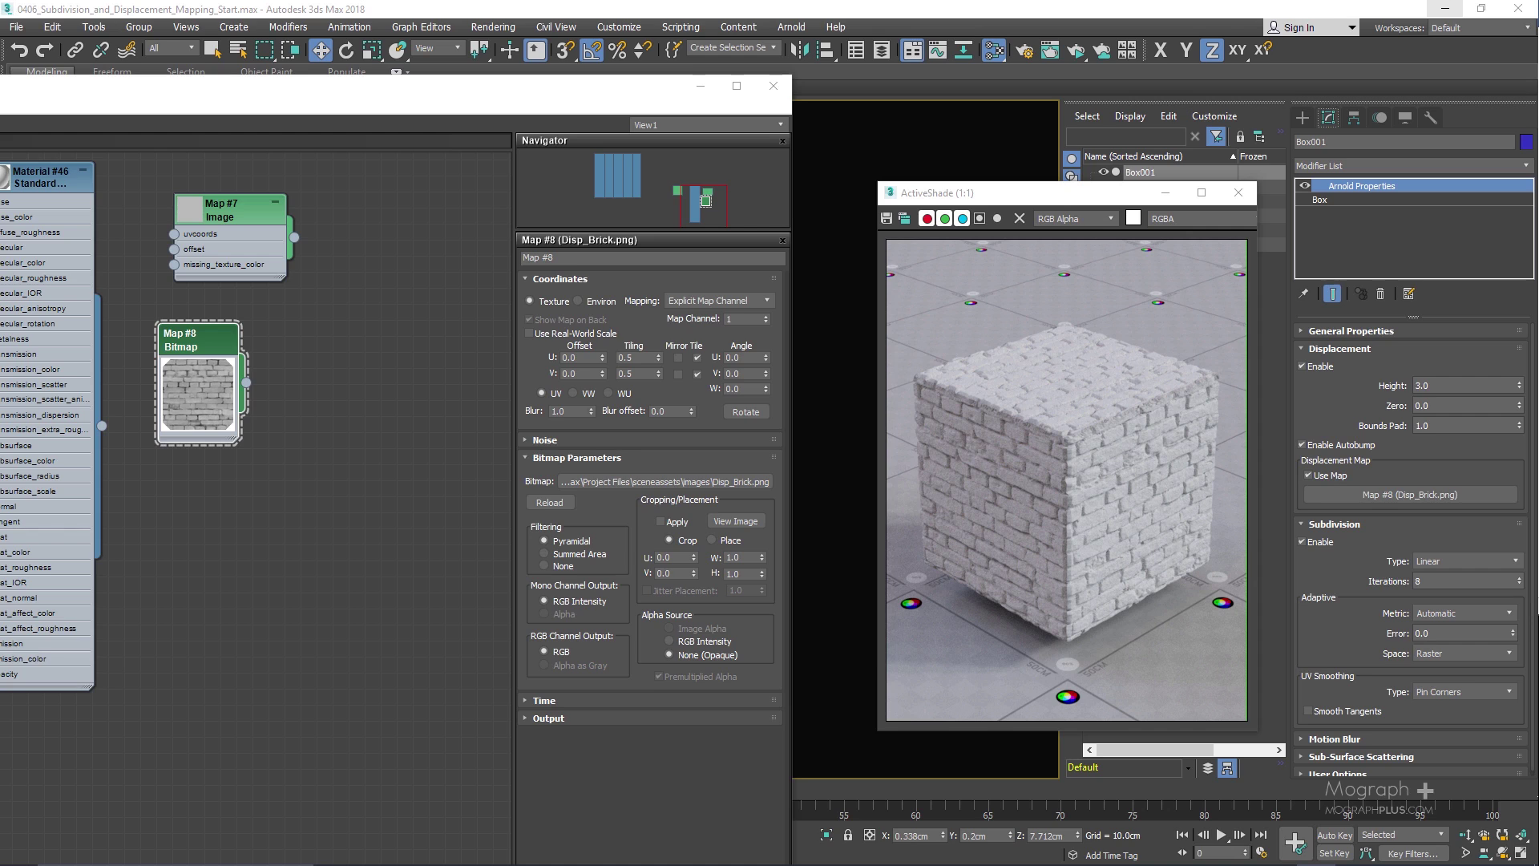
Step: Close the ActiveShade and material editor windows and hide Box001
right_click(147, 516)
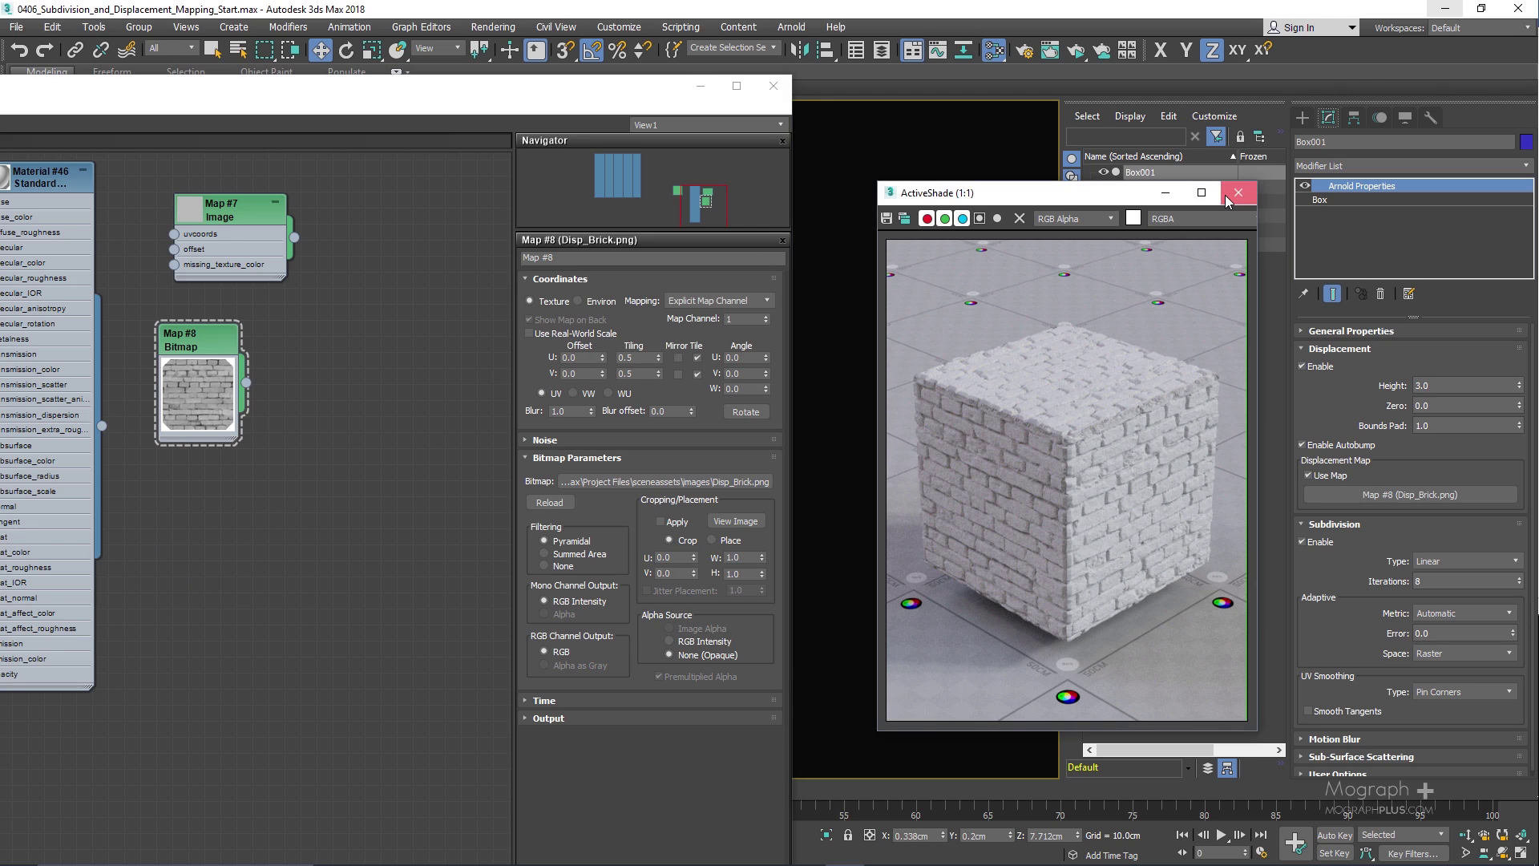
left_click(773, 85)
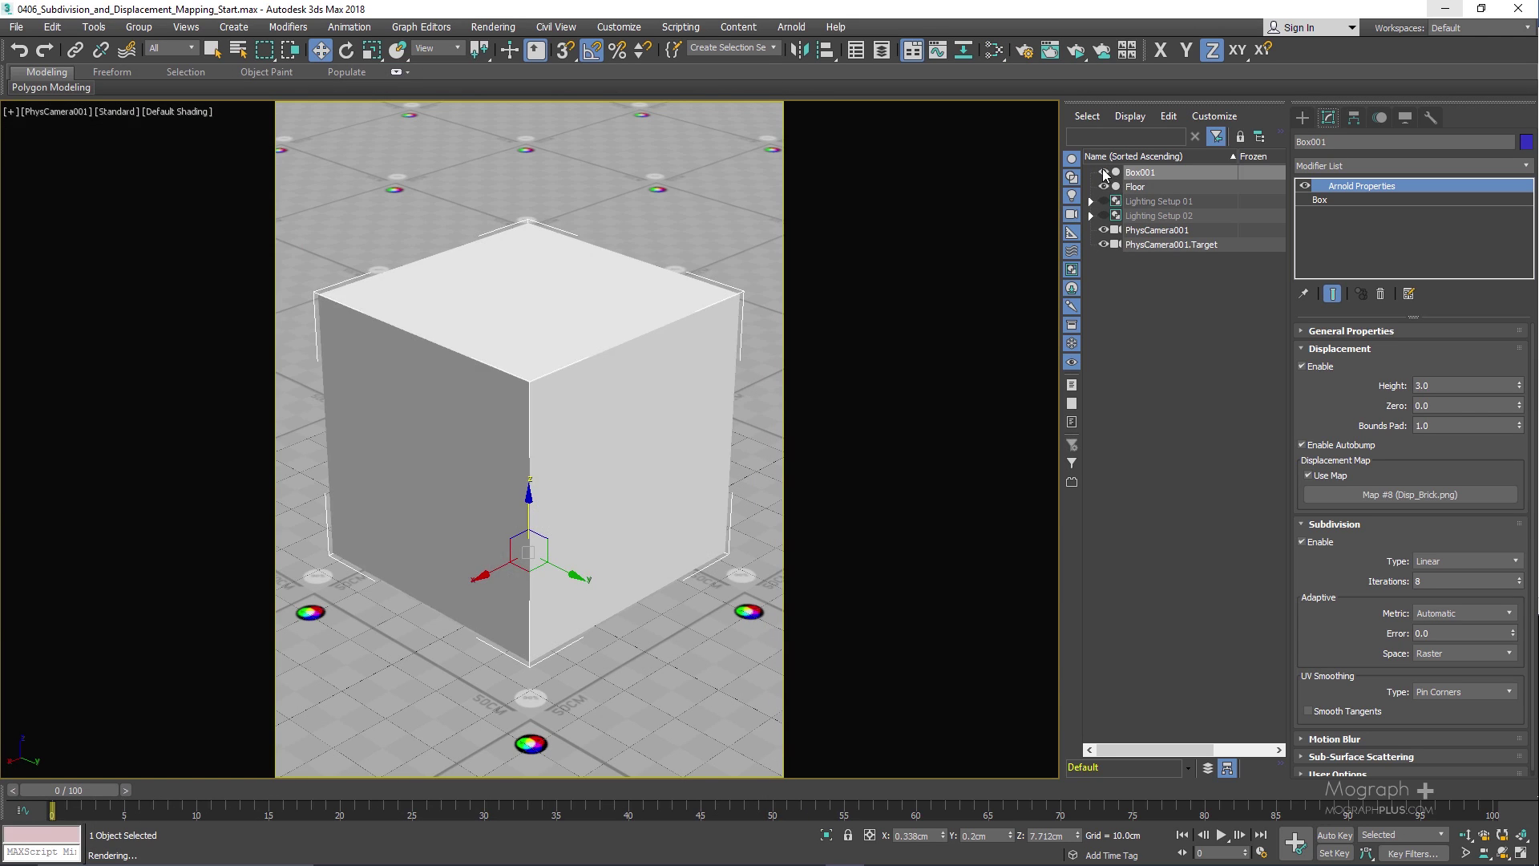
left_click(1102, 171)
right_click(517, 475)
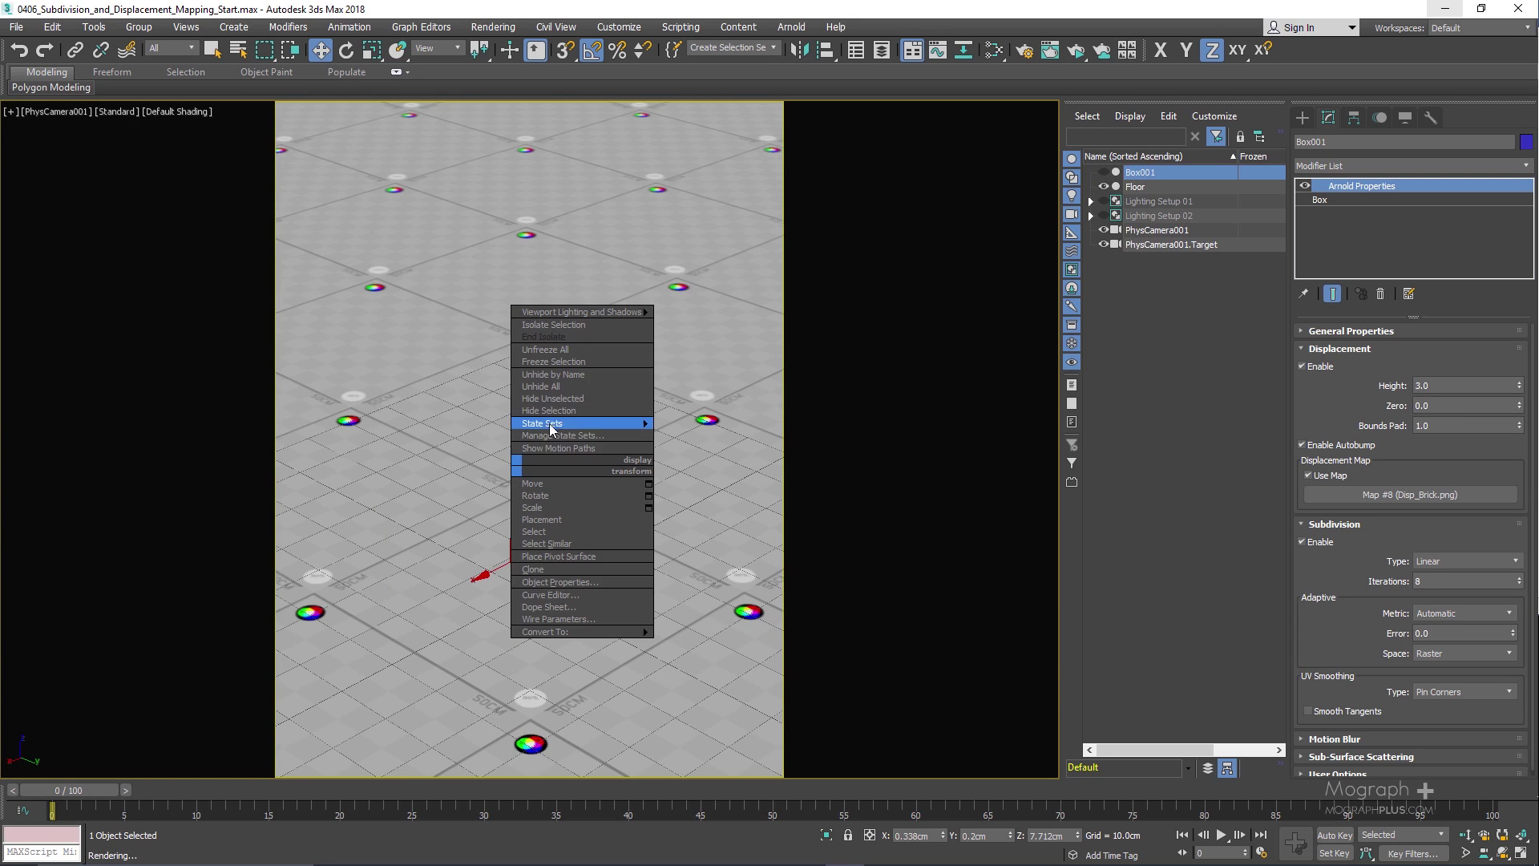
left_click(439, 426)
Step: Create a plane about 56 cm square at the floor's centre and raise it about 18 cm
right_click(530, 481, "ctrl")
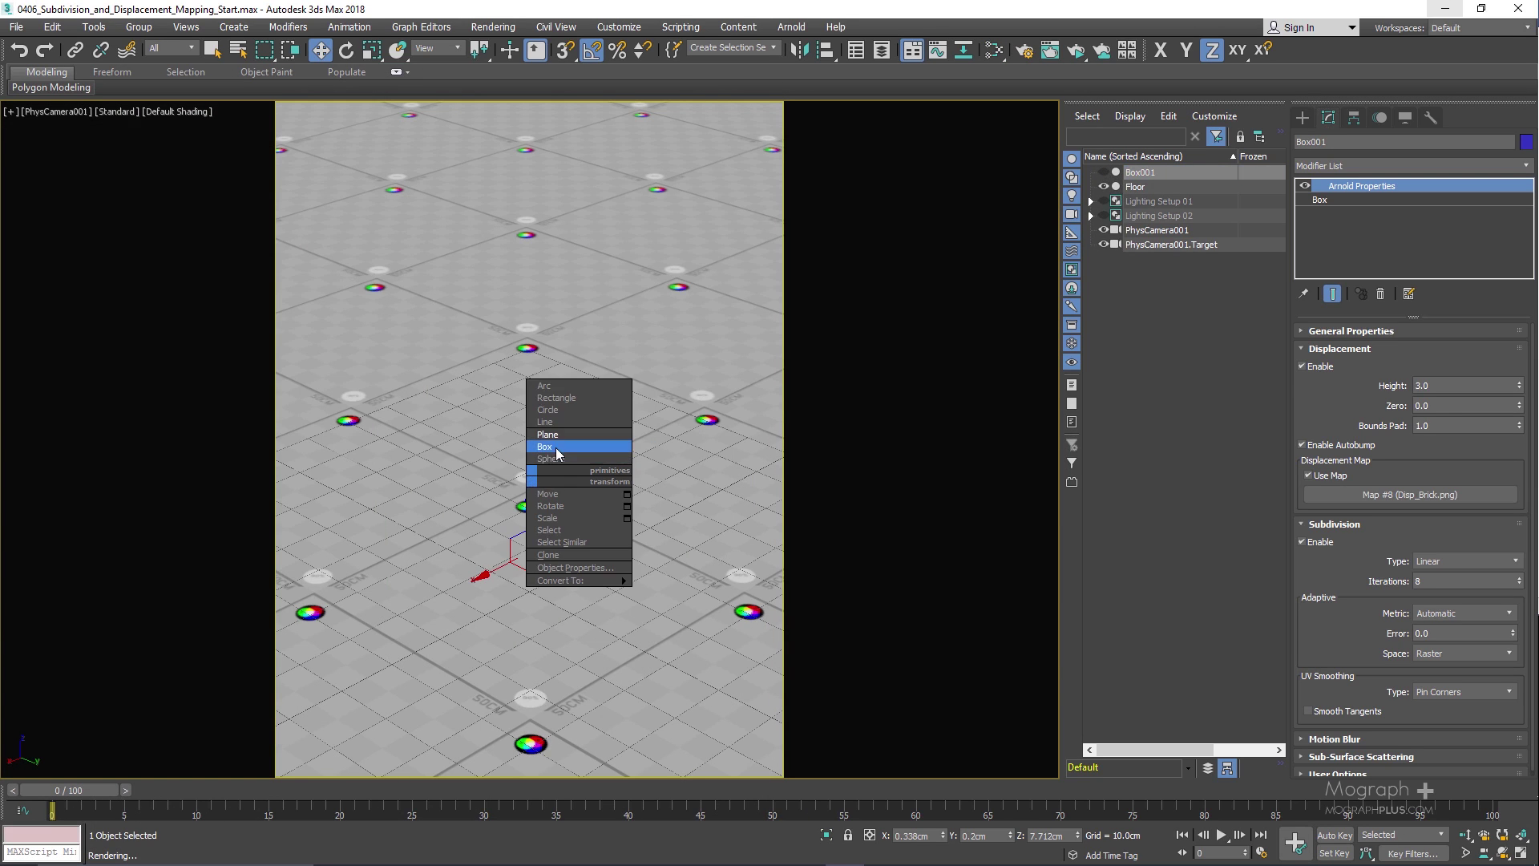
left_click(547, 433)
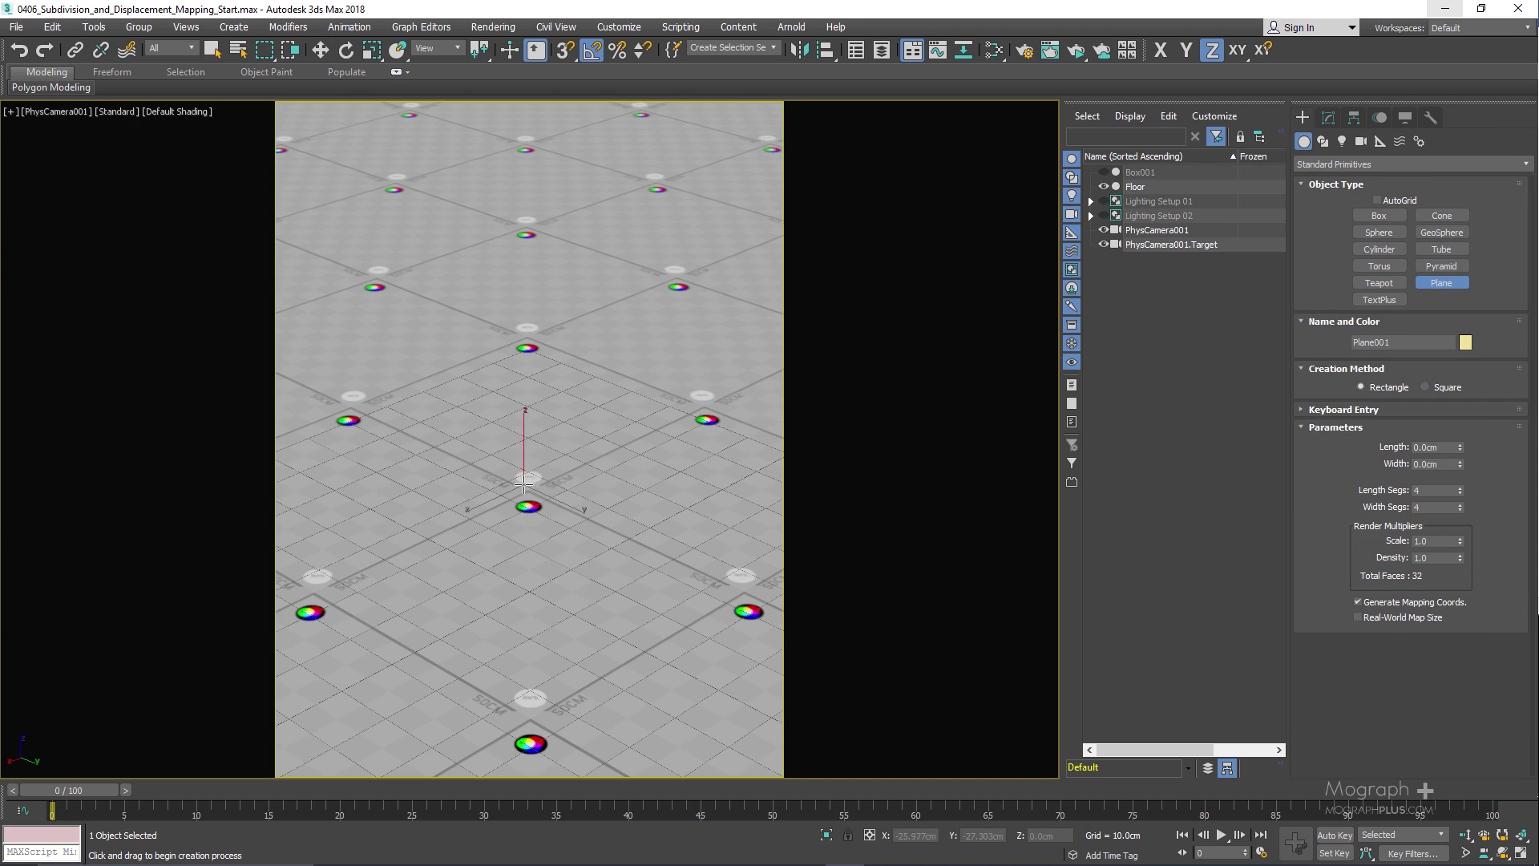
left_click_drag(529, 480, 615, 433)
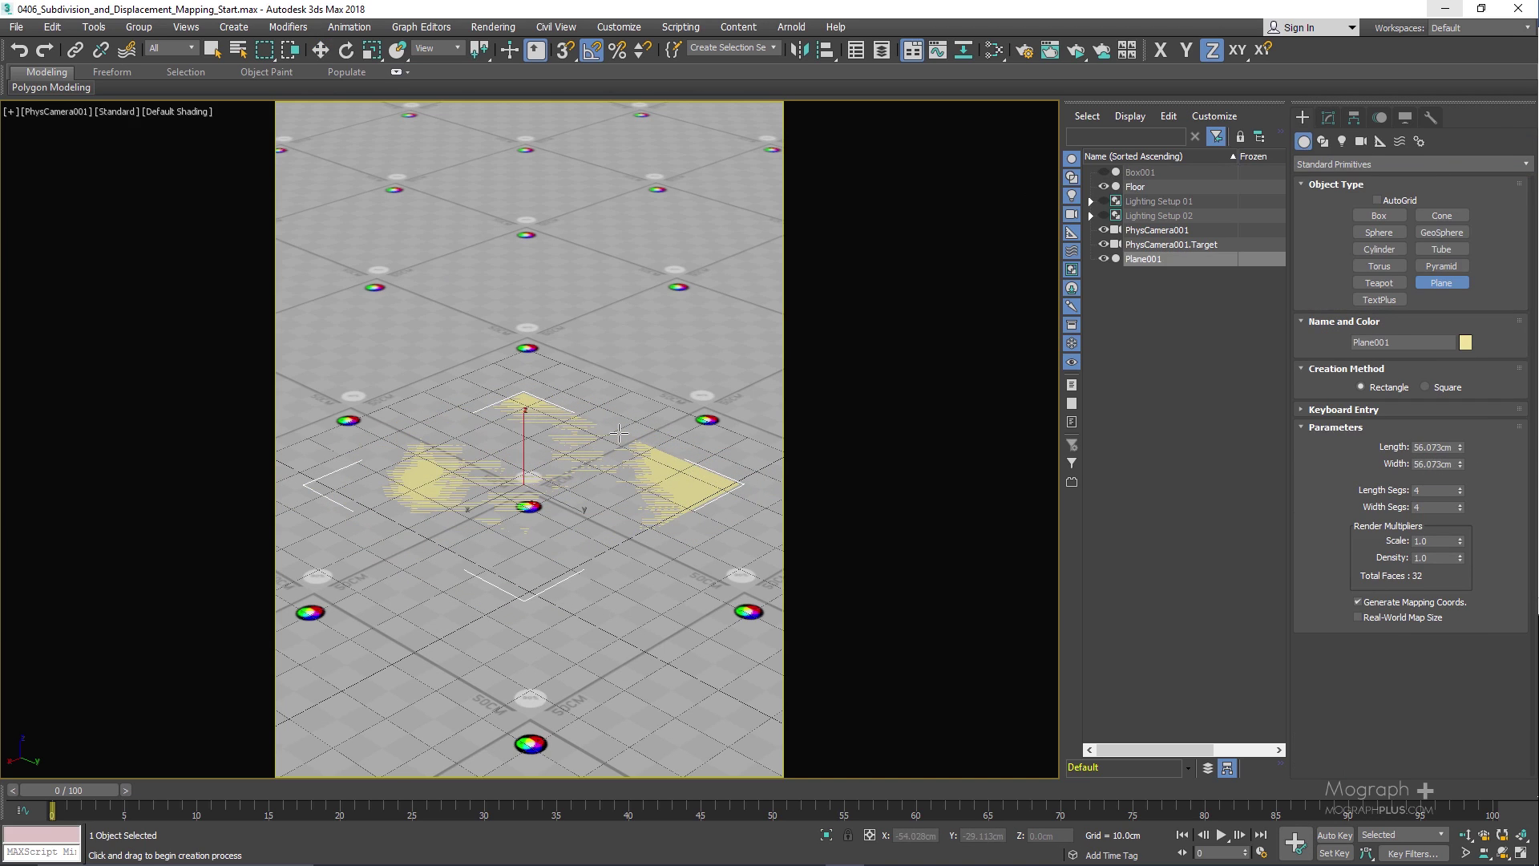
right_click(615, 432)
left_click_drag(523, 449, 527, 357)
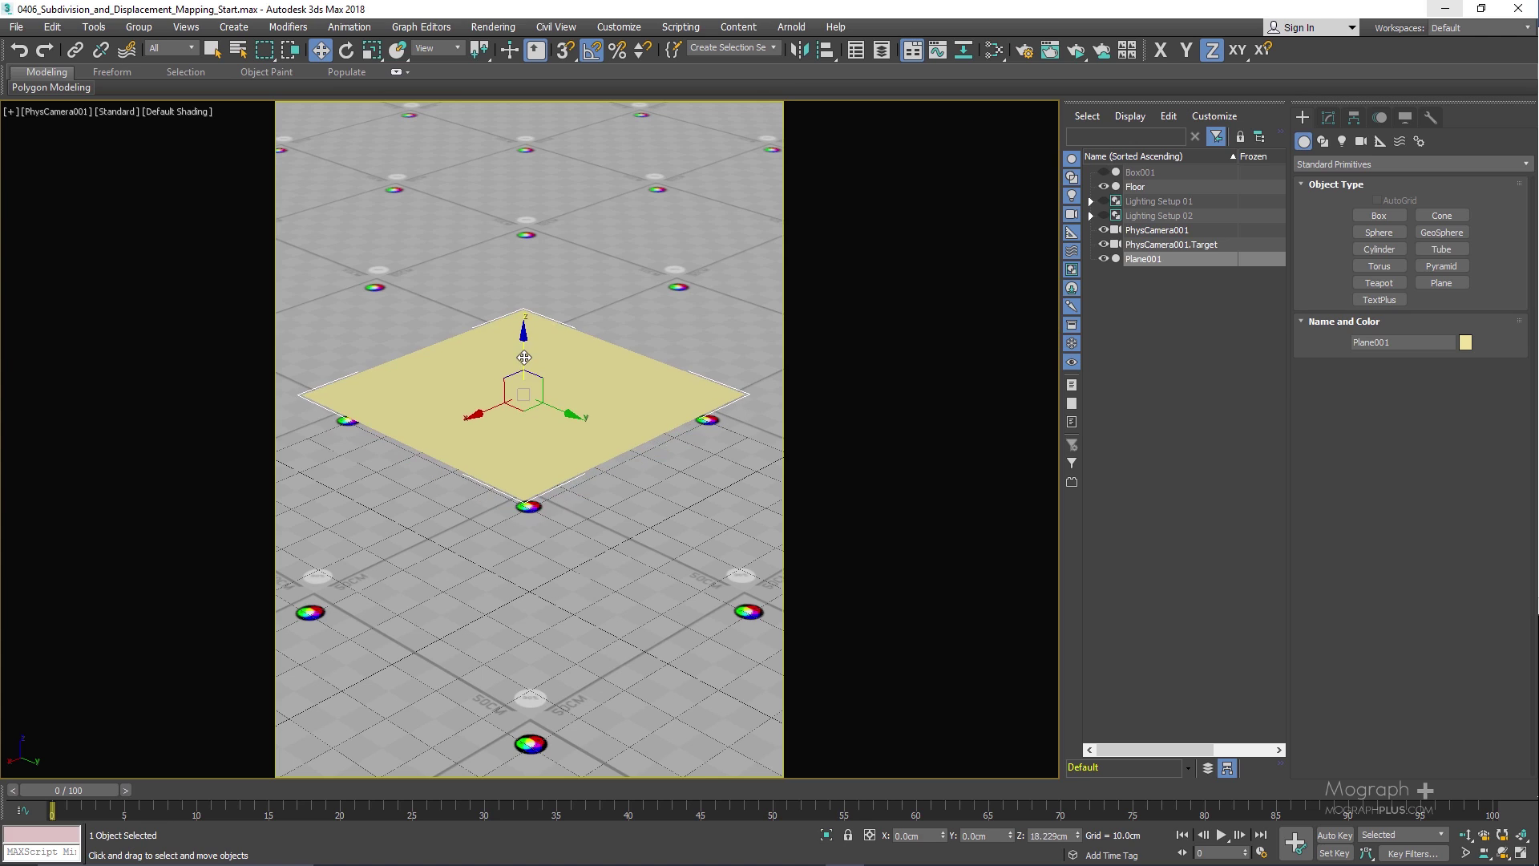
Step: Assign the Standard Surface material Material #46 to the plane and move the material editor aside
key("m")
scroll(429, 355, "up", 2)
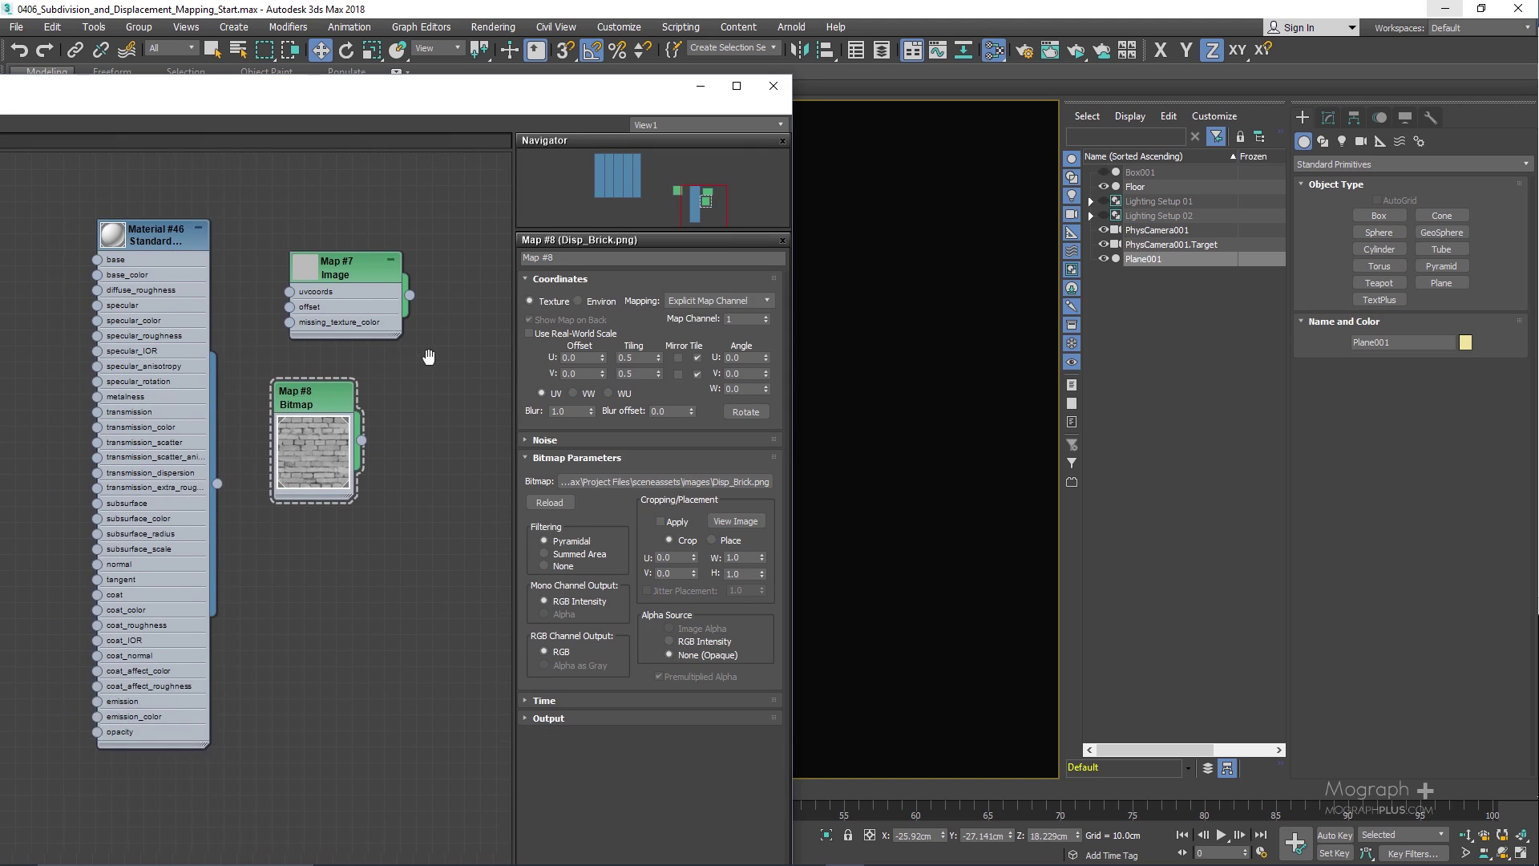
right_click(196, 248)
left_click(212, 266)
left_click_drag(585, 94, 239, 261)
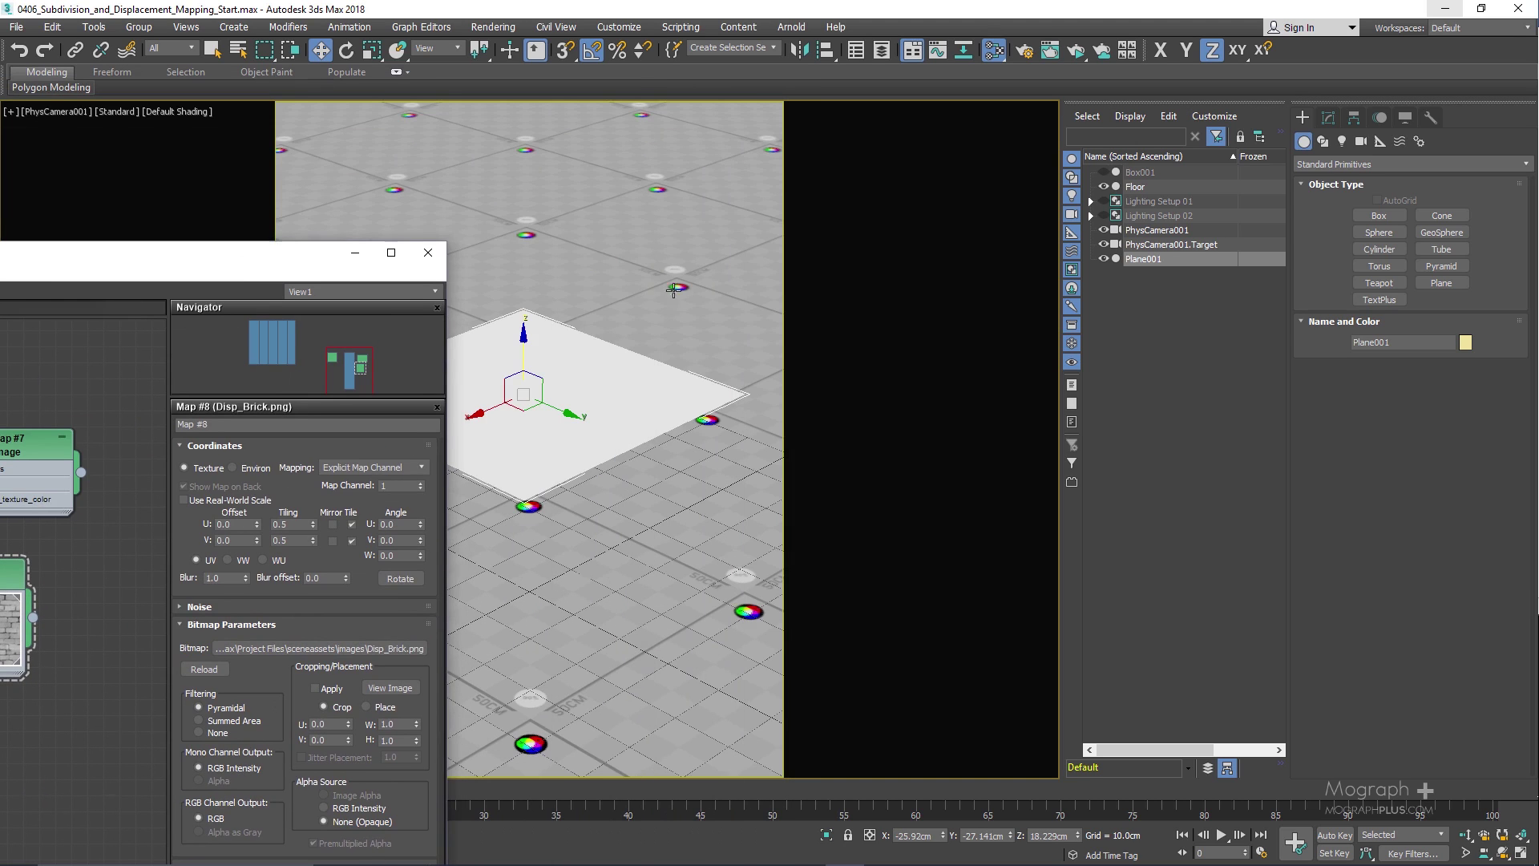
Step: Add an Arnold Properties modifier to the plane and enable its displacement
left_click(1328, 117)
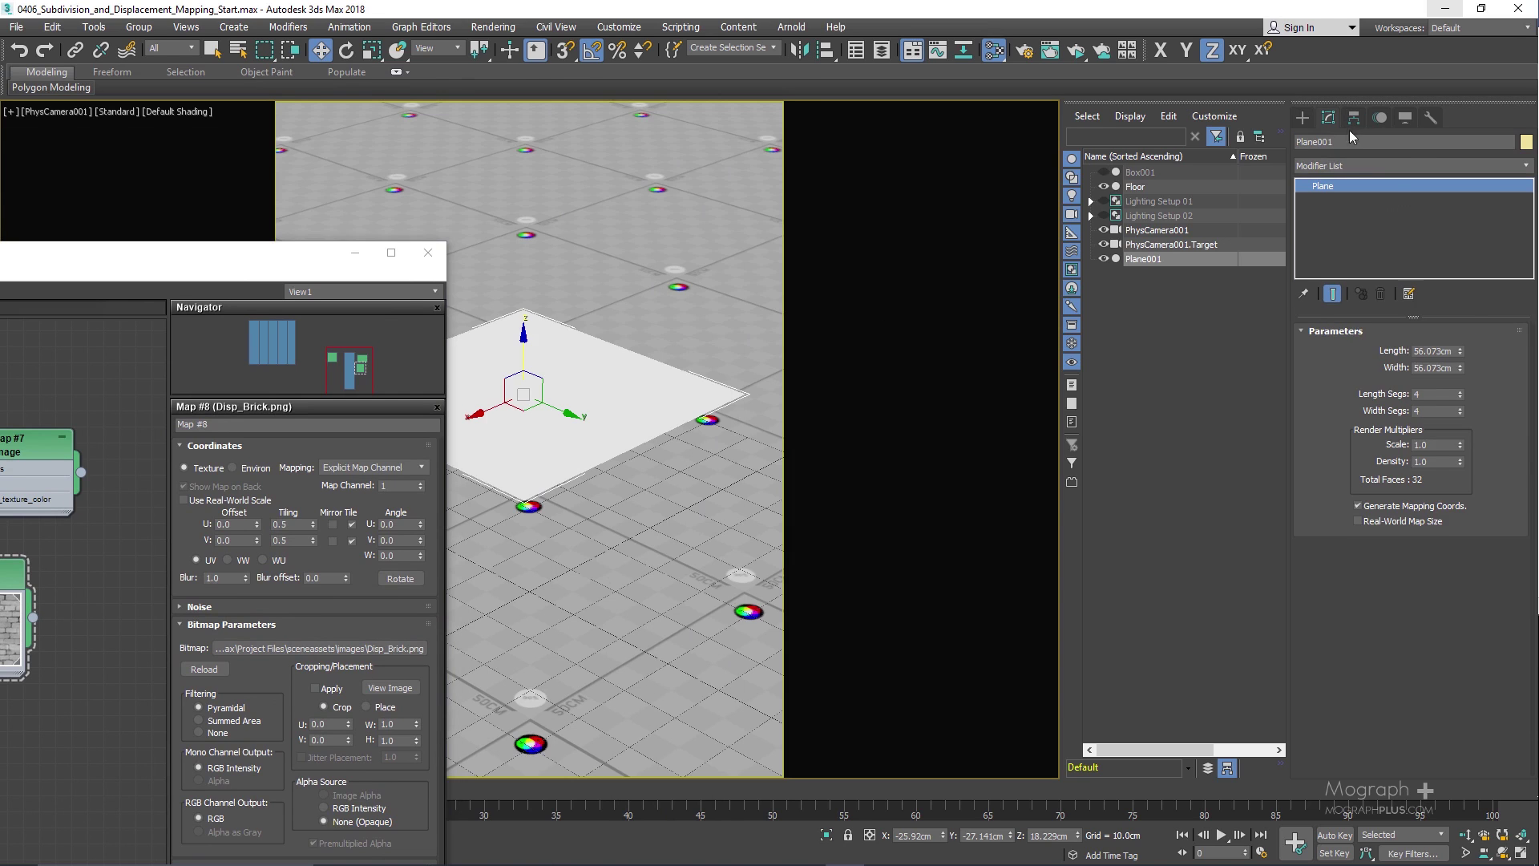
left_click(1382, 166)
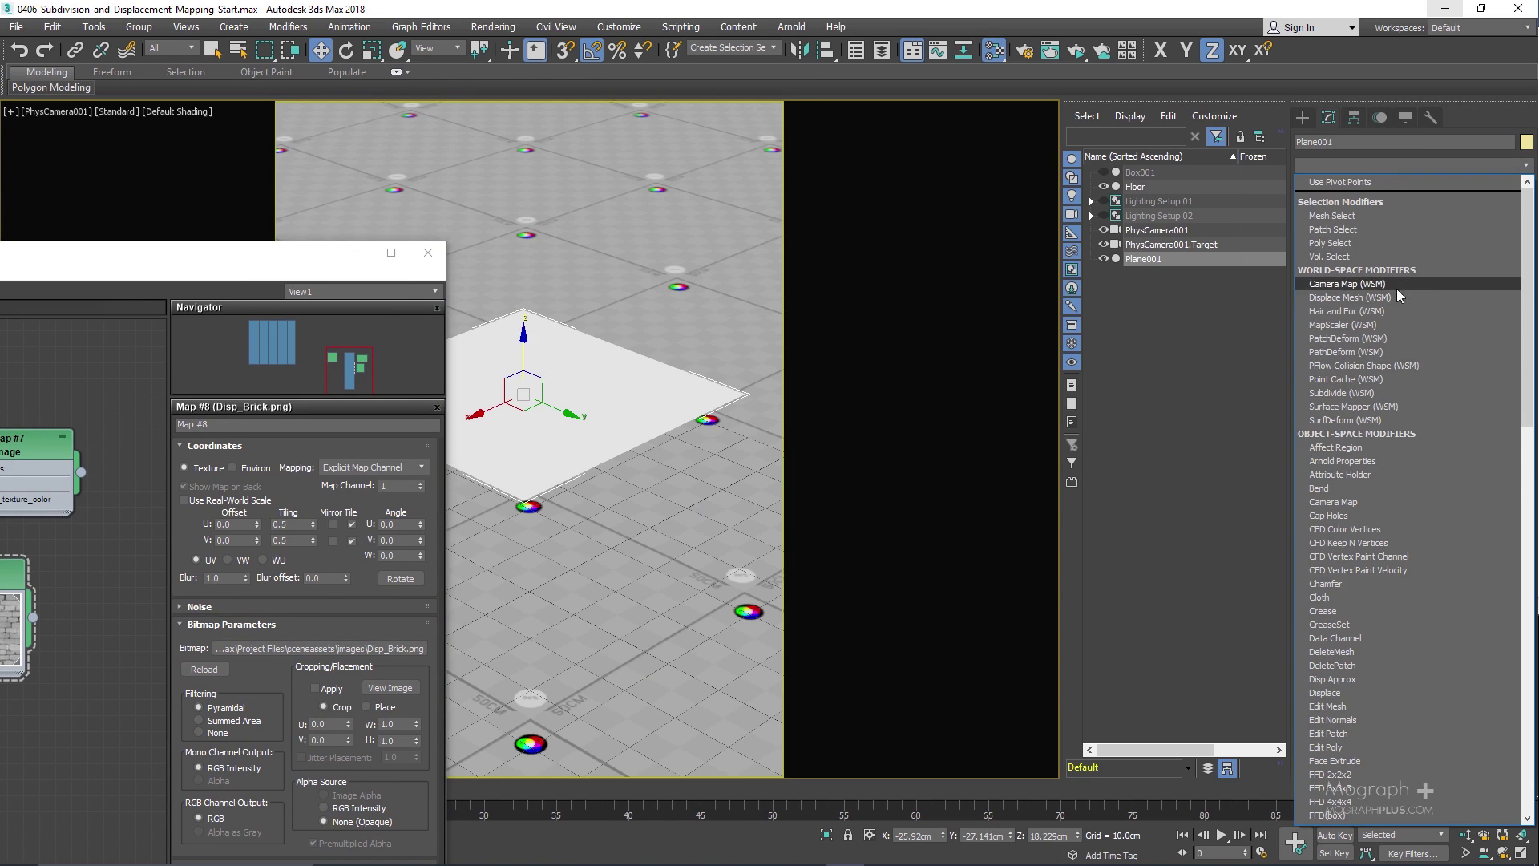
left_click(1379, 464)
left_click(1310, 365)
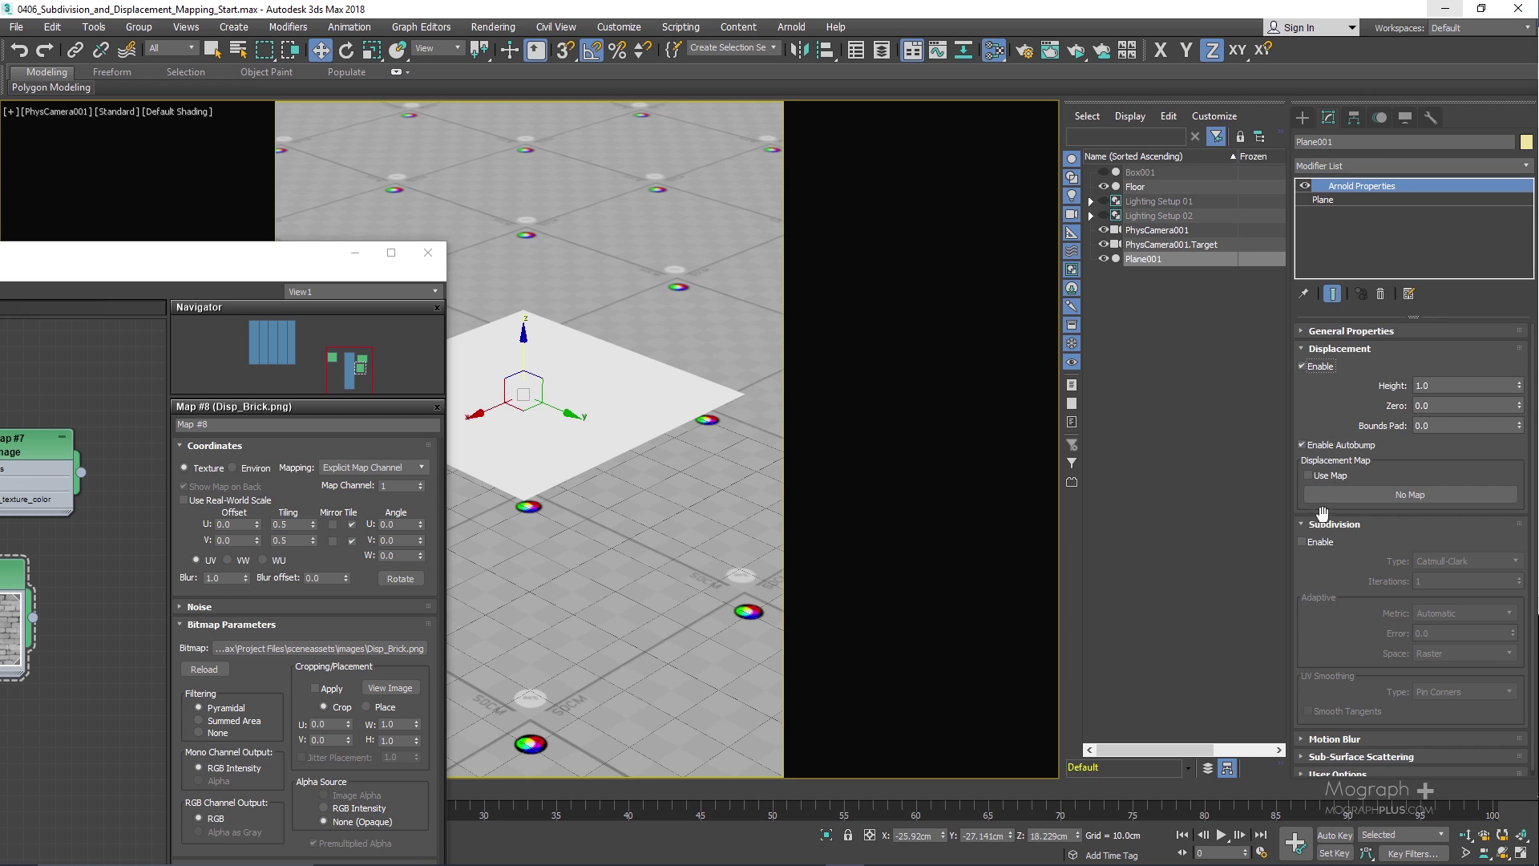
Step: Enable subdivision on the plane and set its Iterations to 5
left_click(1326, 542)
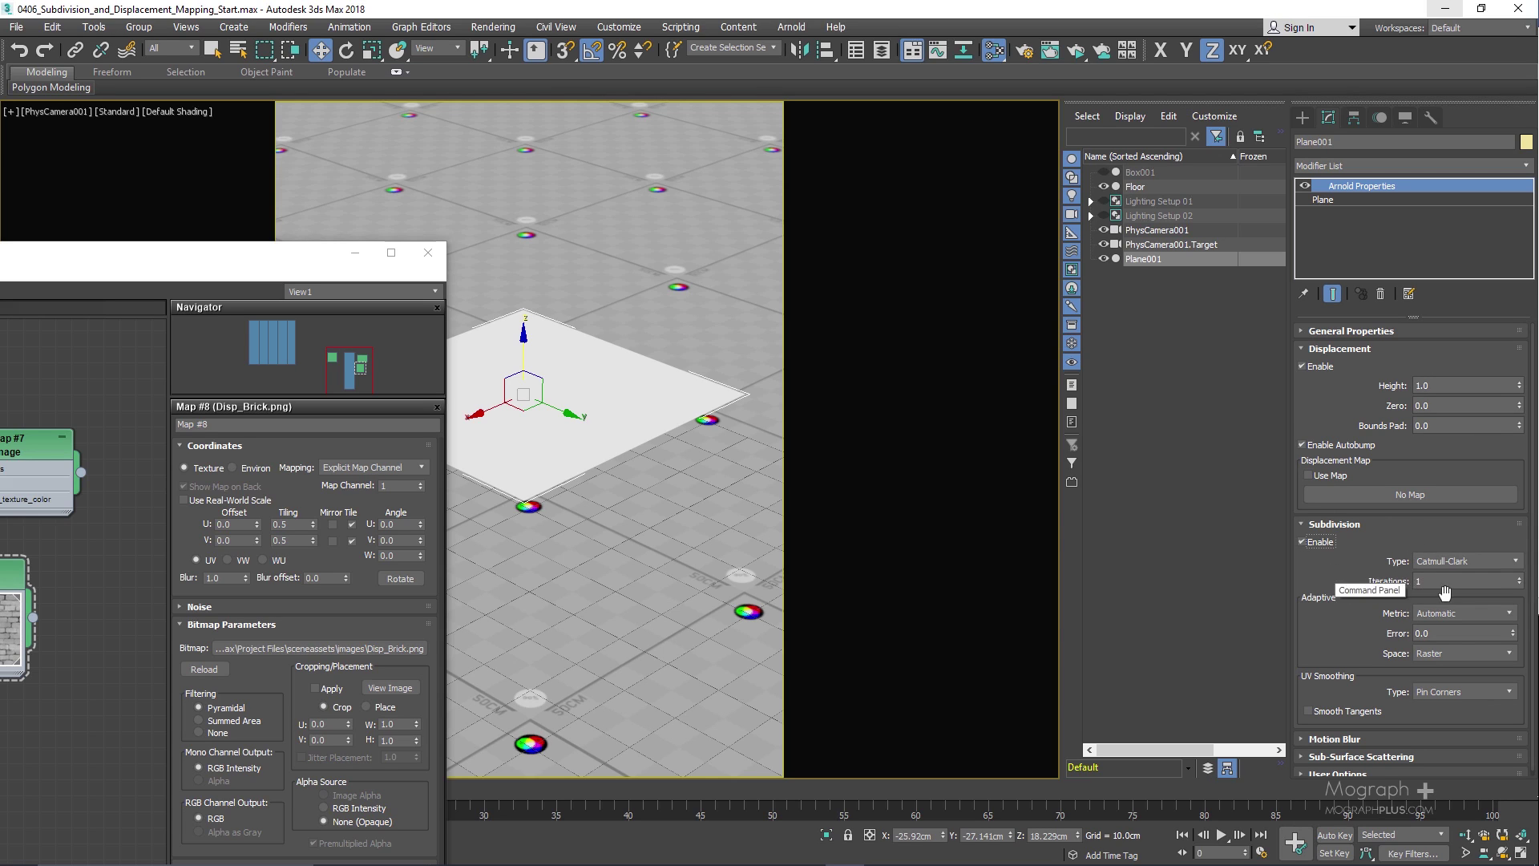
left_click(1449, 581)
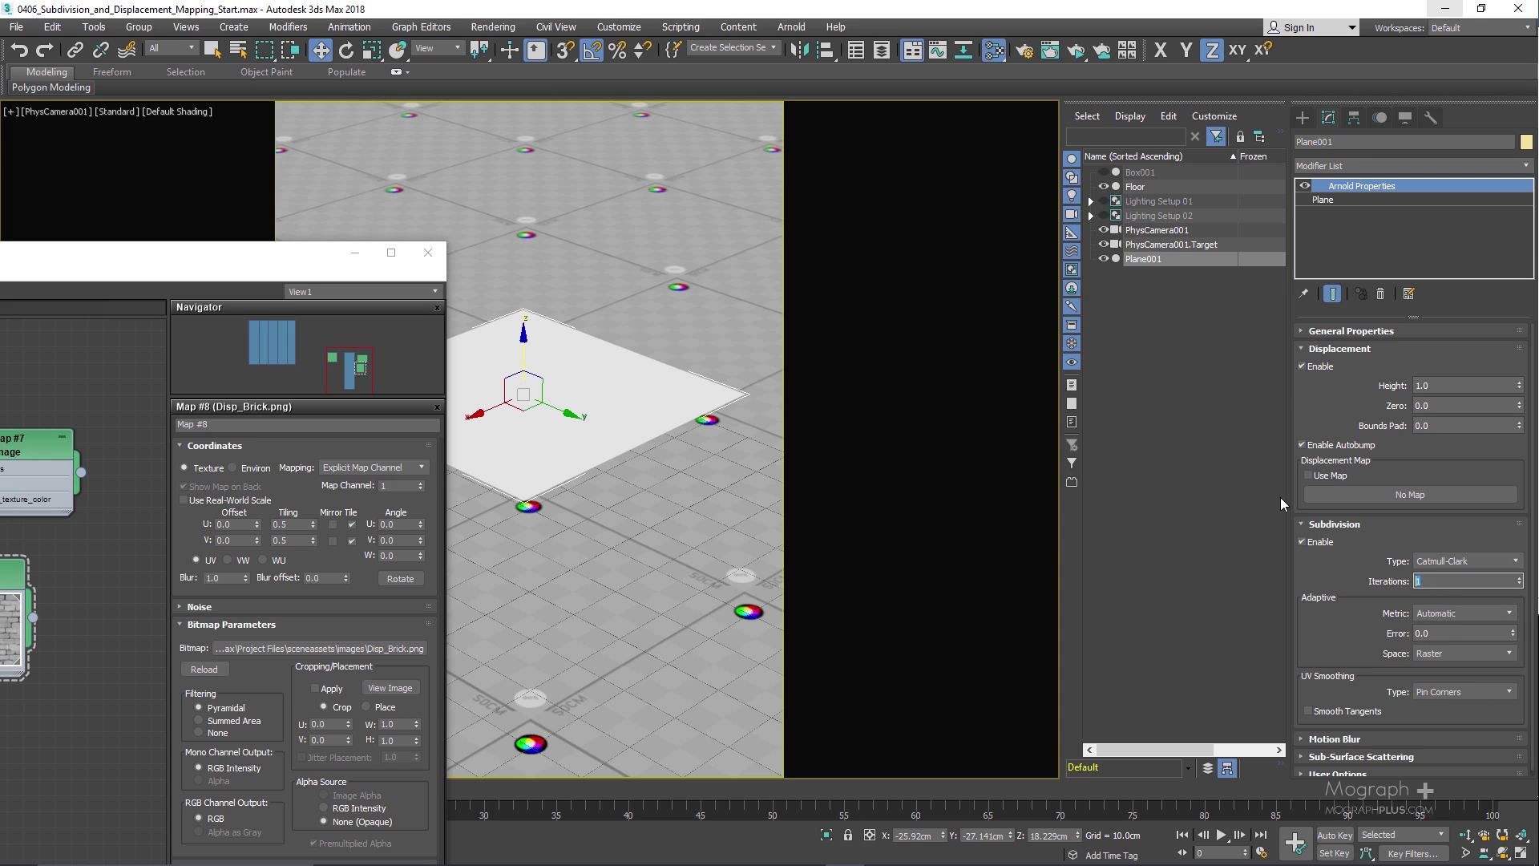
type("5")
left_click(1324, 420)
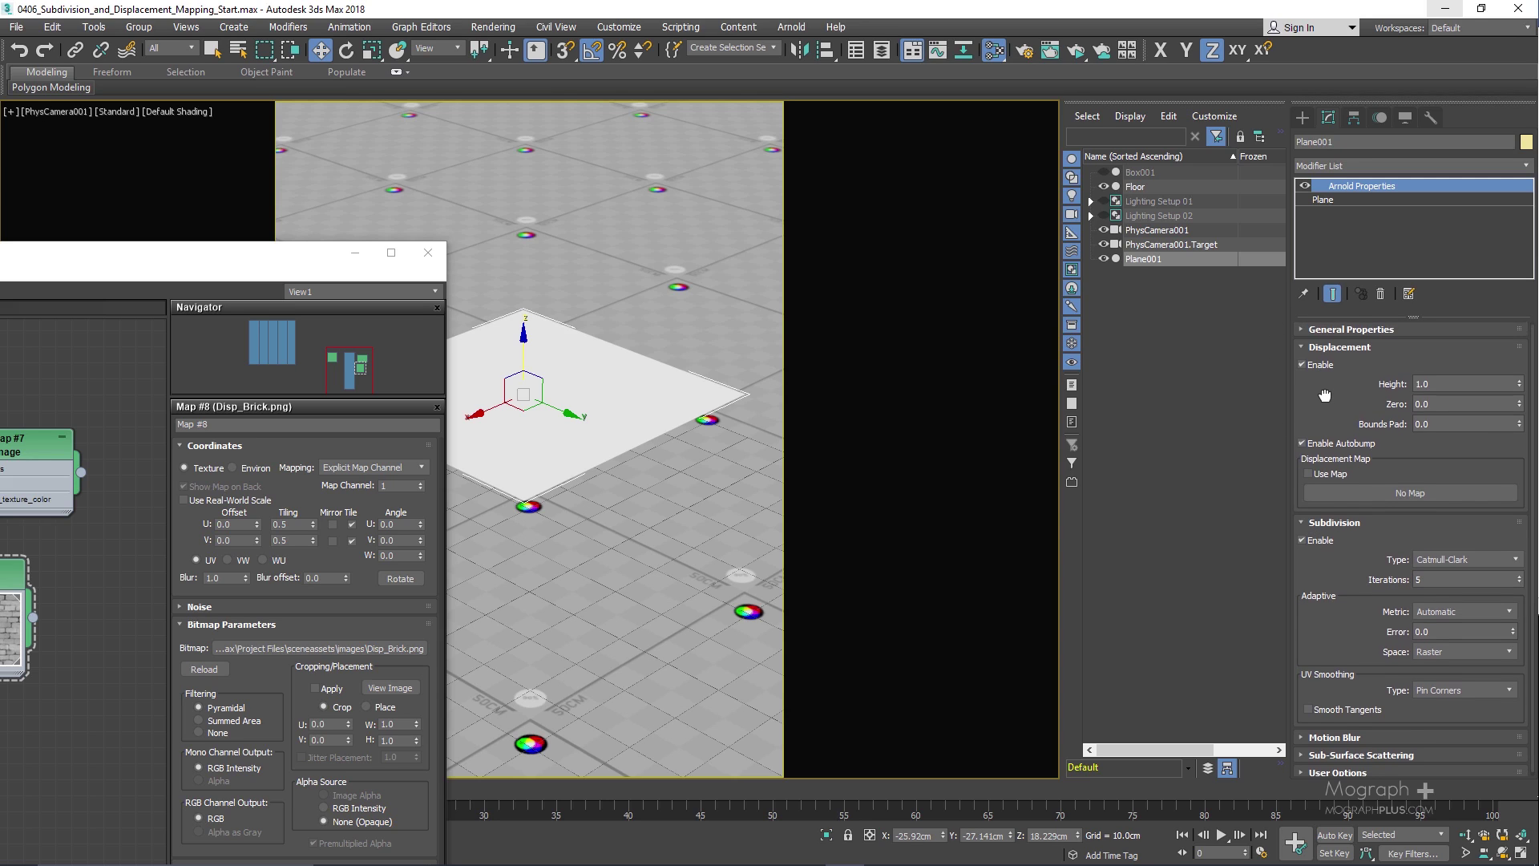
Step: Add a Bitmap map using disp_vector_ear_Displacement_Source_6_Target_0.tif to the material editor, below the brick bitmap
left_click_drag(445, 241, 920, 135)
scroll(374, 286, "up", 3)
right_click(324, 401)
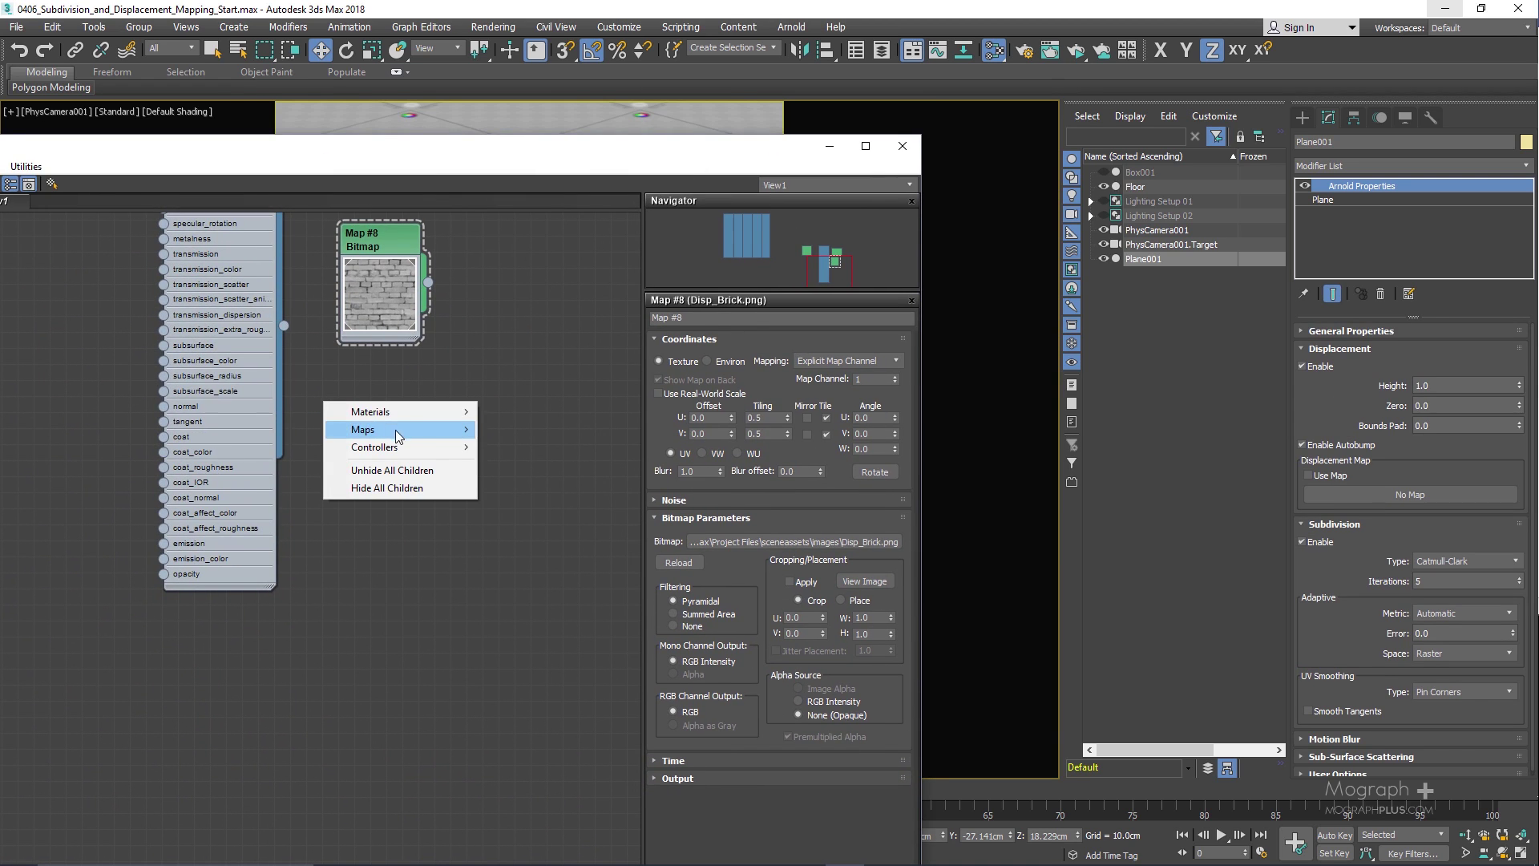
mouse_move(398, 431)
mouse_move(522, 437)
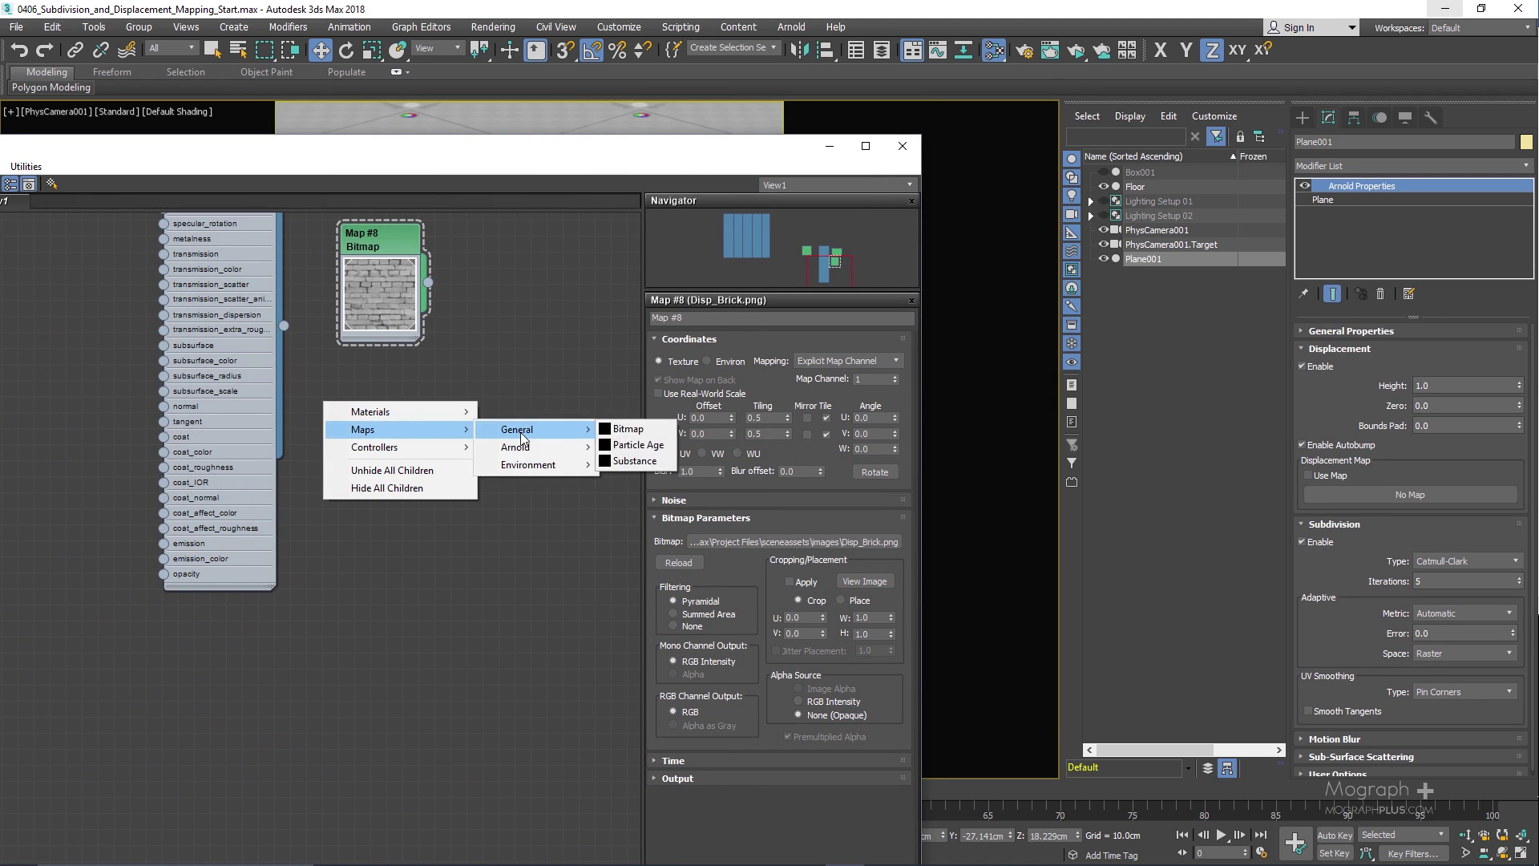
left_click(628, 428)
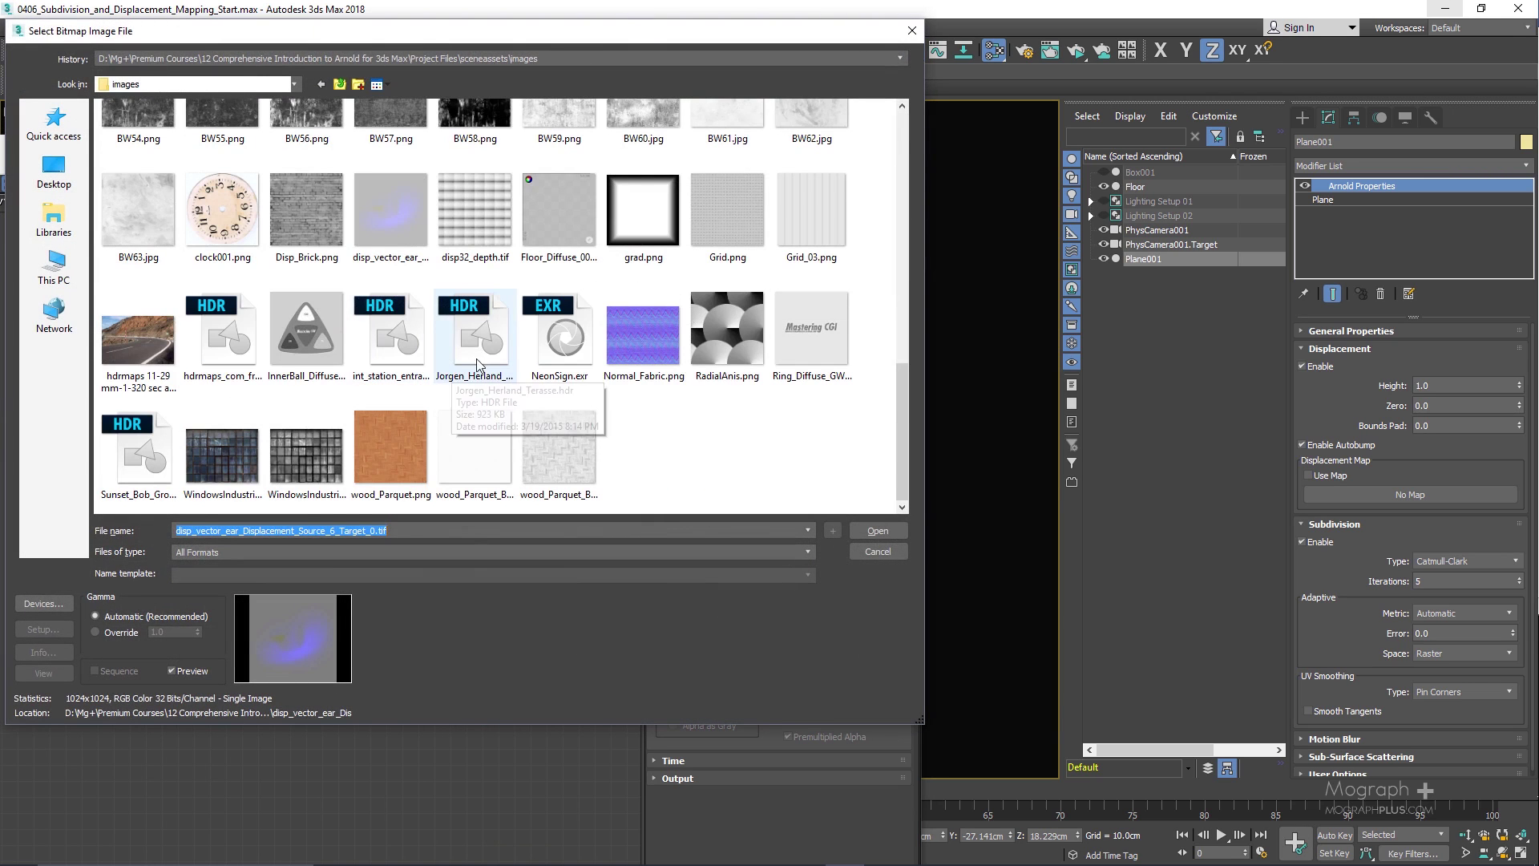
left_click(399, 205)
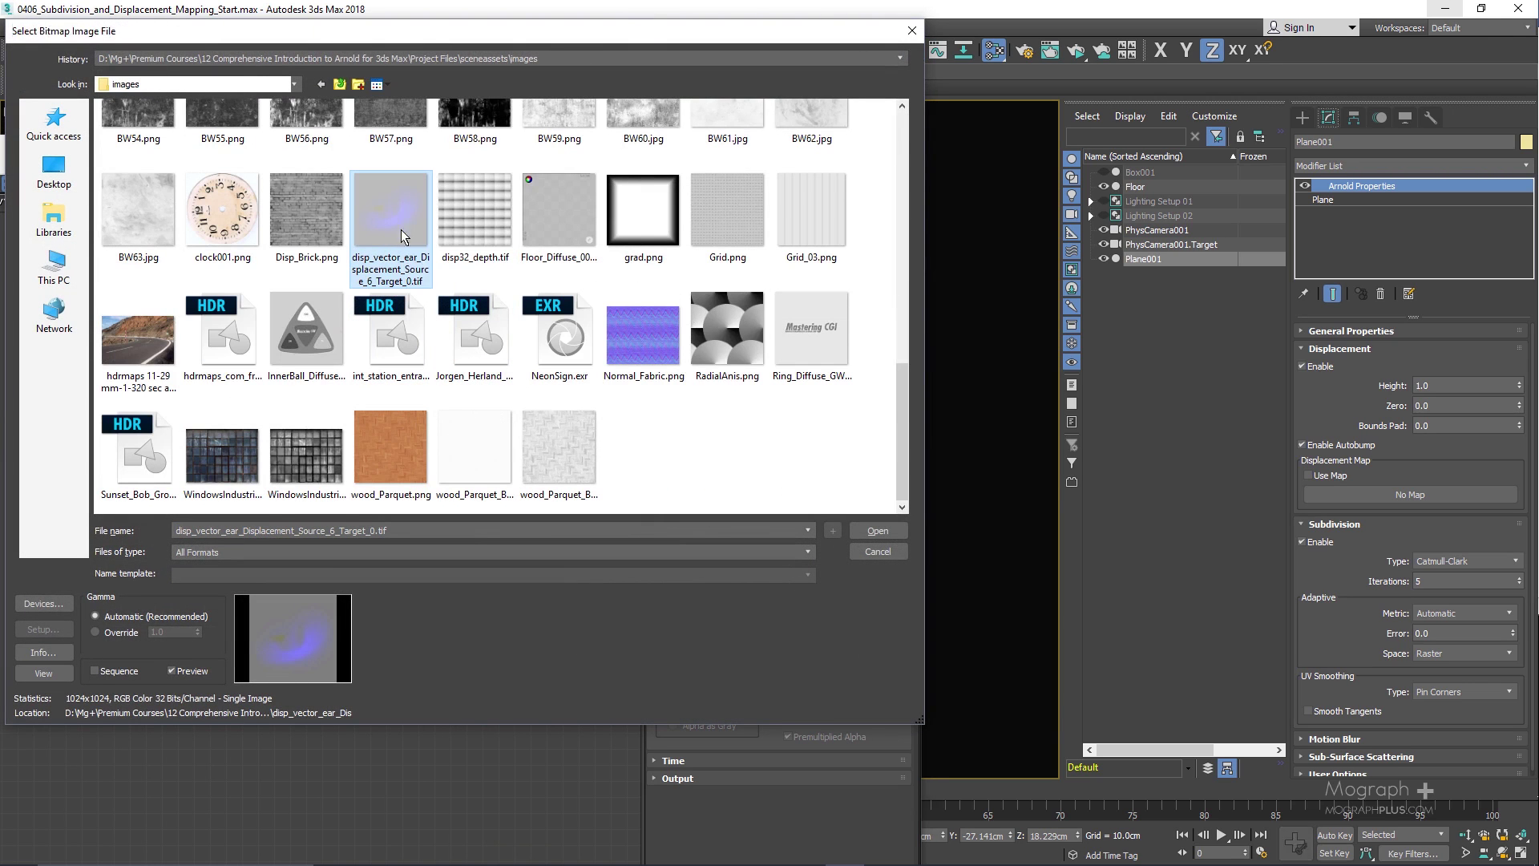
double_click(399, 231)
left_click_drag(277, 403, 359, 406)
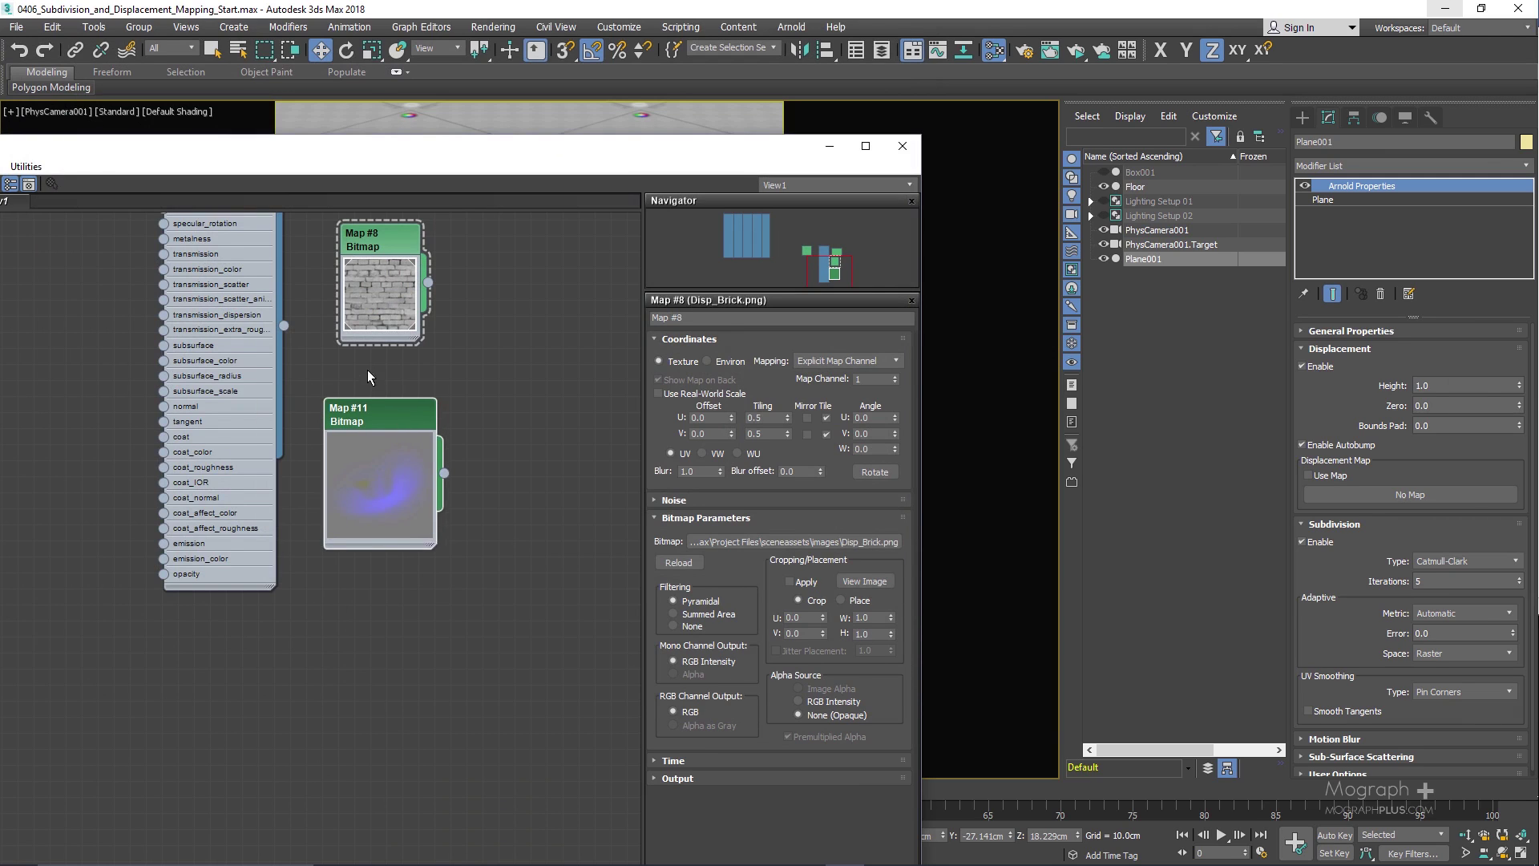
Step: Add an Arnold Vector Map node and connect the ear displacement bitmap to its input
middle_click_drag(367, 369, 275, 390)
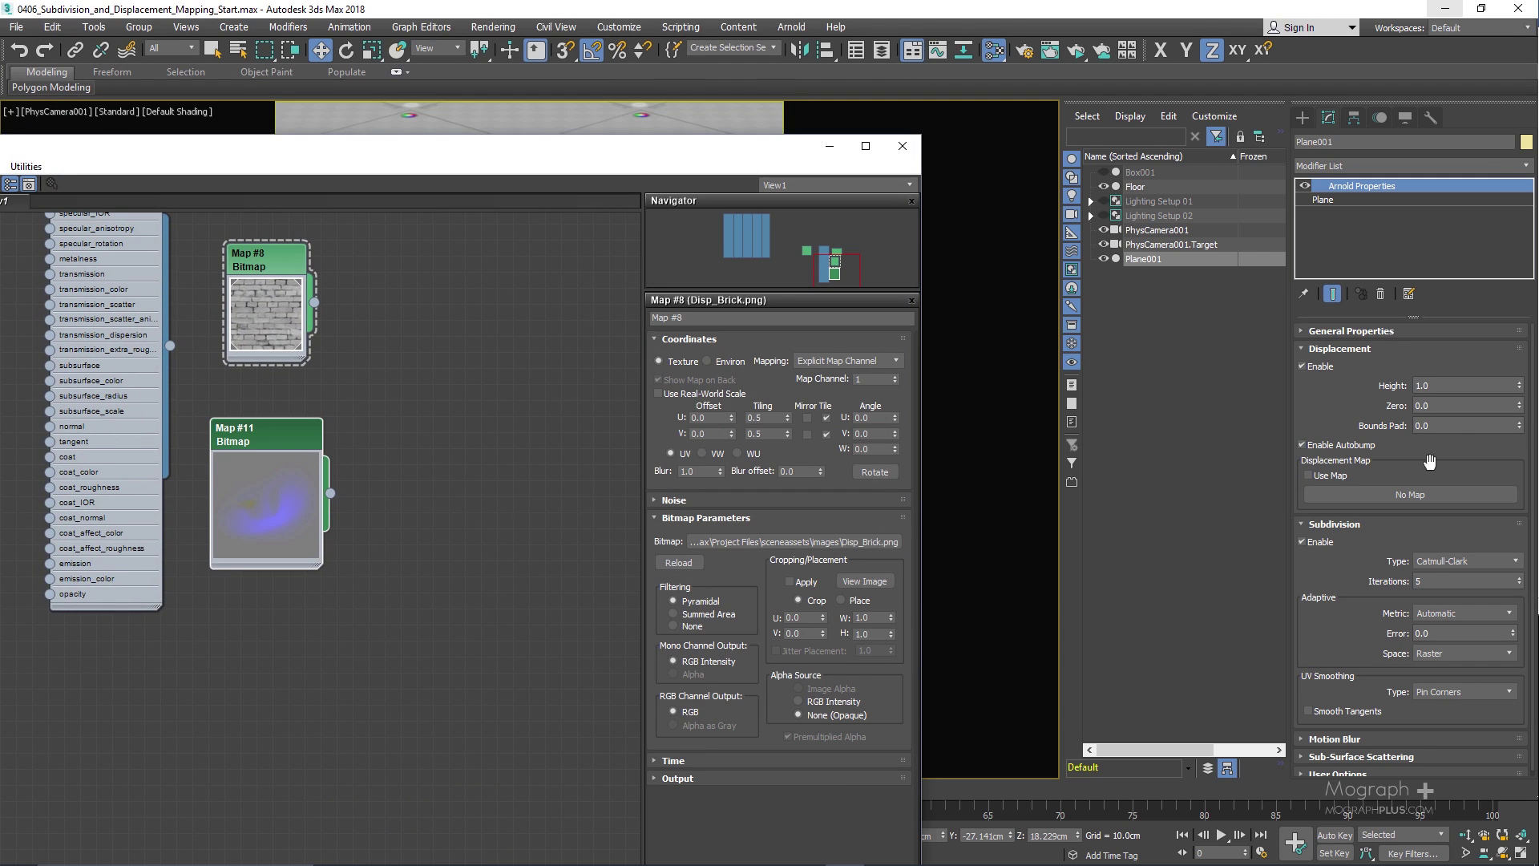
right_click(403, 422)
mouse_move(441, 449)
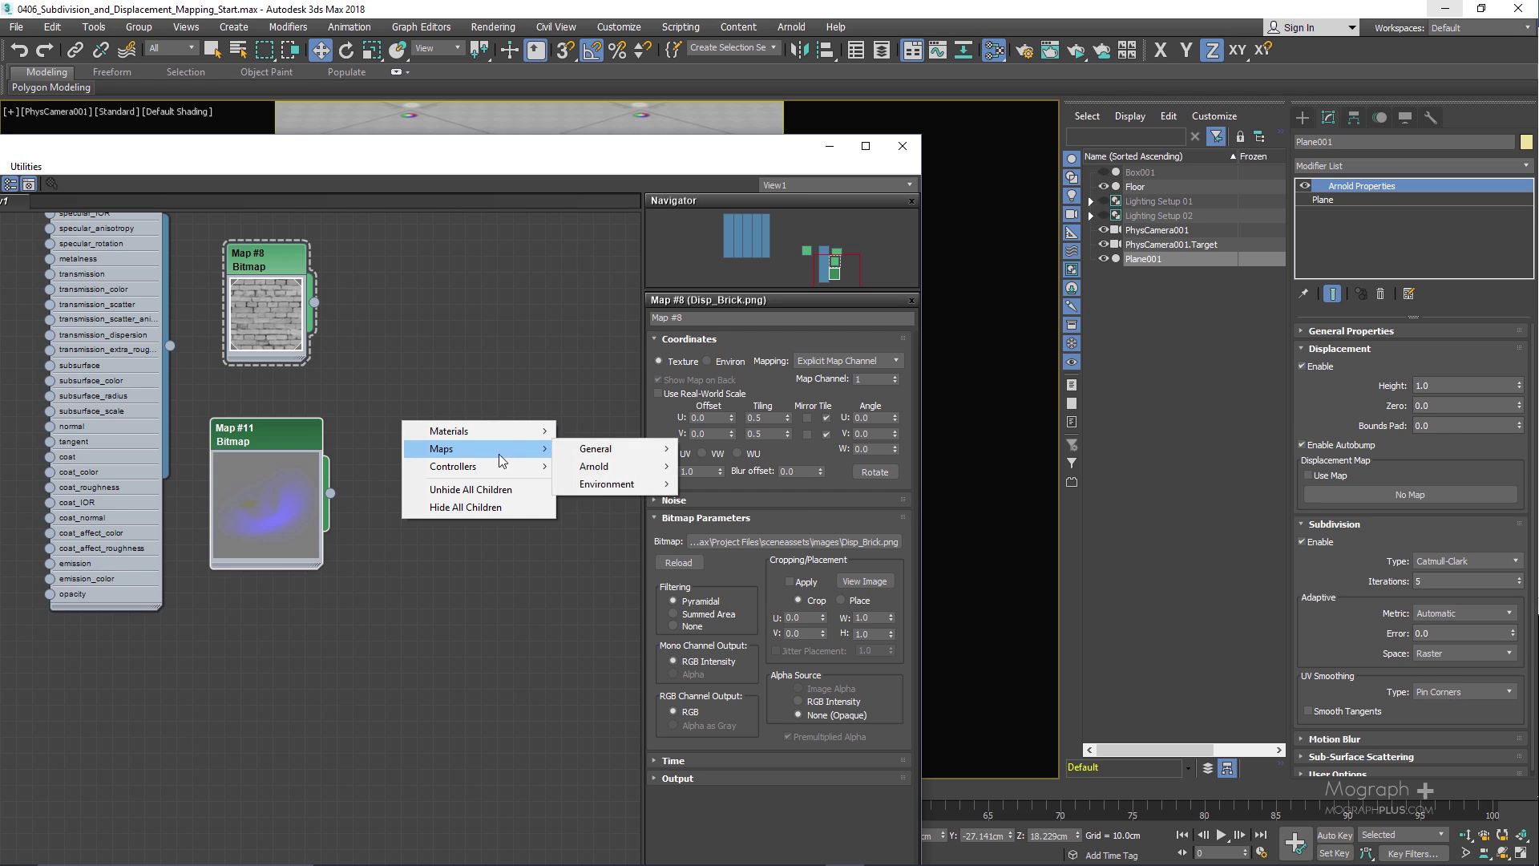
mouse_move(597, 466)
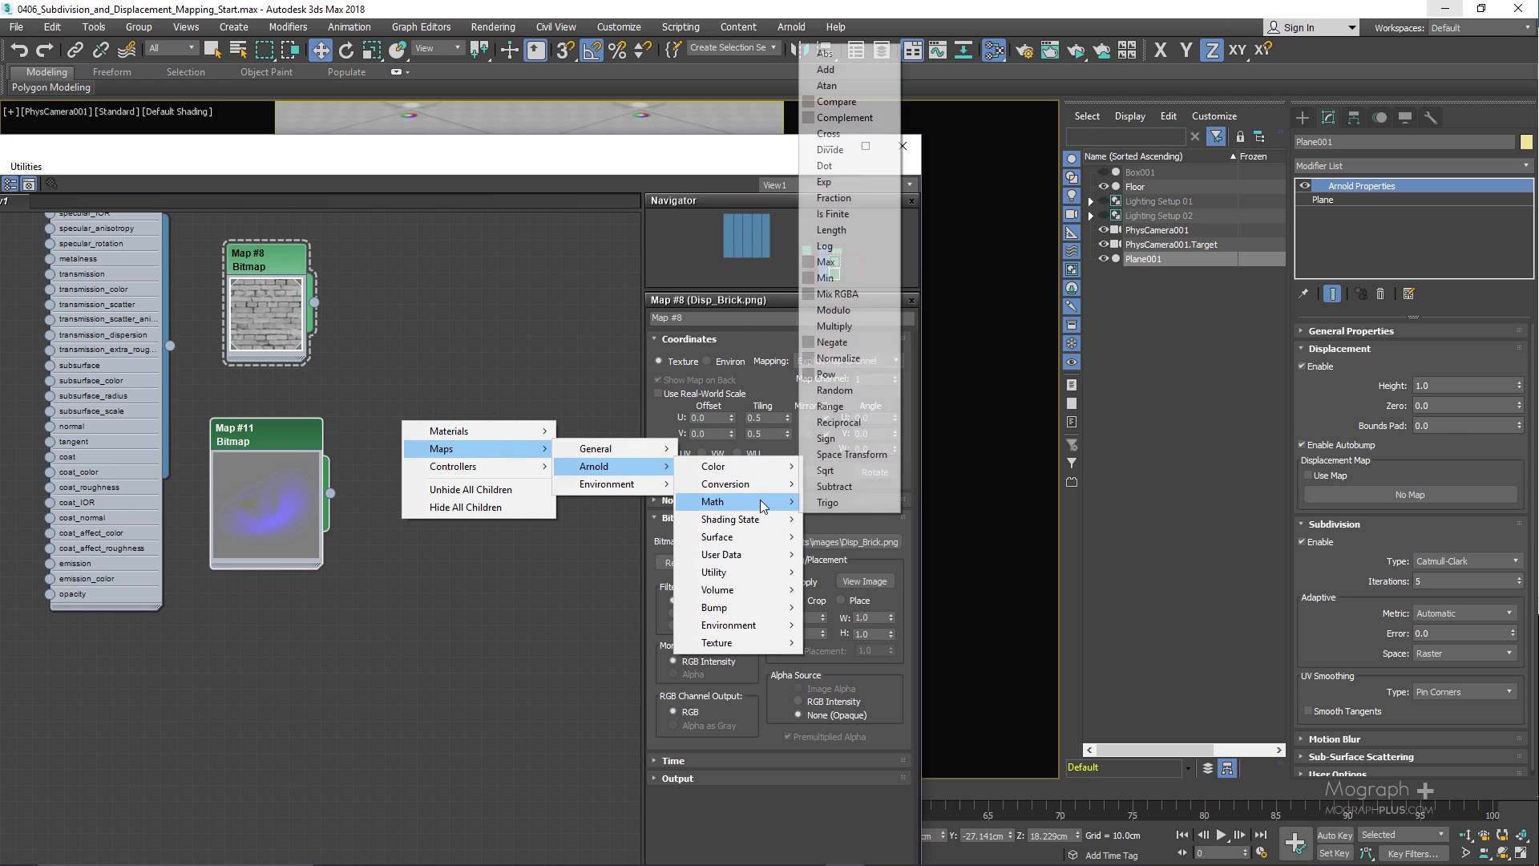
mouse_move(736, 645)
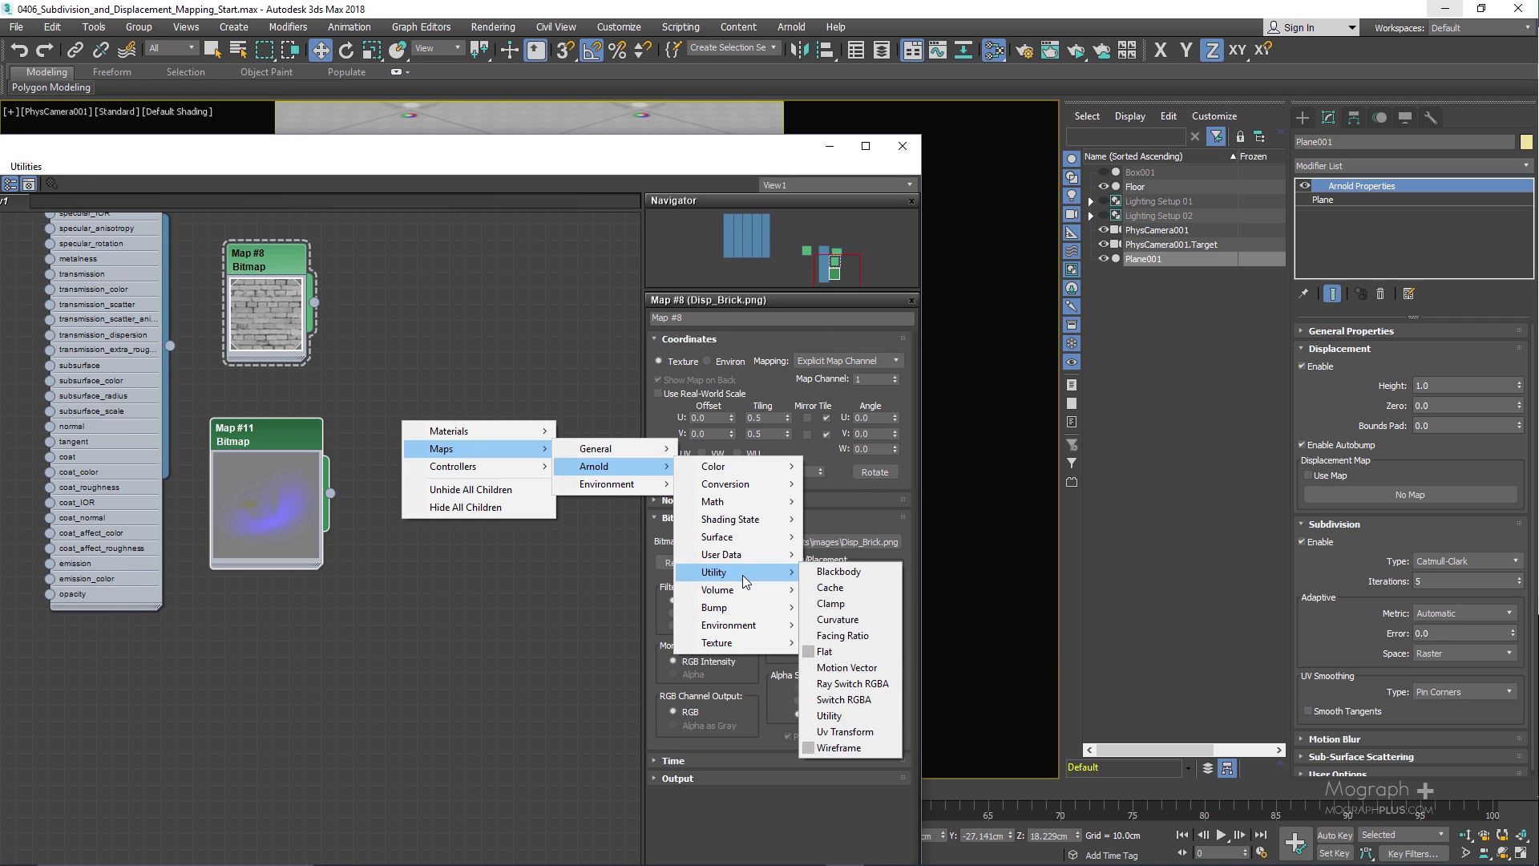
mouse_move(745, 486)
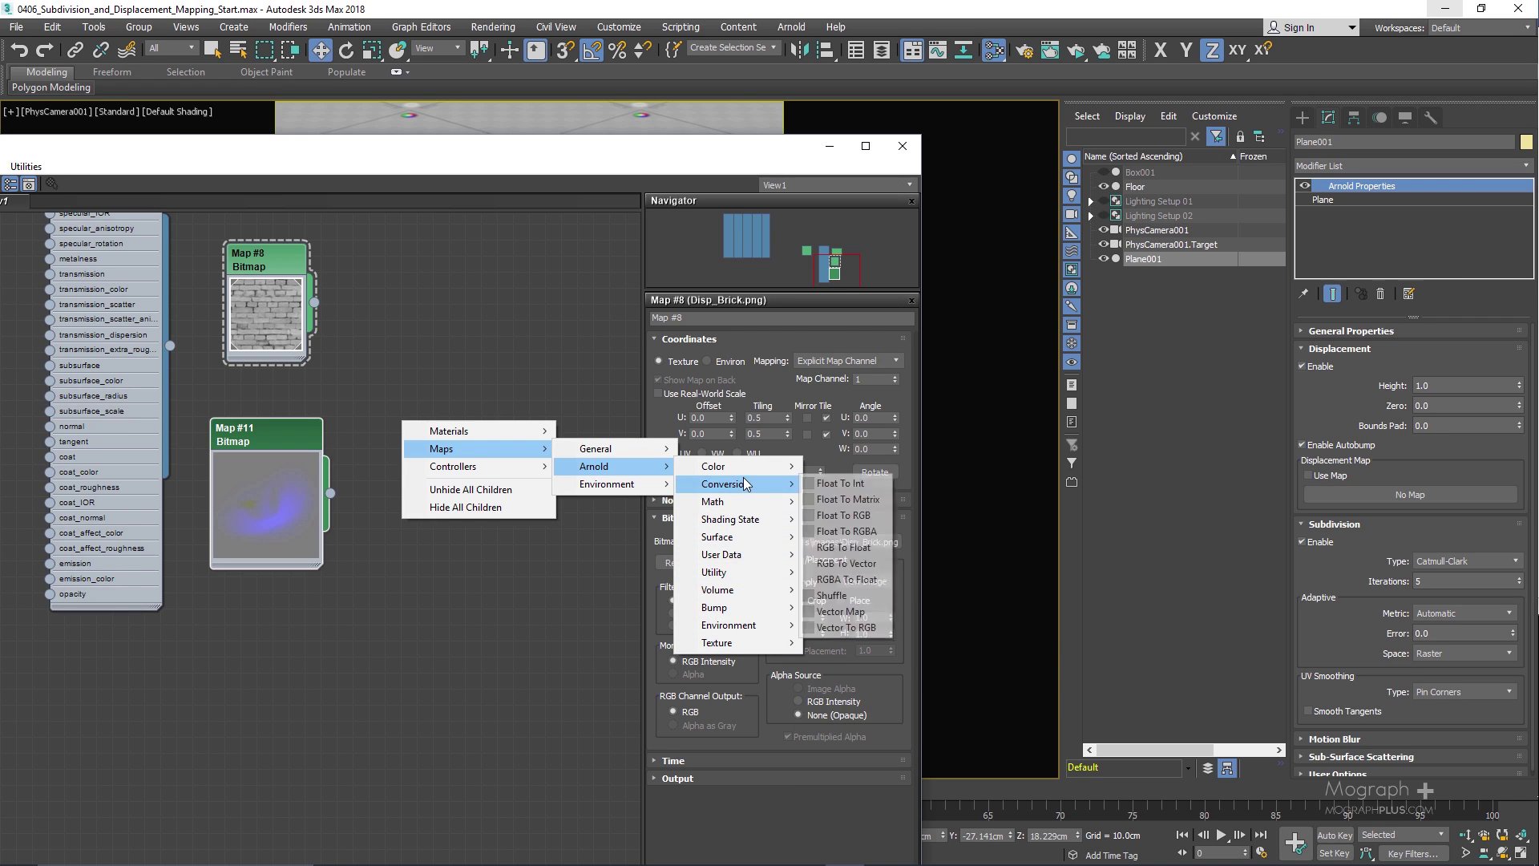
left_click(872, 611)
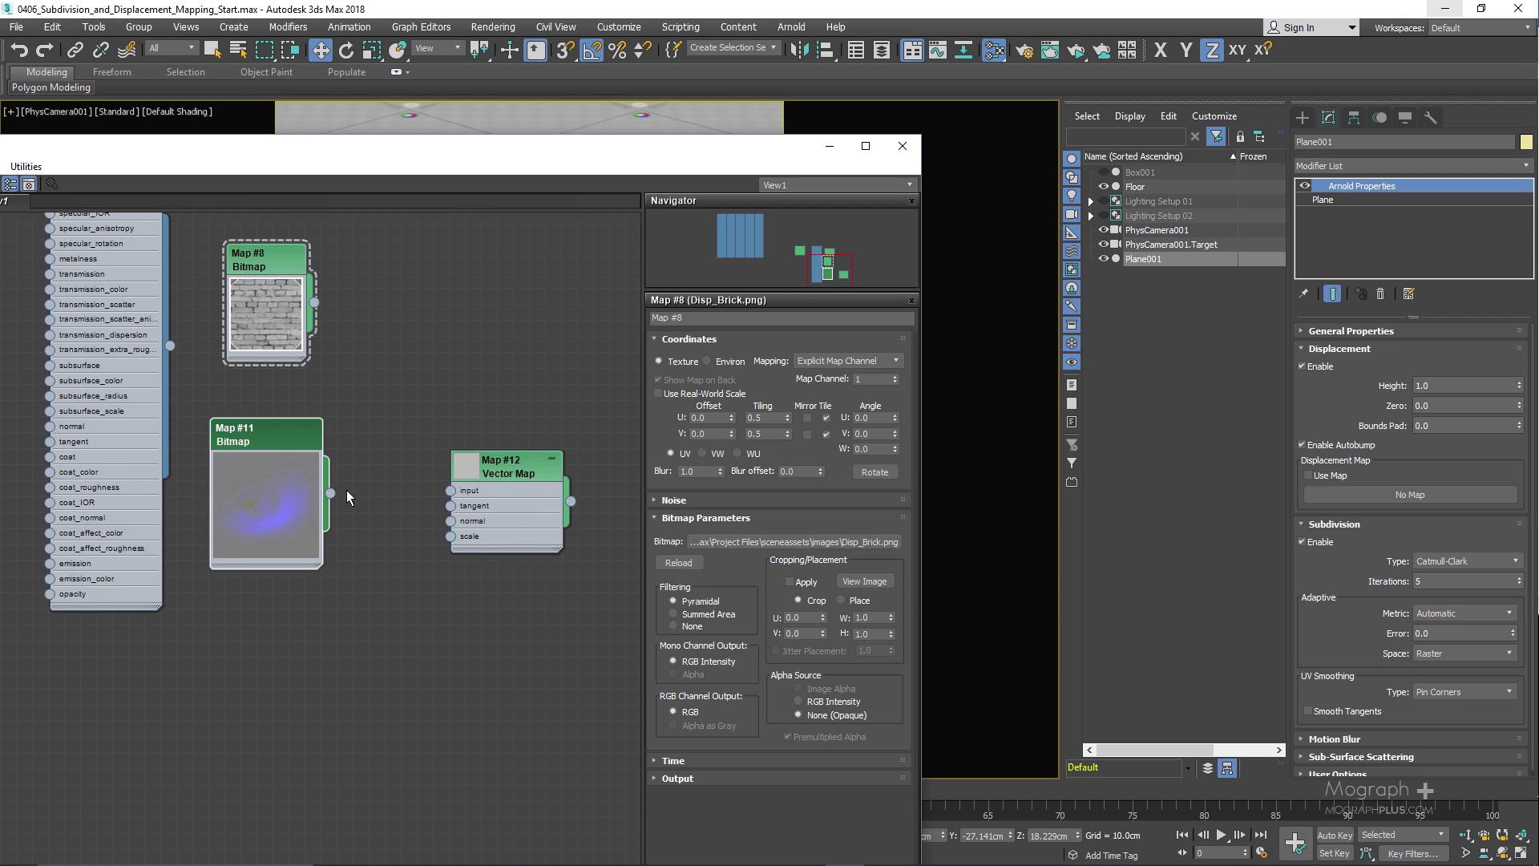
left_click_drag(357, 401, 450, 494)
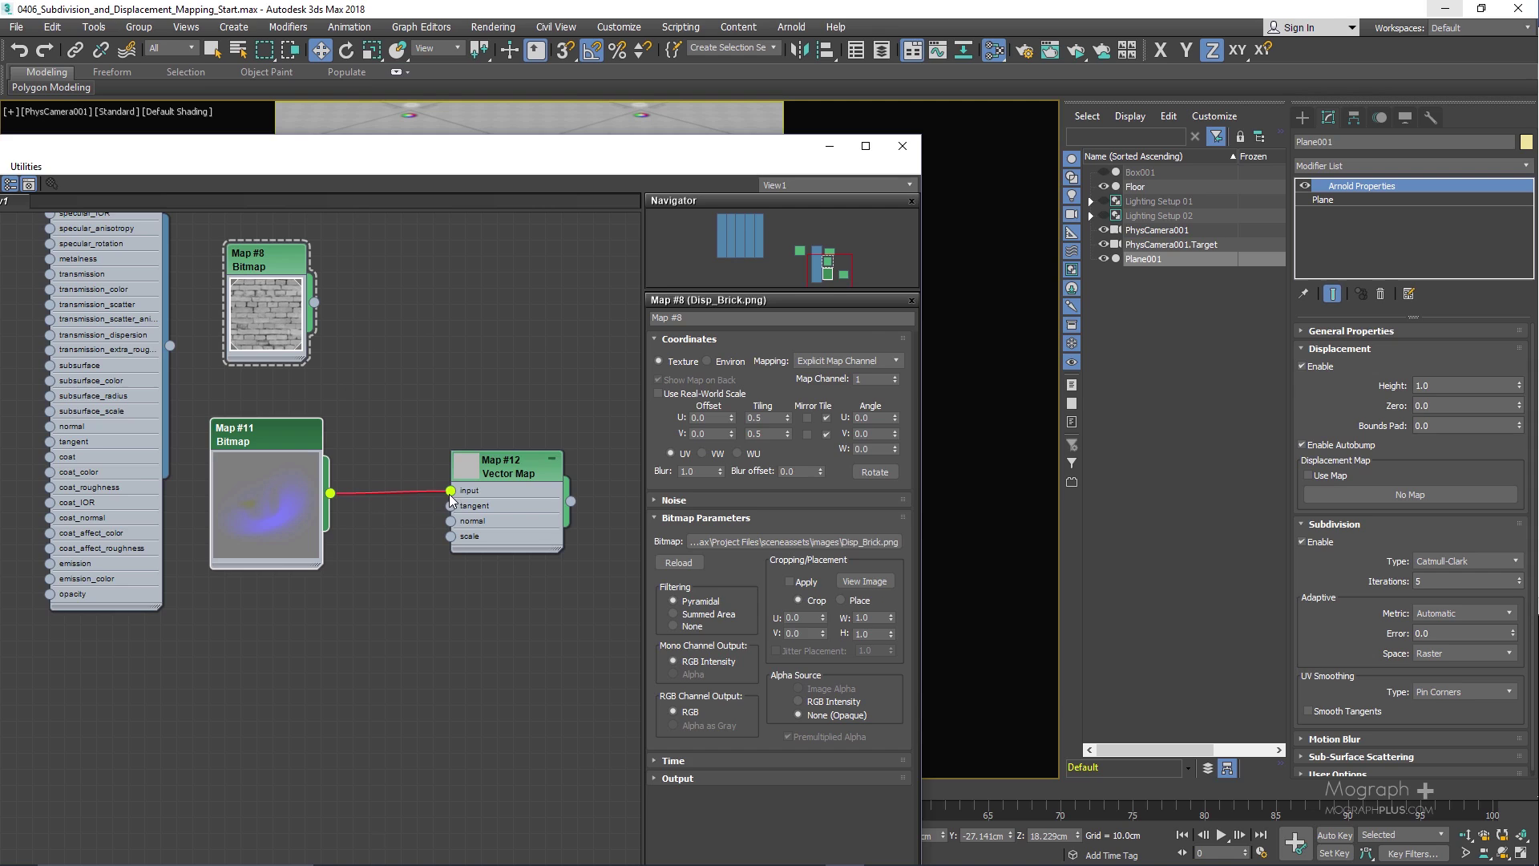
Step: Assign the Vector Map as an instance to the plane's Displacement Map and enable Use Map
double_click(510, 473)
left_click_drag(571, 502, 1427, 495)
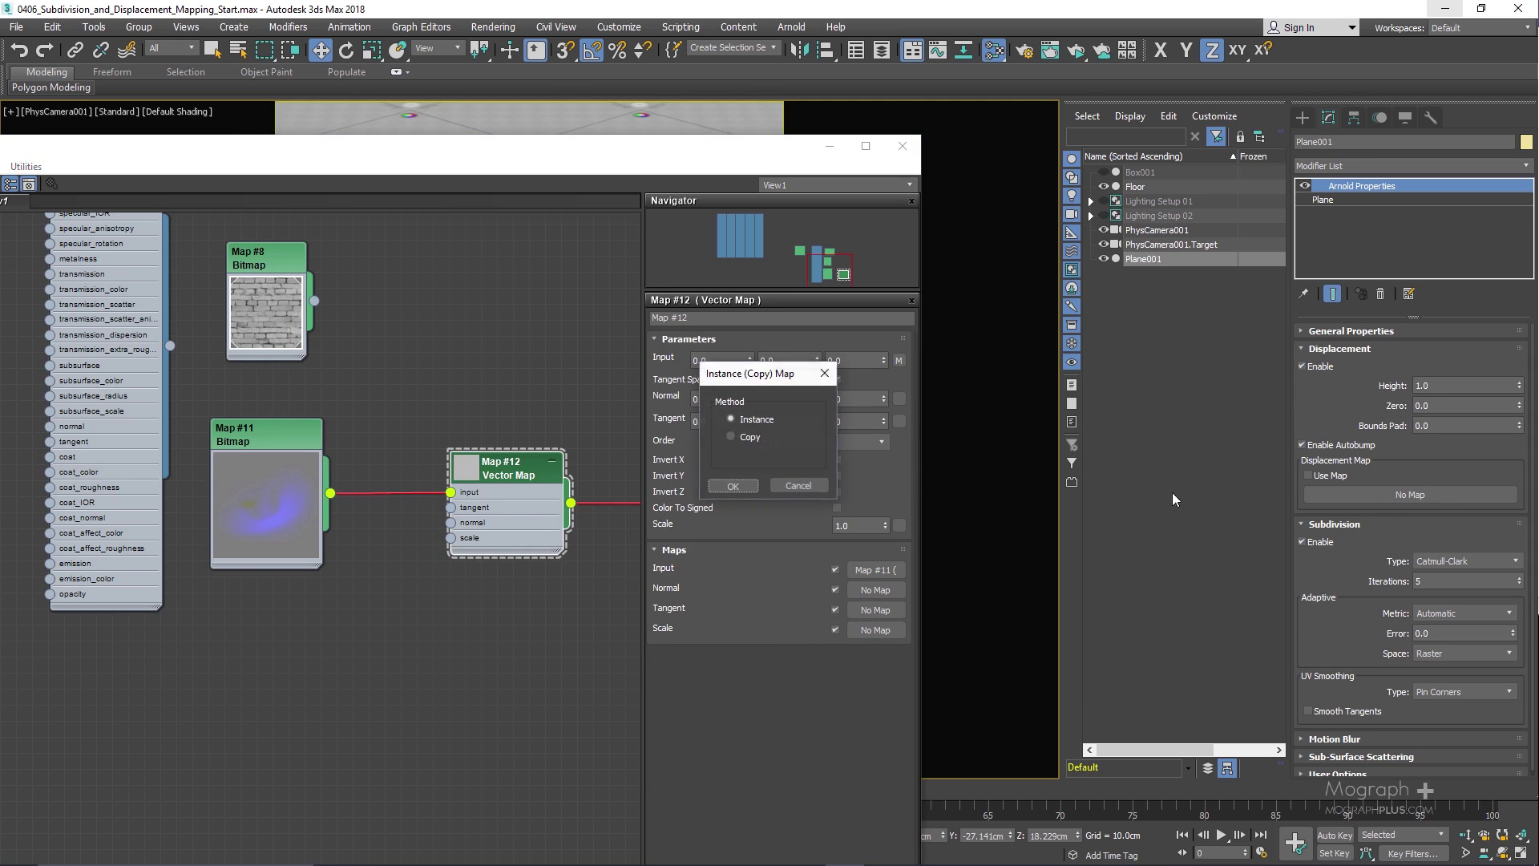
left_click(741, 493)
left_click(1337, 478)
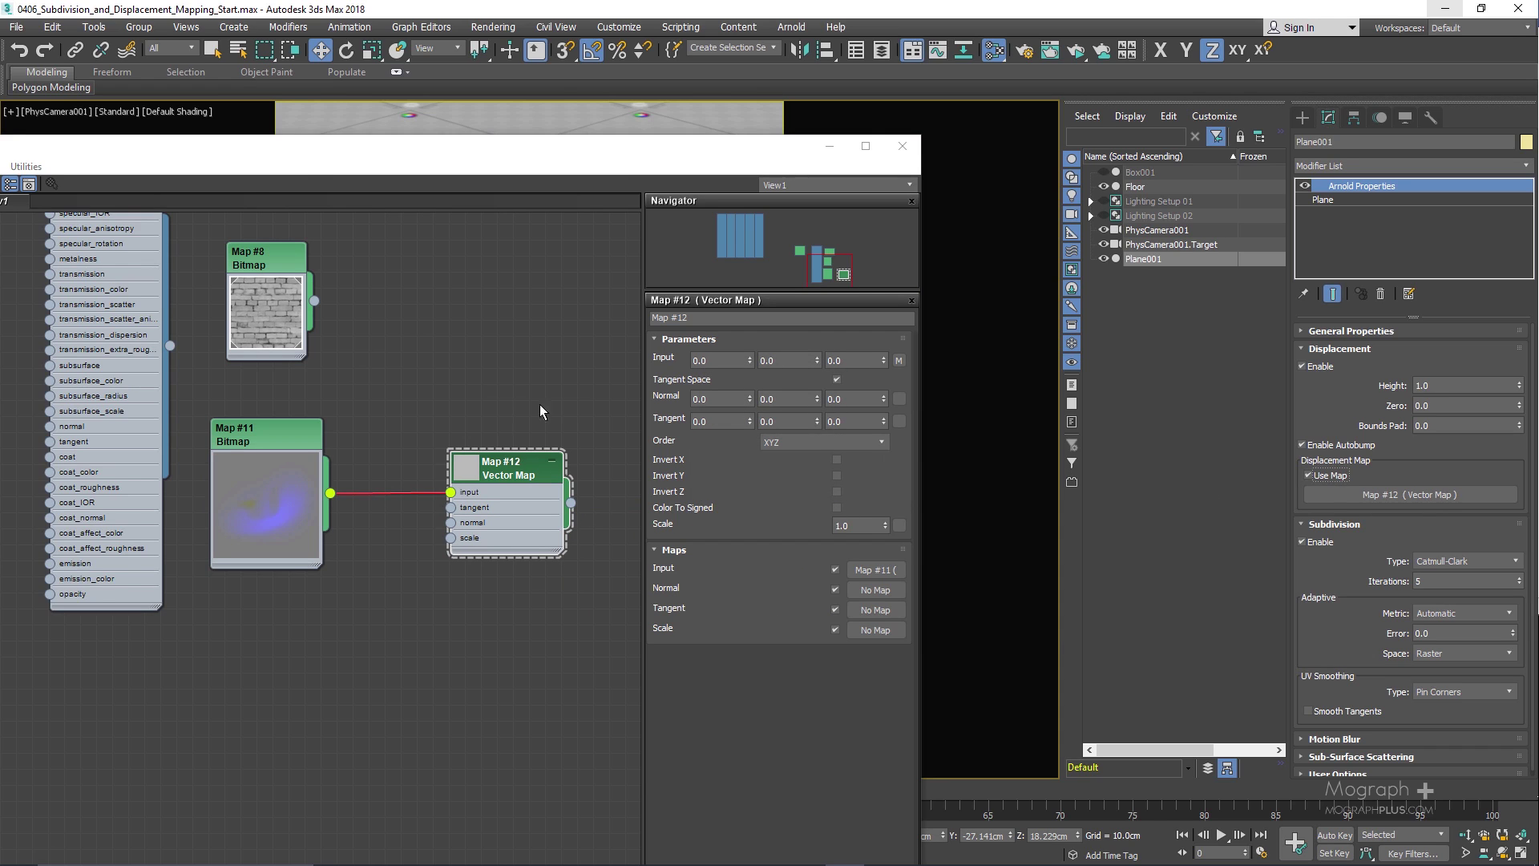
Step: Move the material editor aside and start an ActiveShade render of the plane
middle_click_drag(502, 470, 453, 453)
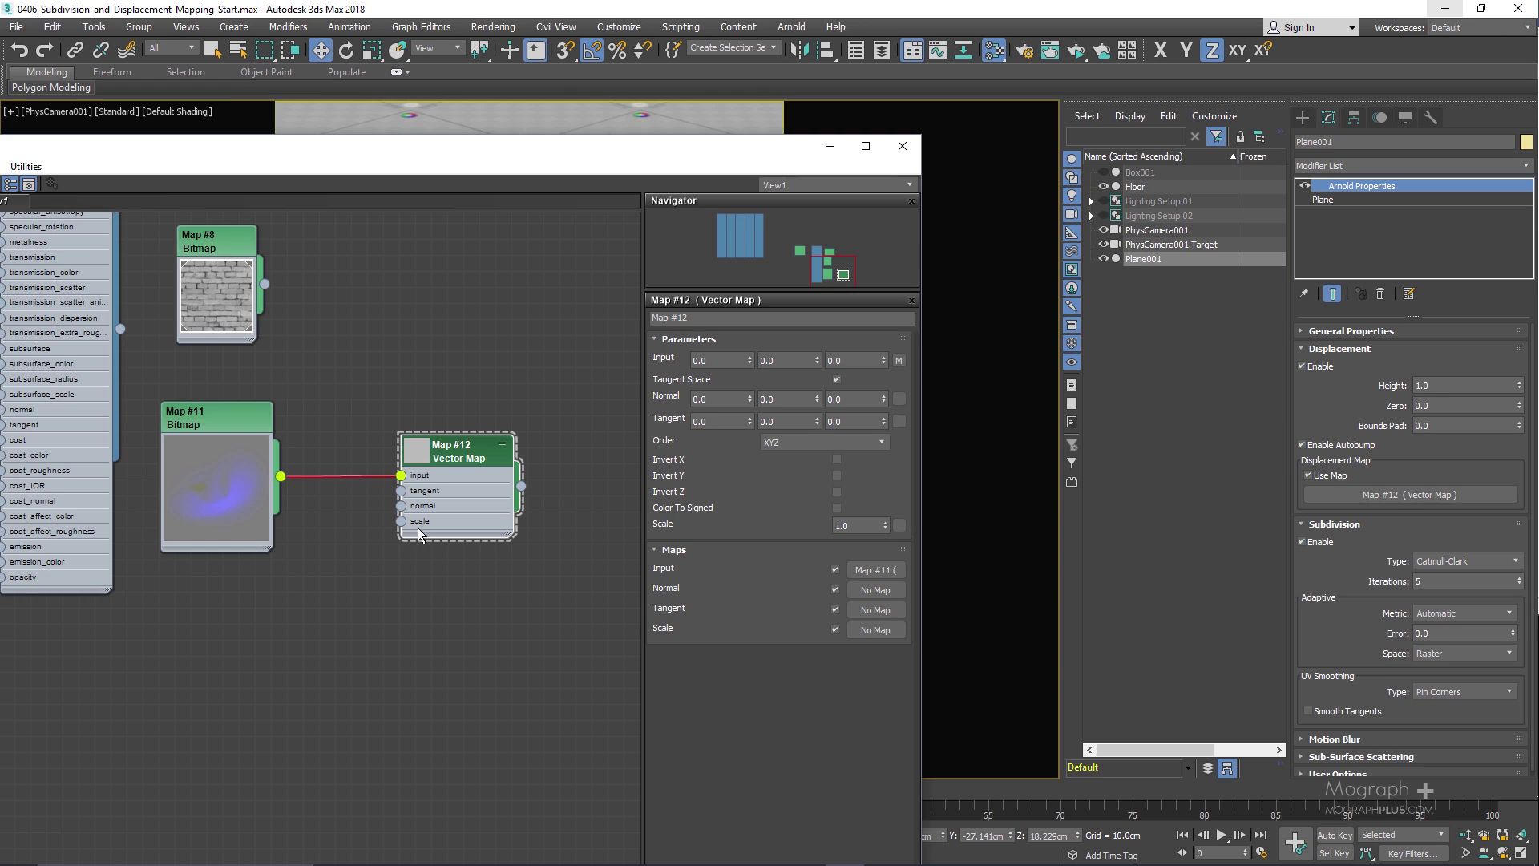
middle_click_drag(397, 587, 347, 581)
left_click_drag(702, 165, 640, 160)
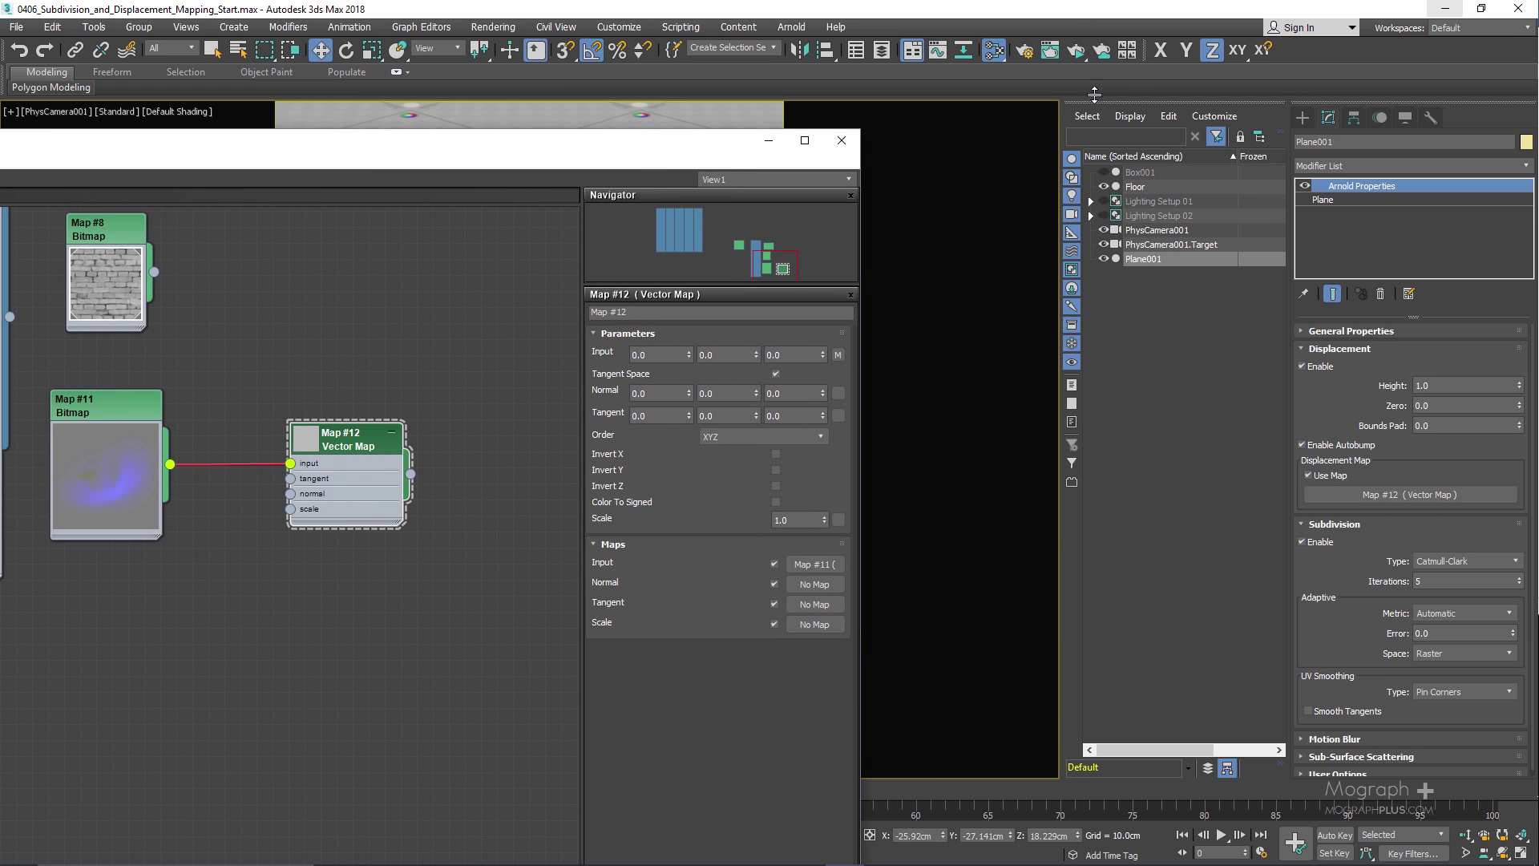
left_click(1075, 50)
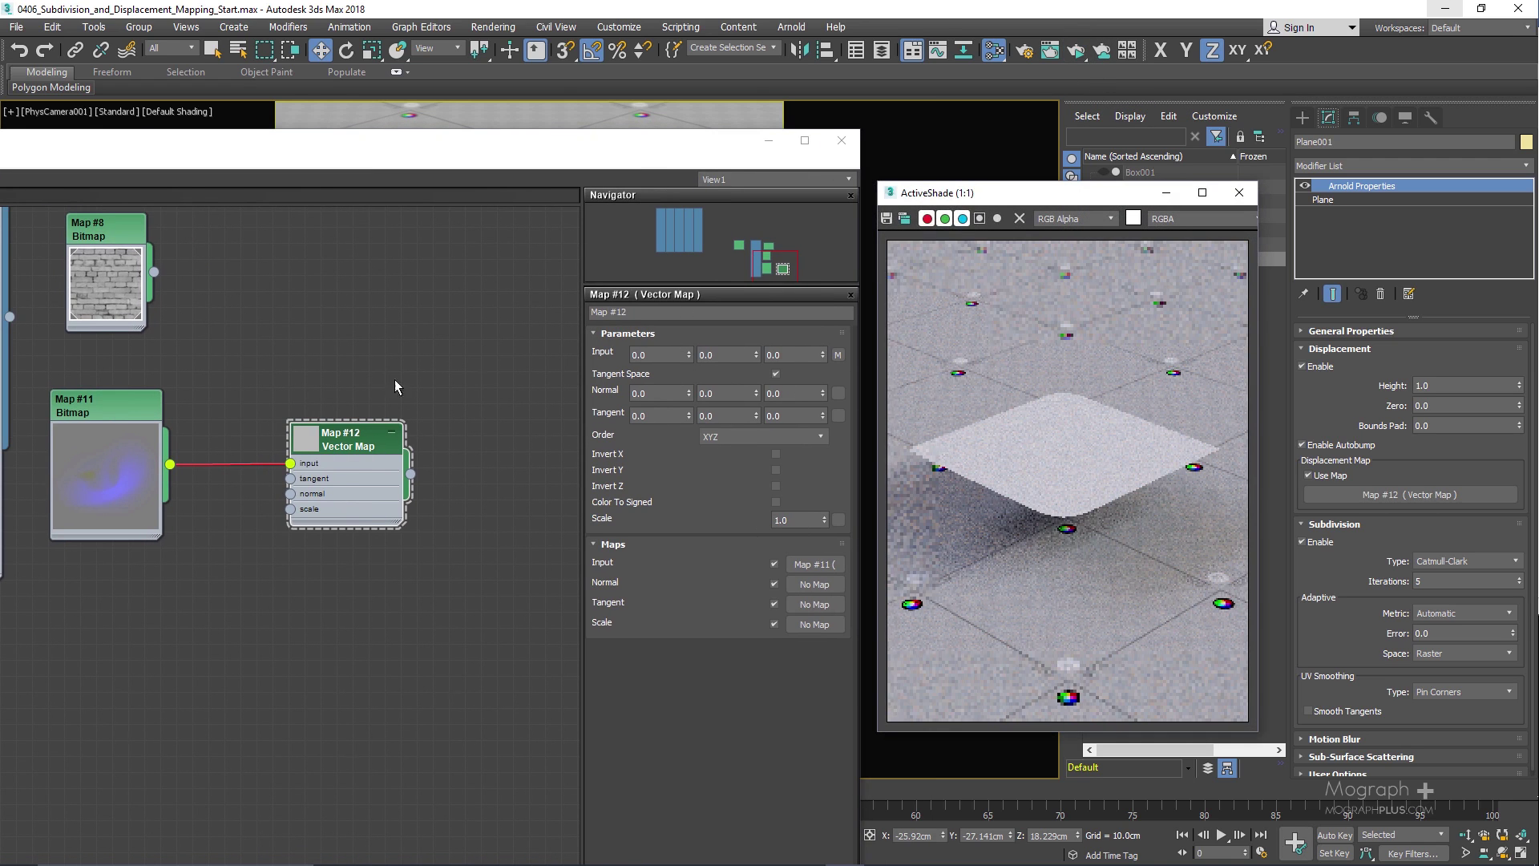
Step: Raise the Vector Map's Scale in stages from 10 through 20 to 25
middle_click_drag(370, 354, 440, 329)
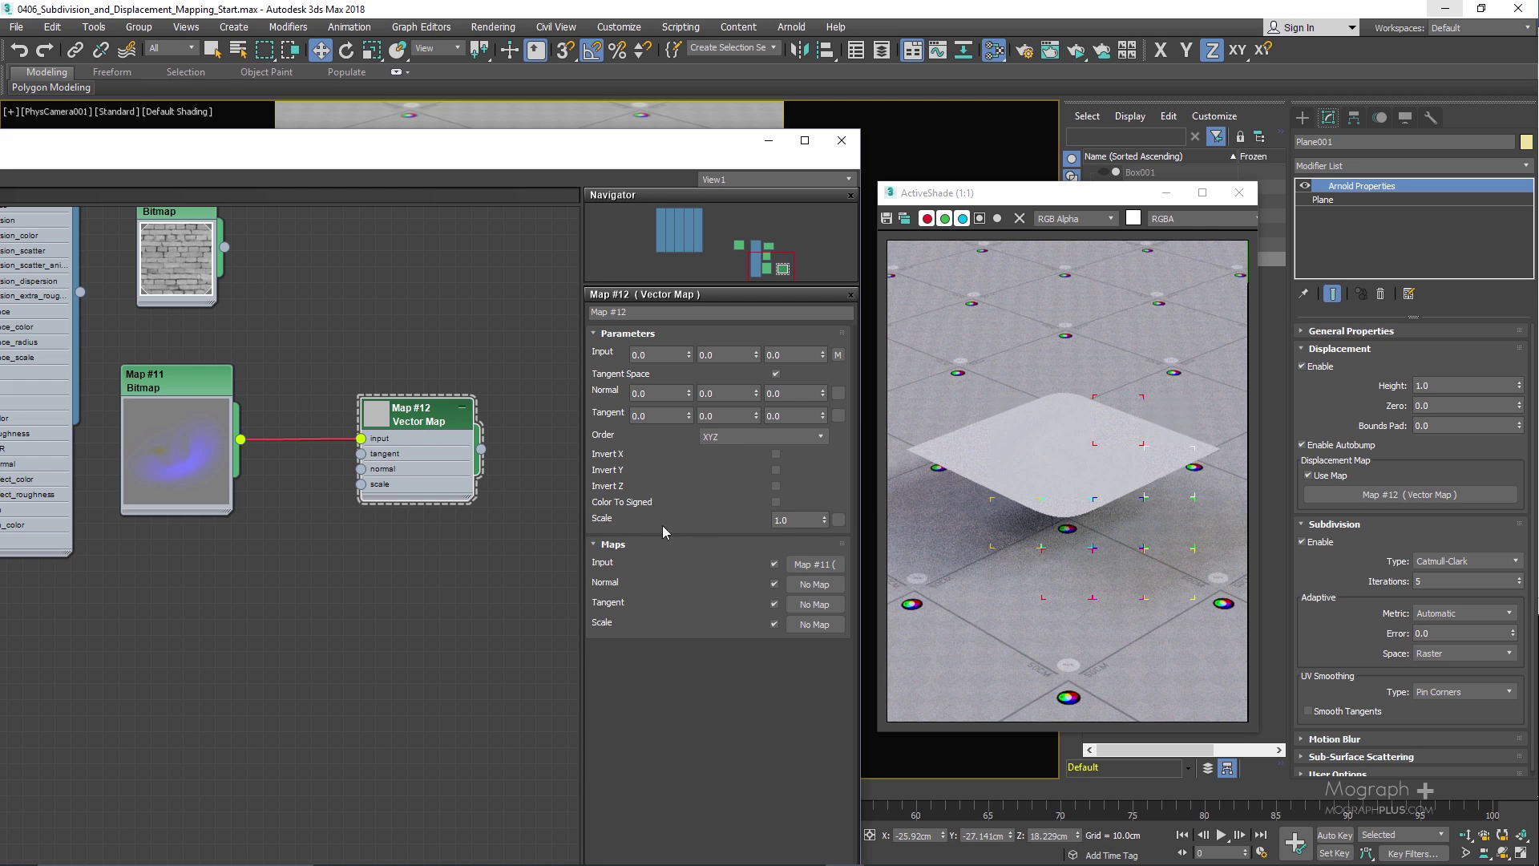
double_click(798, 520)
type("10")
key("Return")
type("25")
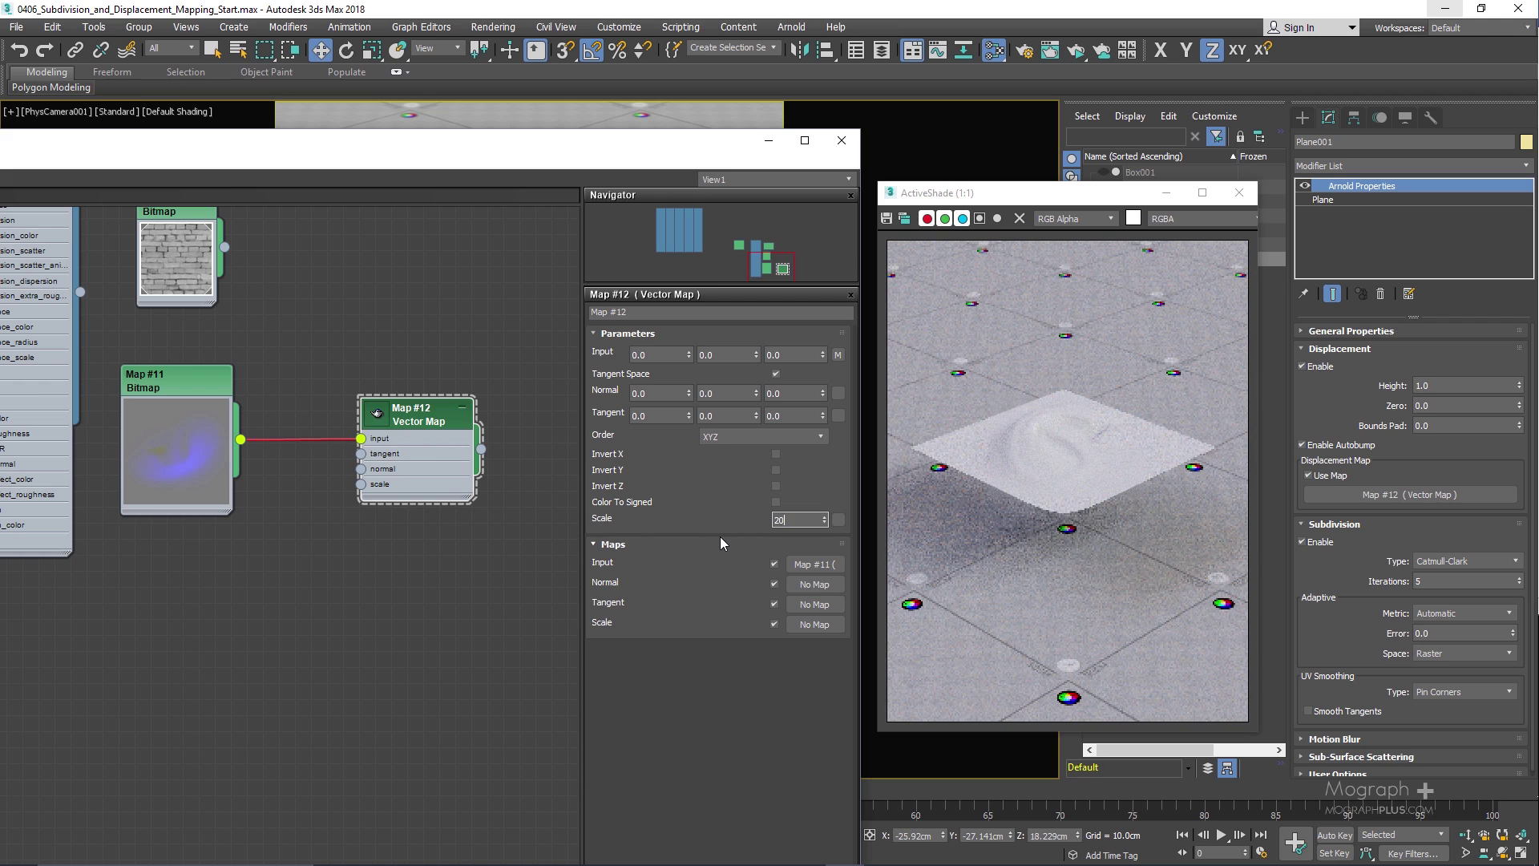
key("Return")
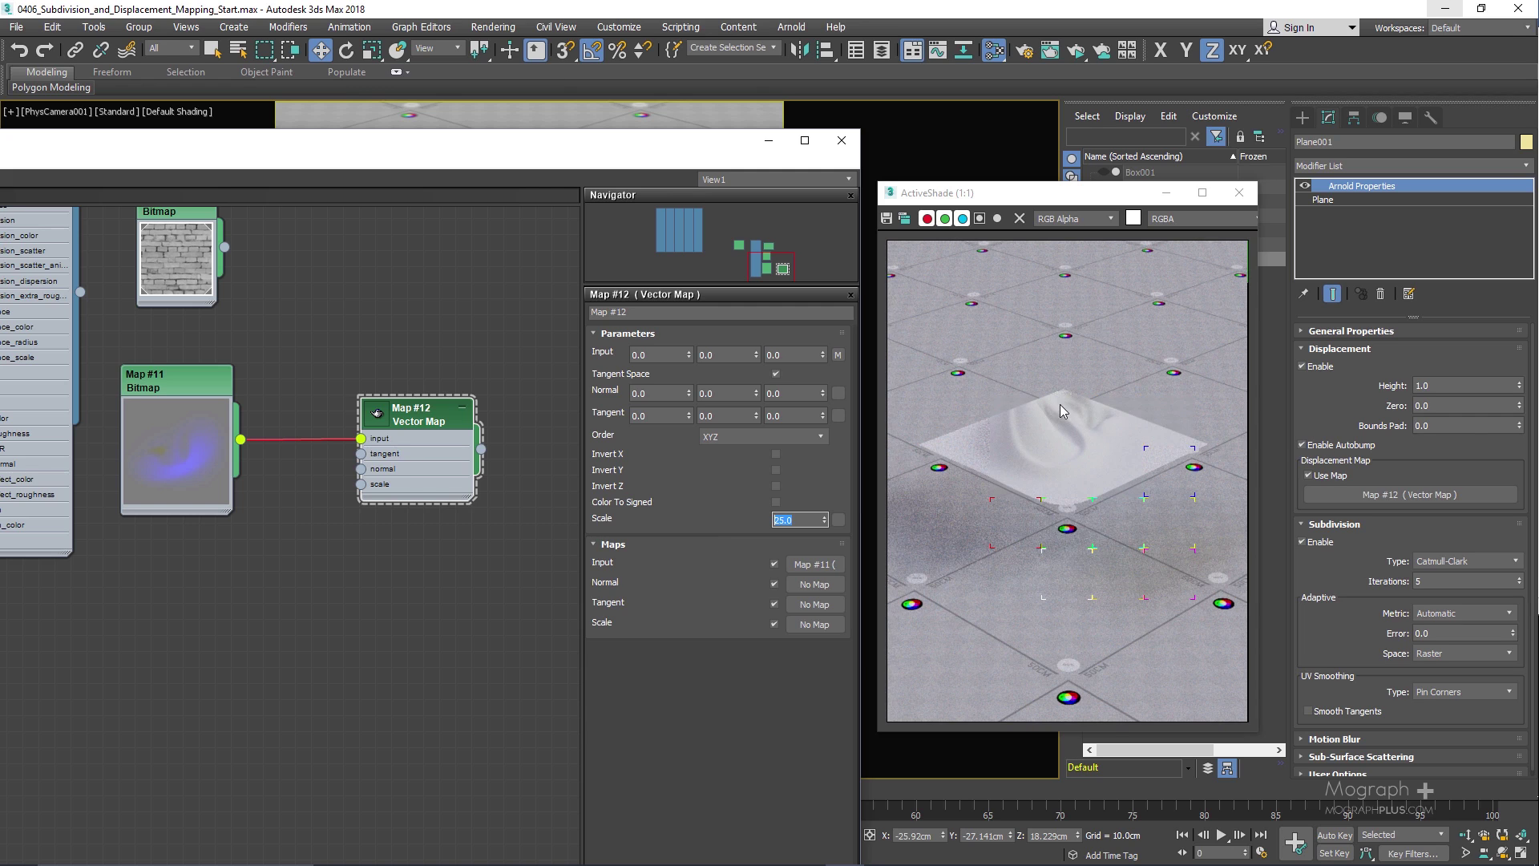
Step: Raise the plane's displacement Bounds Pad in stages through 3 and 4 to 5
left_click(1460, 428)
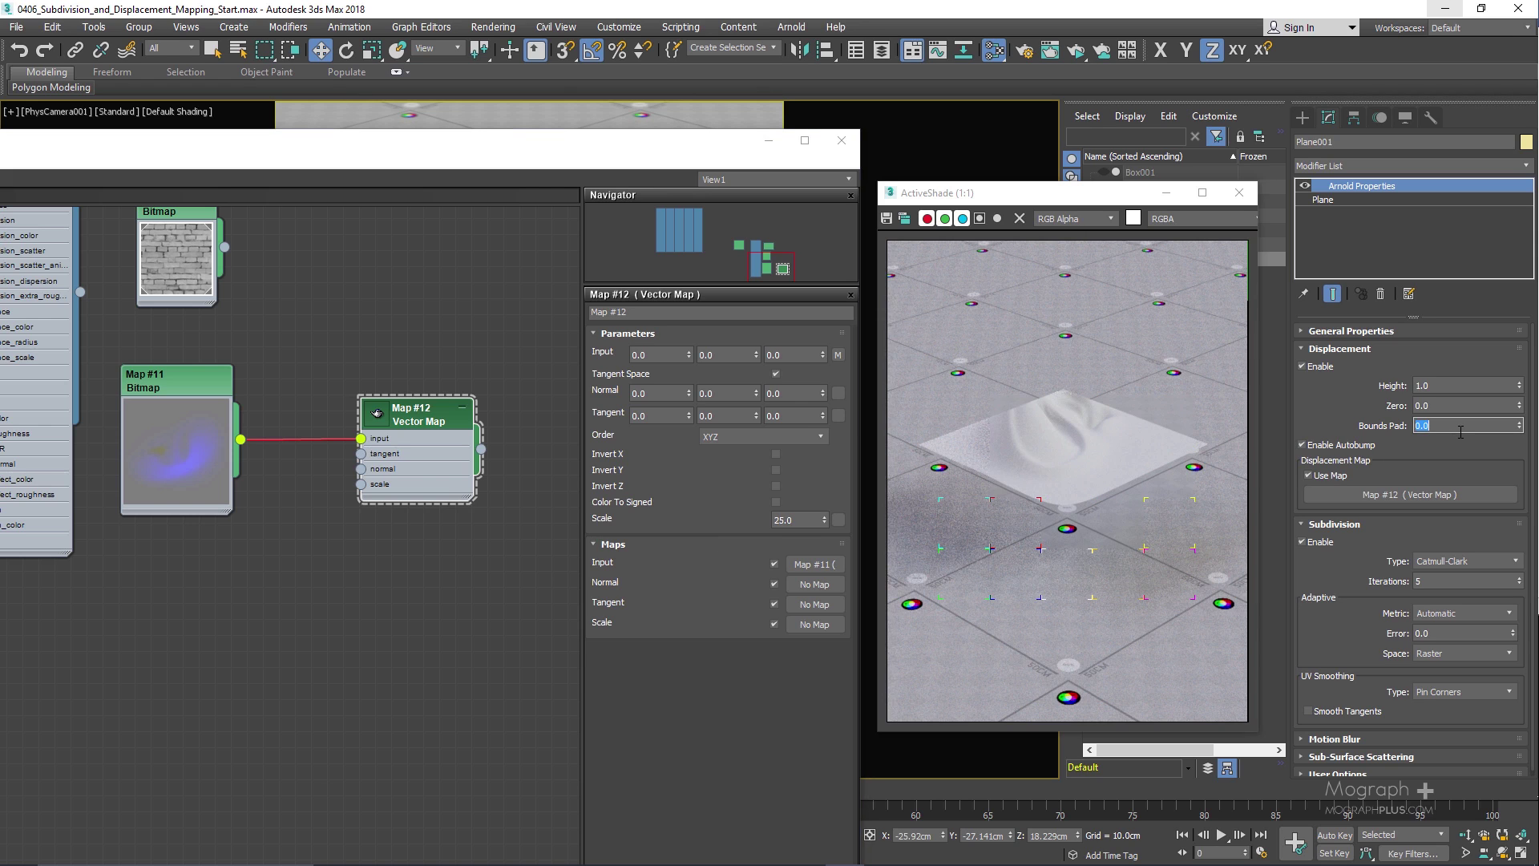
type("5")
key("Return")
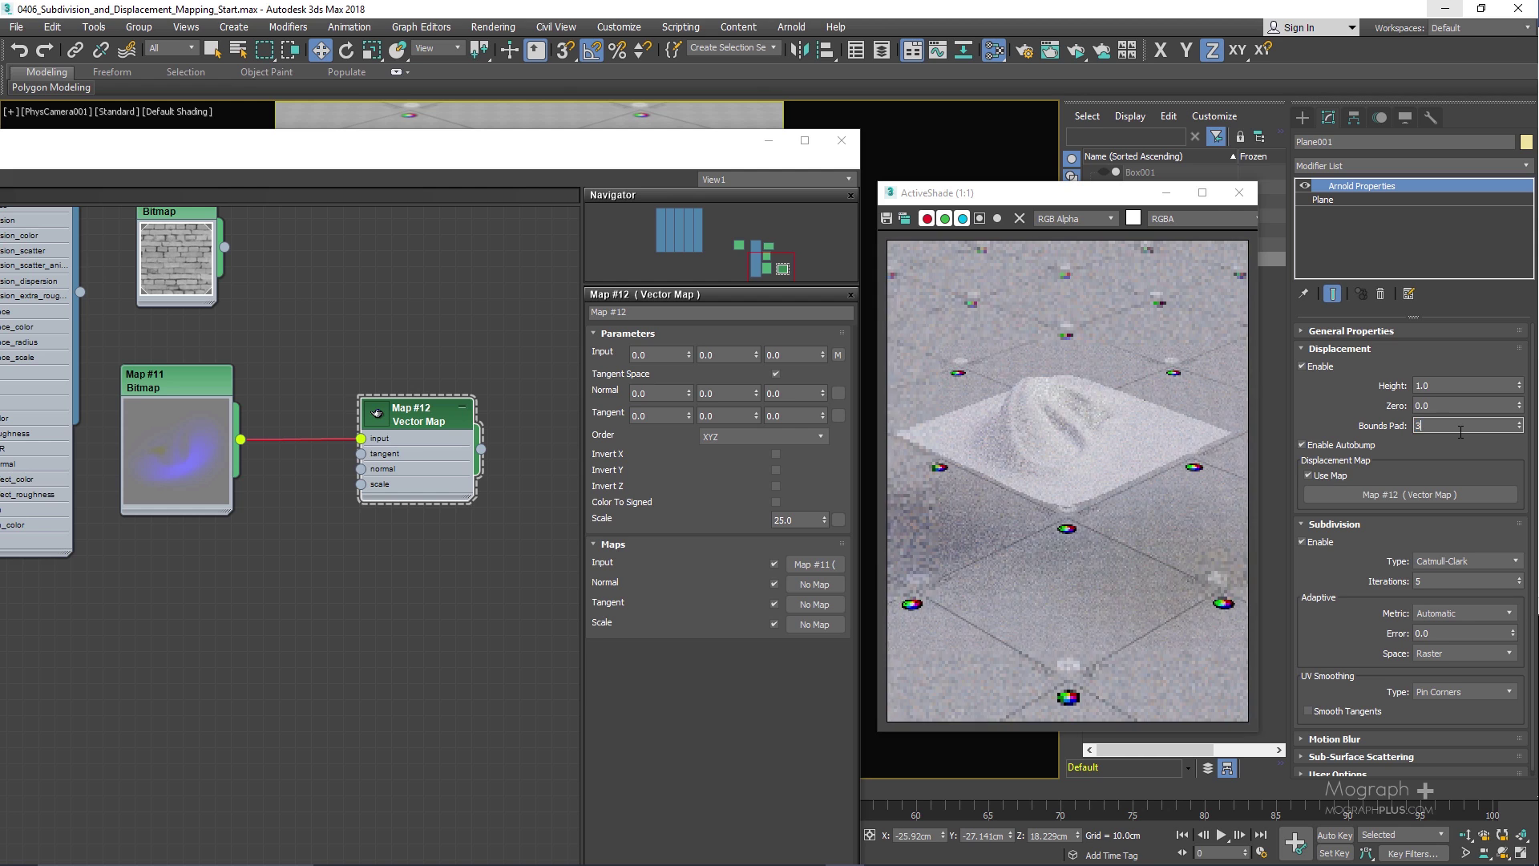
type("4")
key("Return")
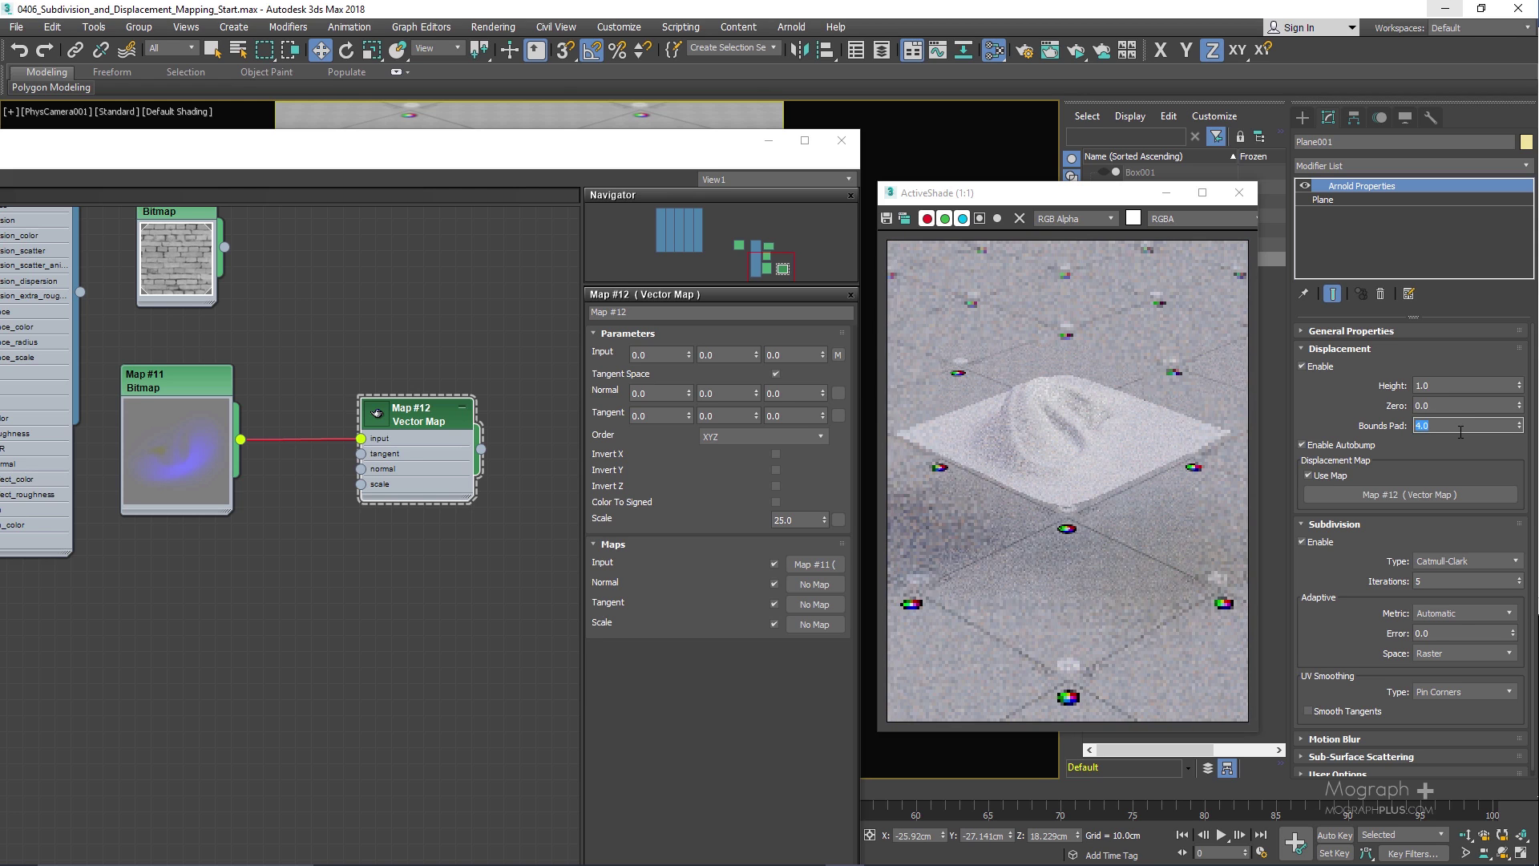
type("5")
key("Return")
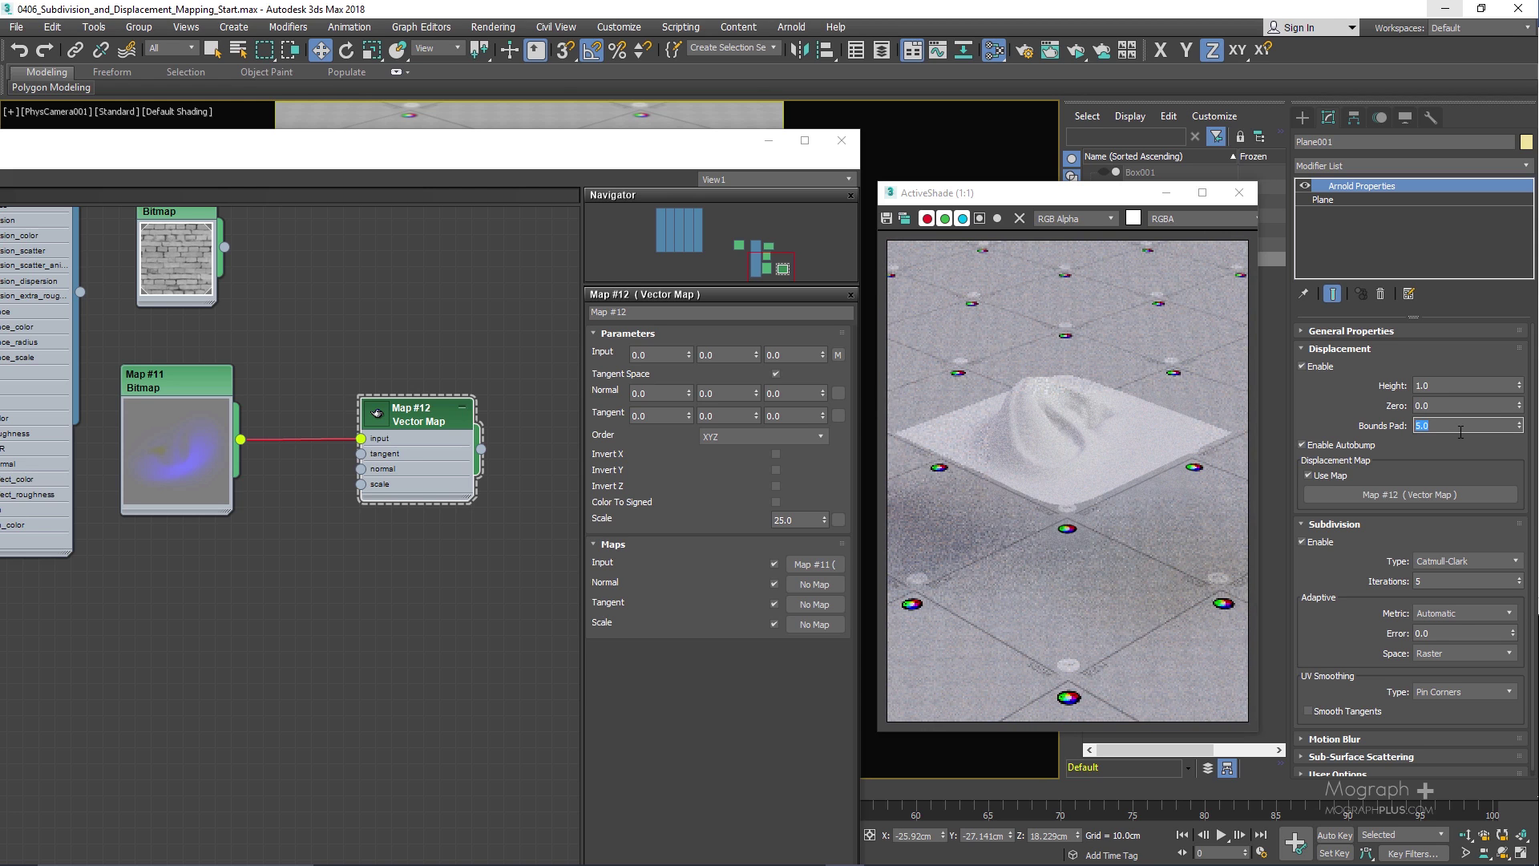